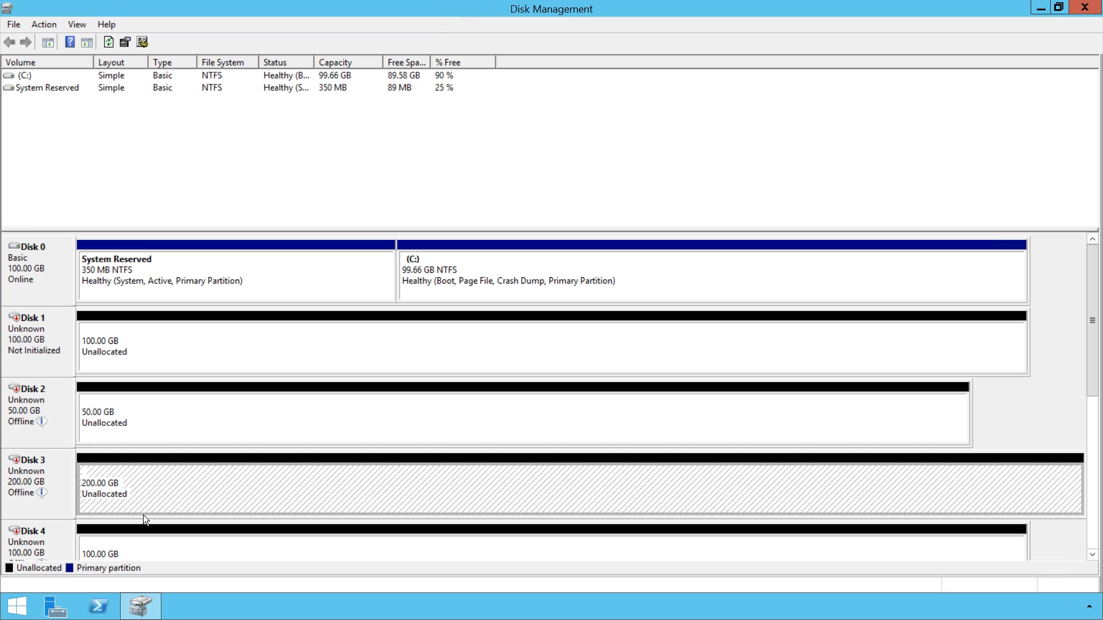
Review the remaining unallocated disks, switch to Server Manager and open the Storage Pools page of File and Storage Services.
scroll(959, 546, down, 5)
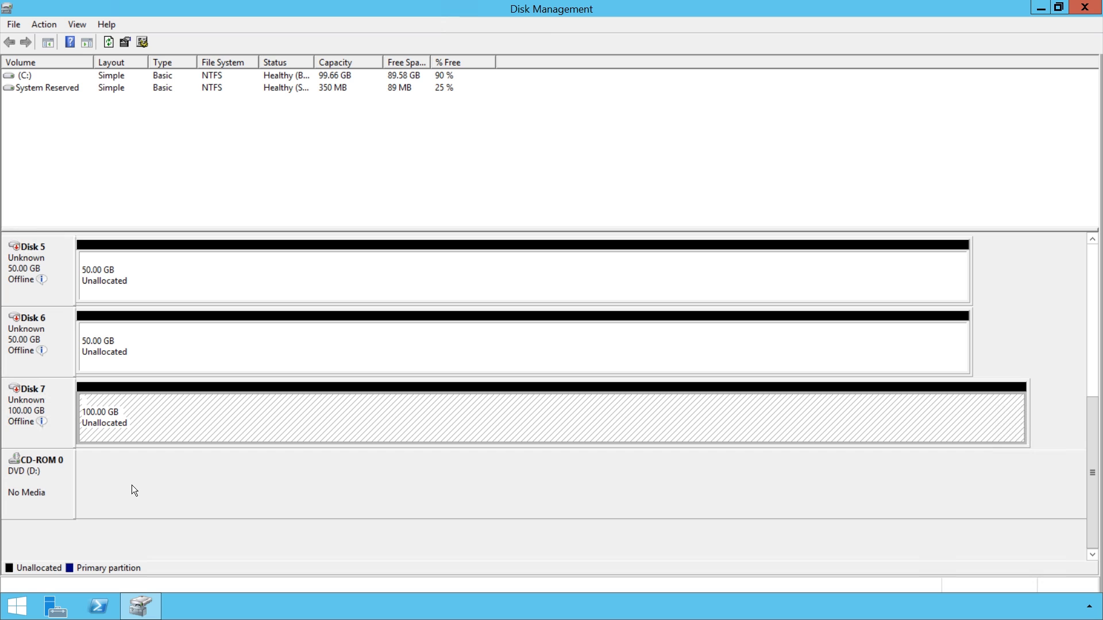
click(70, 614)
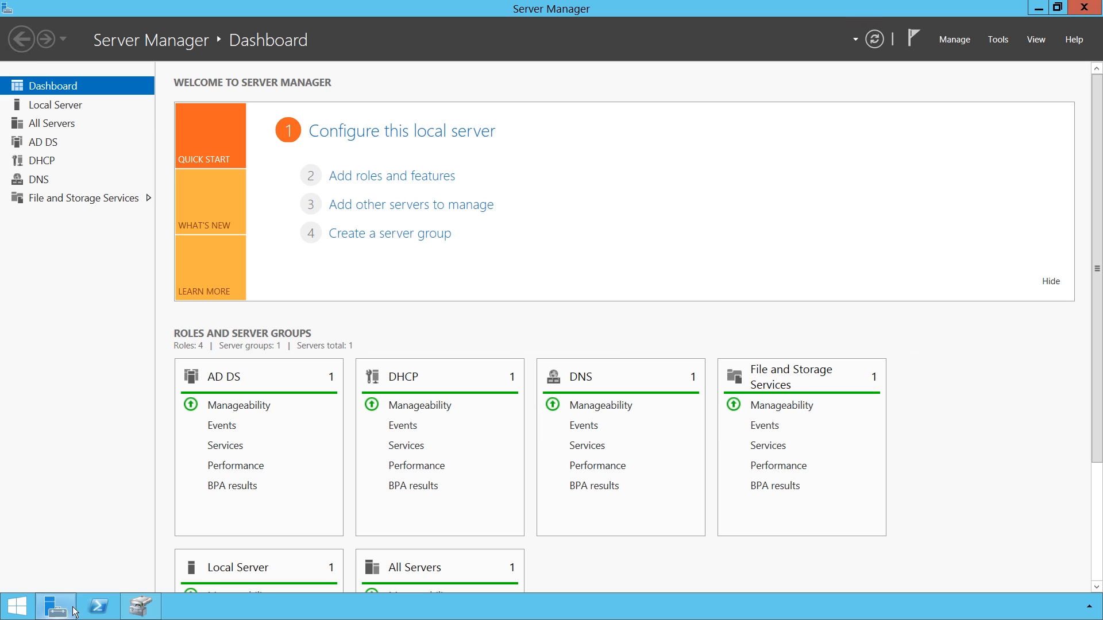
click(34, 201)
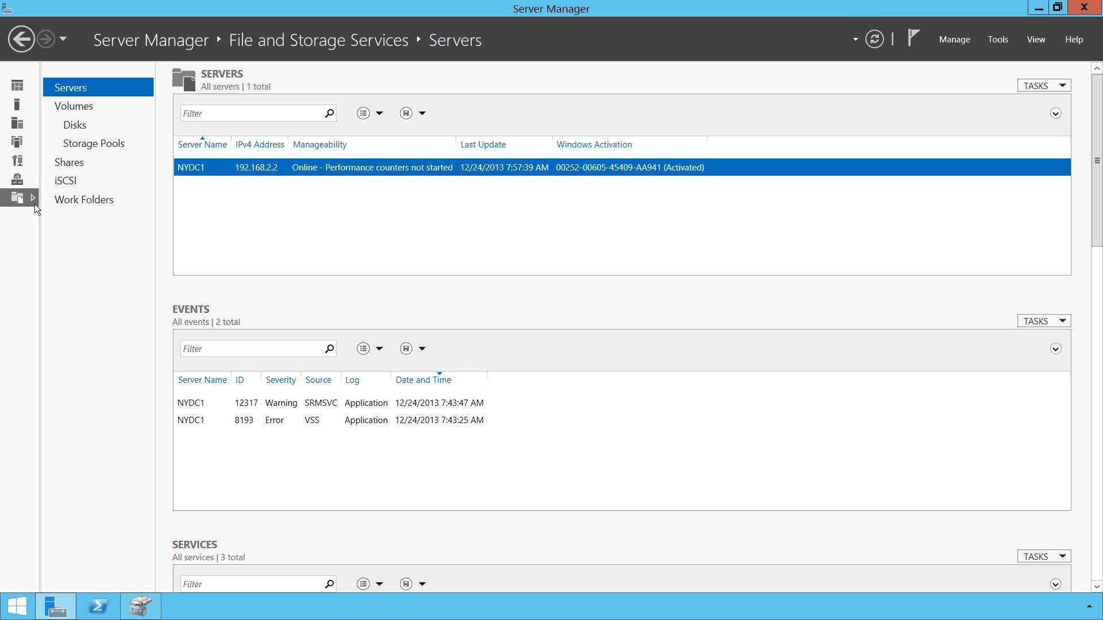
click(66, 129)
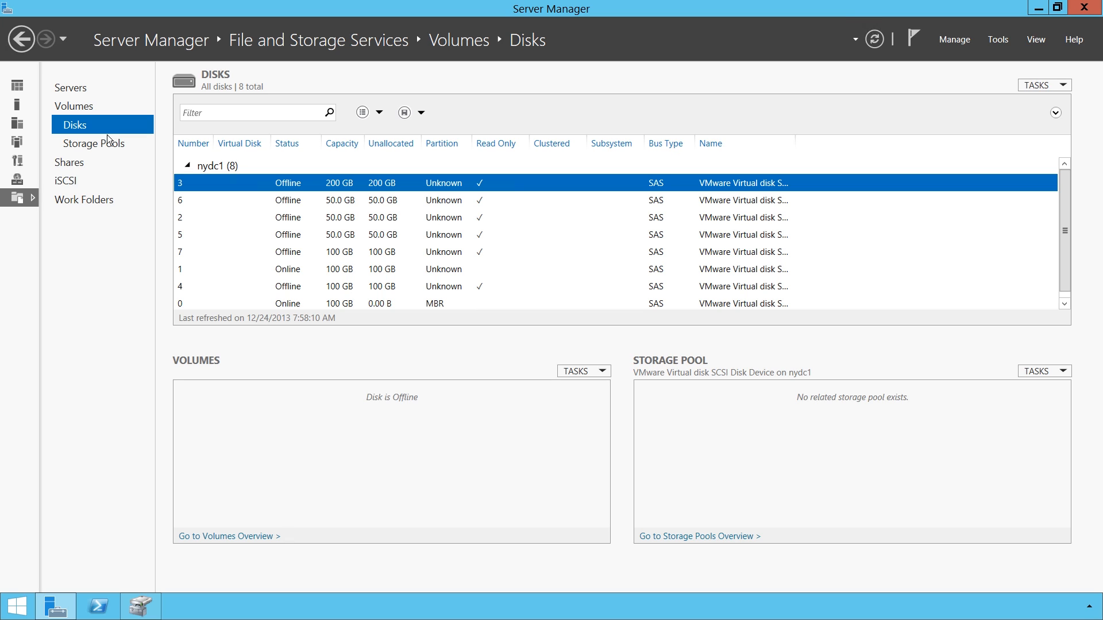
click(108, 142)
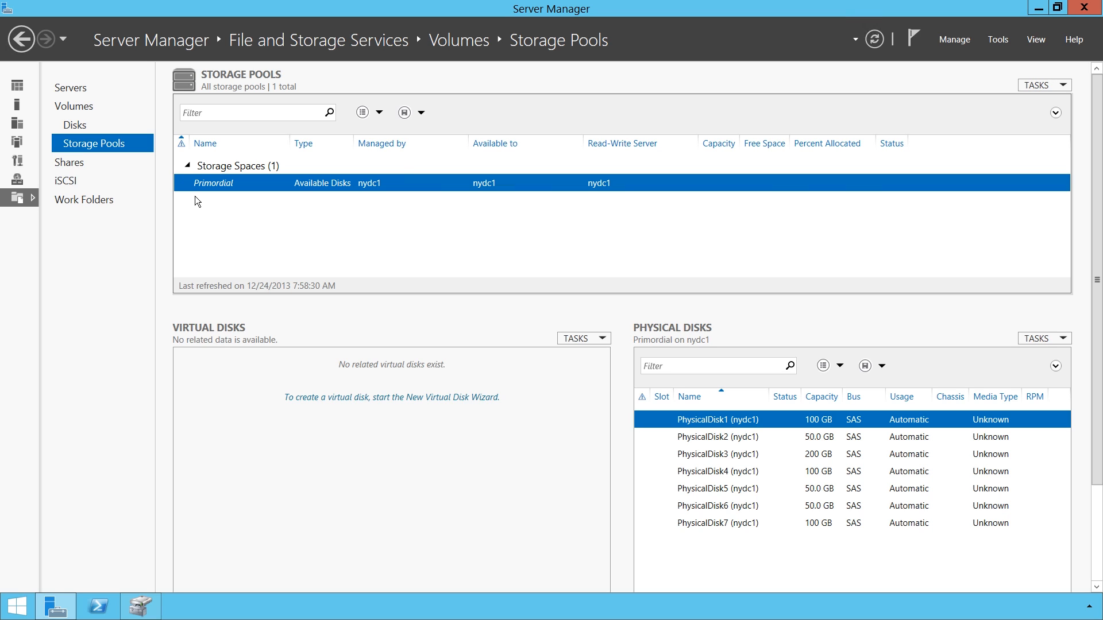
Start a new storage pool from the Primordial disks, with "General Storage" as both its name and description.
right_click(294, 187)
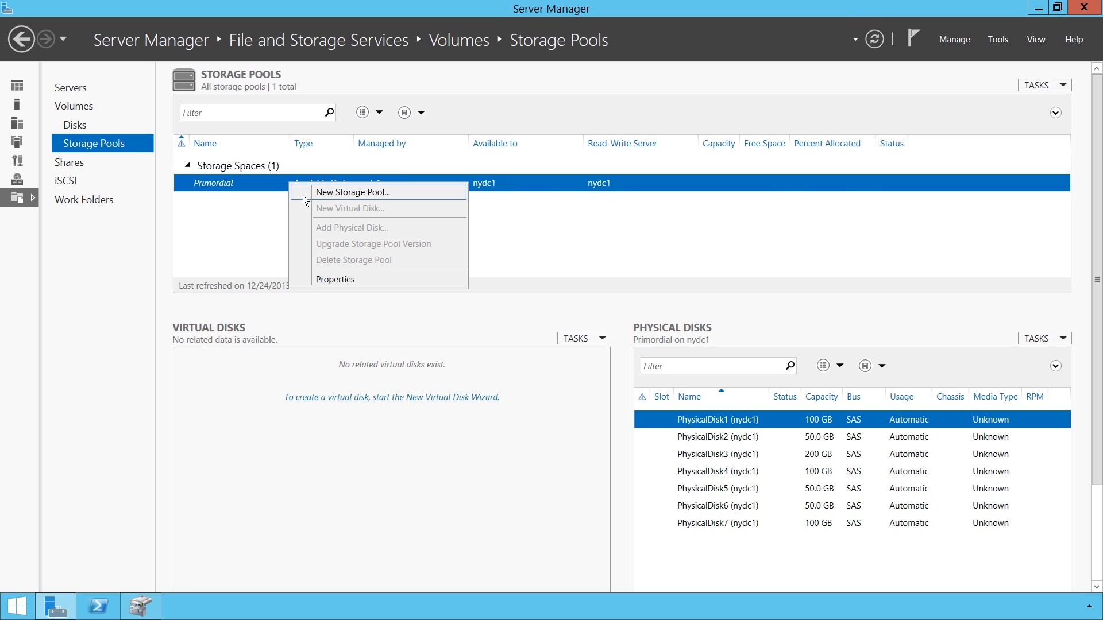
click(416, 197)
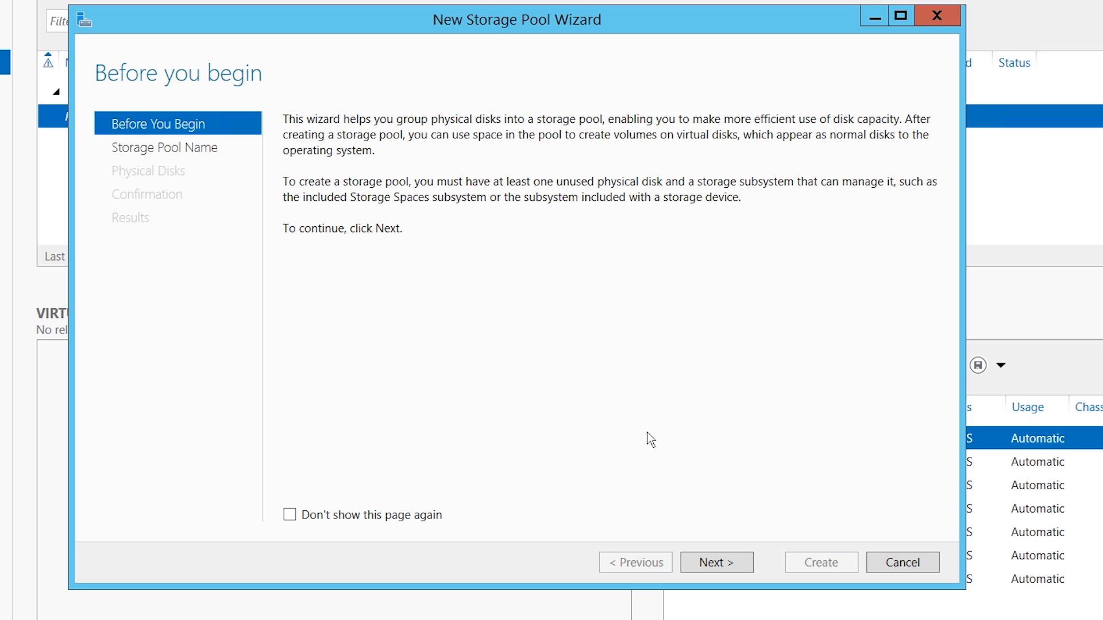
click(740, 571)
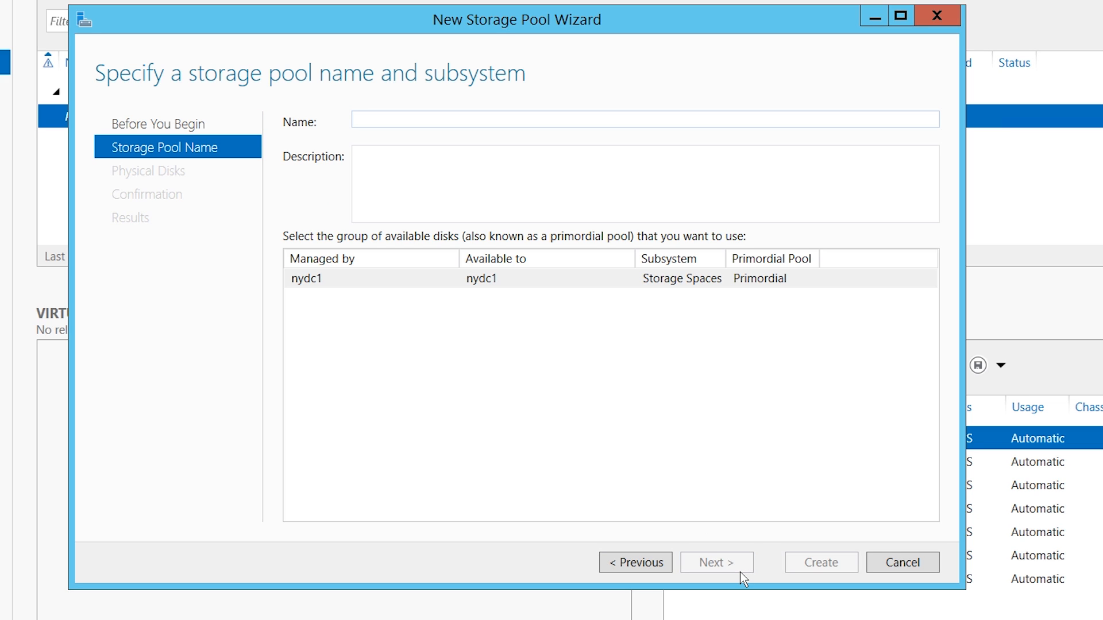
text(General Storage)
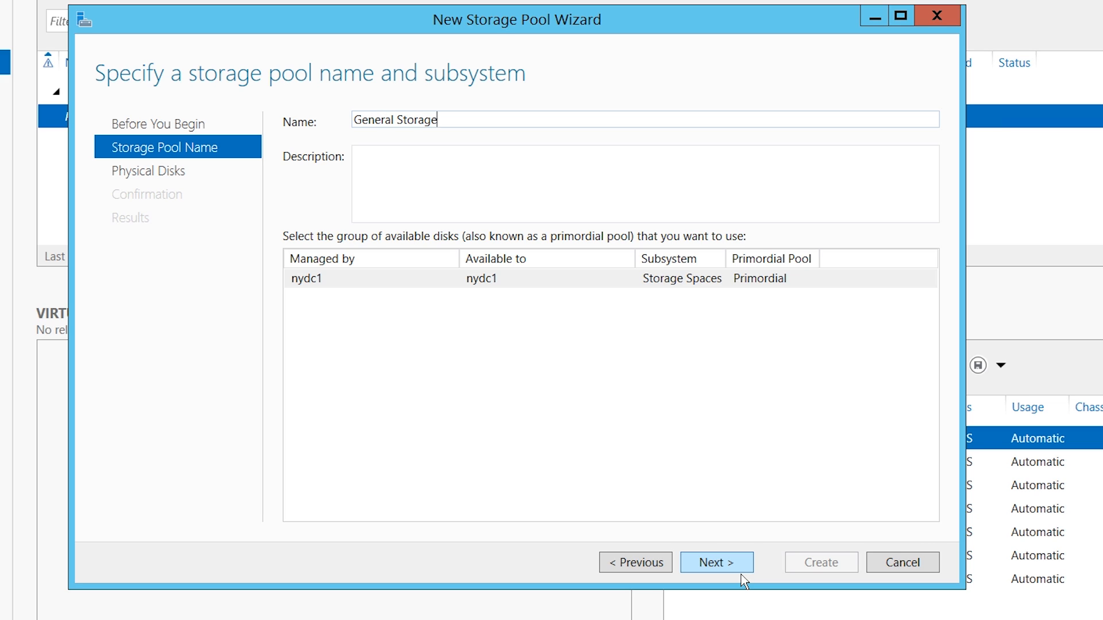
key(ctrl+a)
key(ctrl+c)
key(Tab)
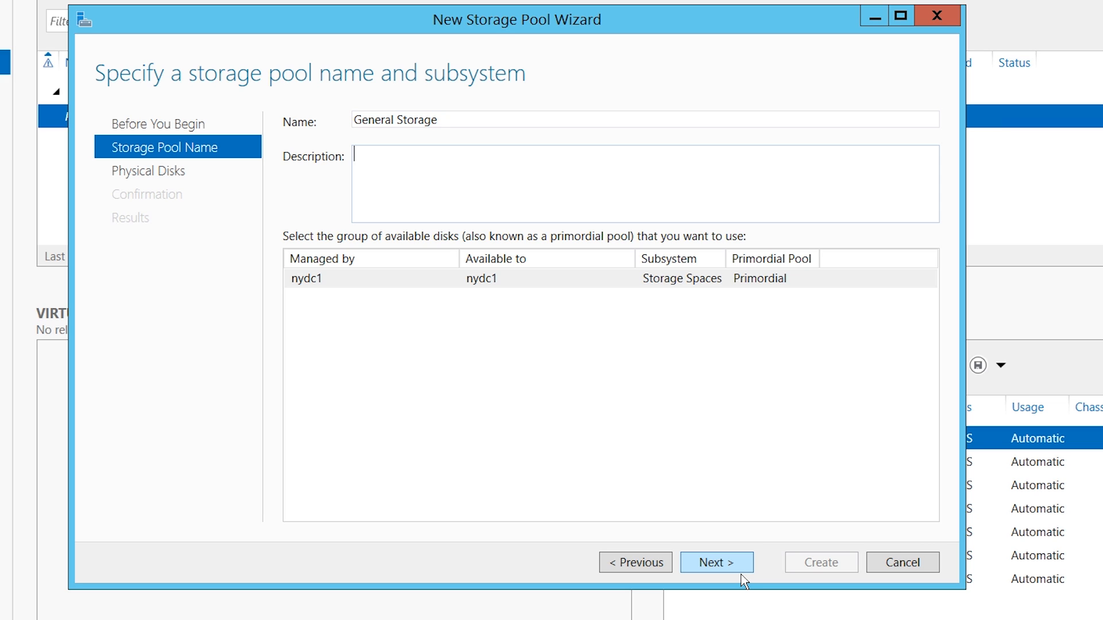
key(ctrl+v)
click(750, 568)
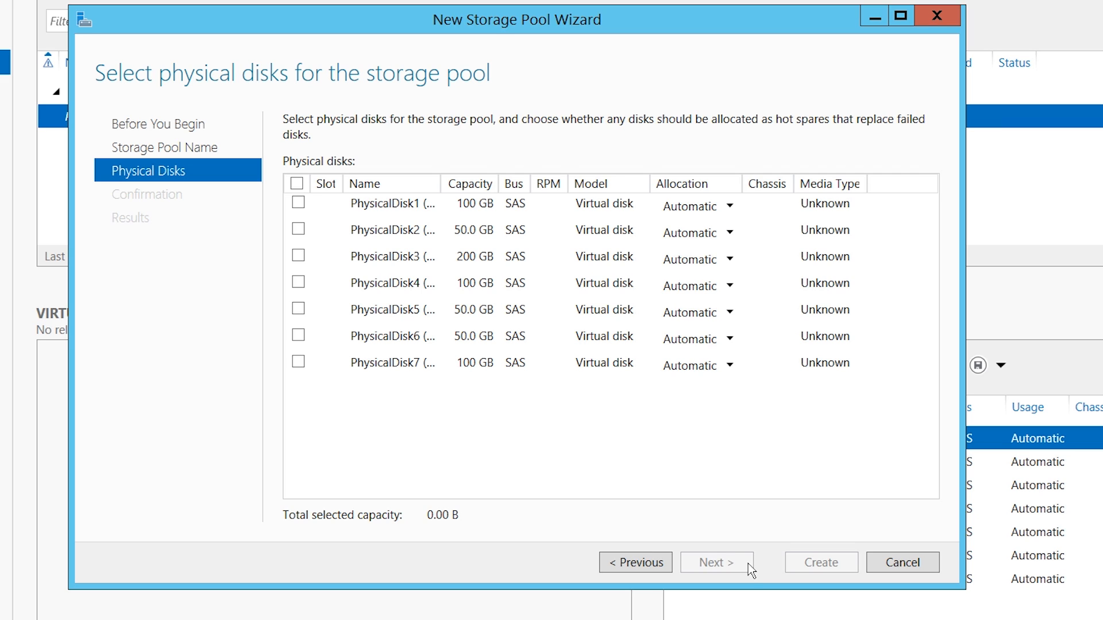
Include all seven physical disks, PhysicalDisk1 through PhysicalDisk7, in the storage pool.
click(299, 204)
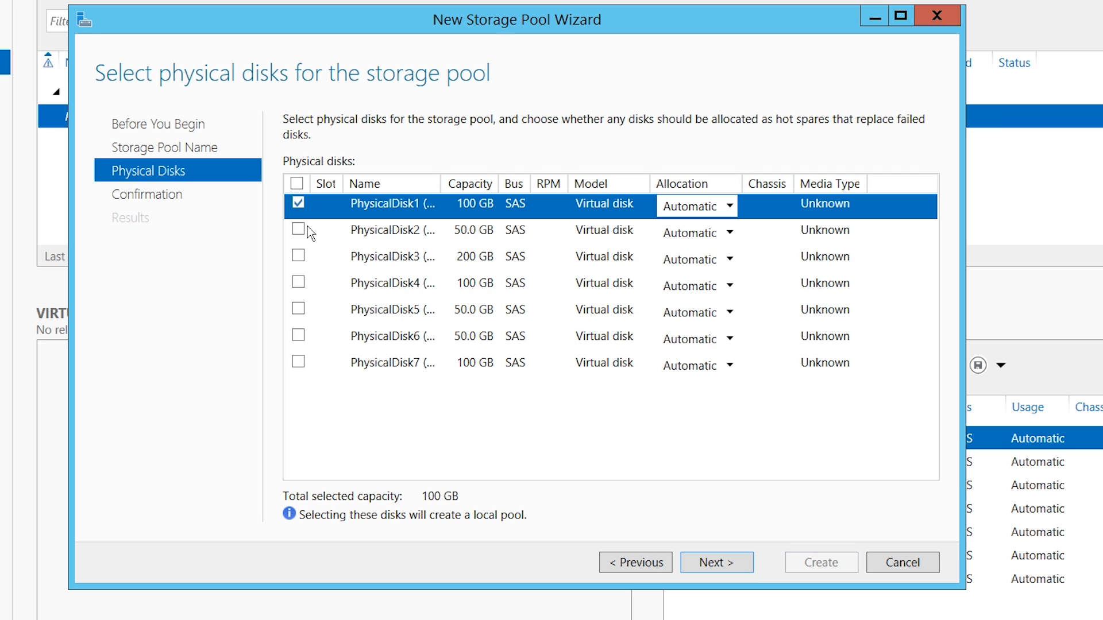
click(298, 229)
click(300, 257)
click(303, 284)
click(302, 310)
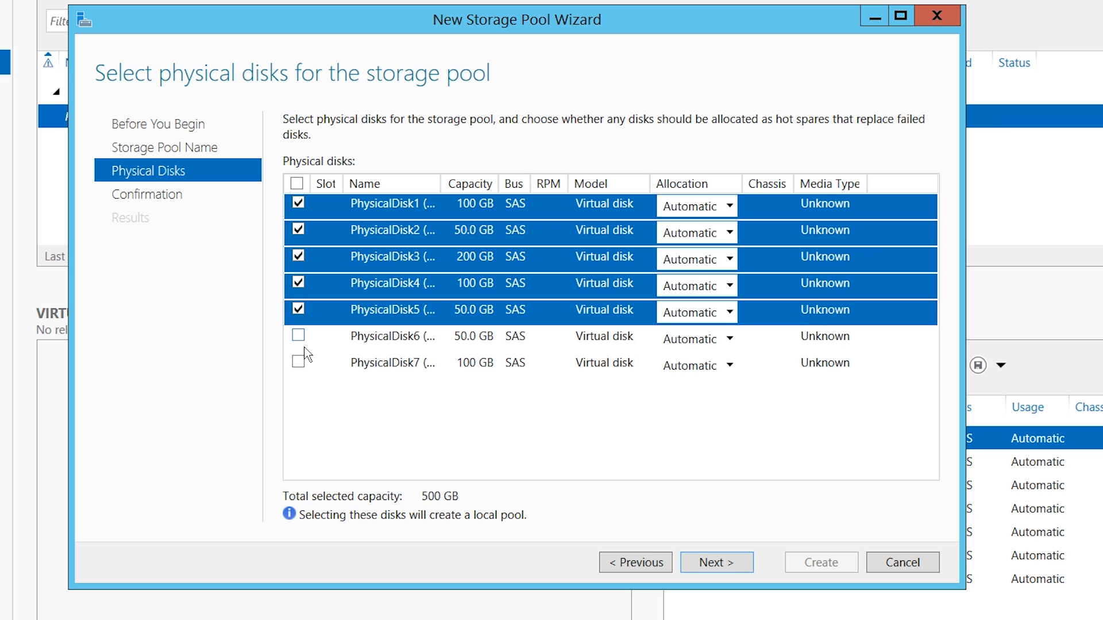
click(300, 336)
click(301, 362)
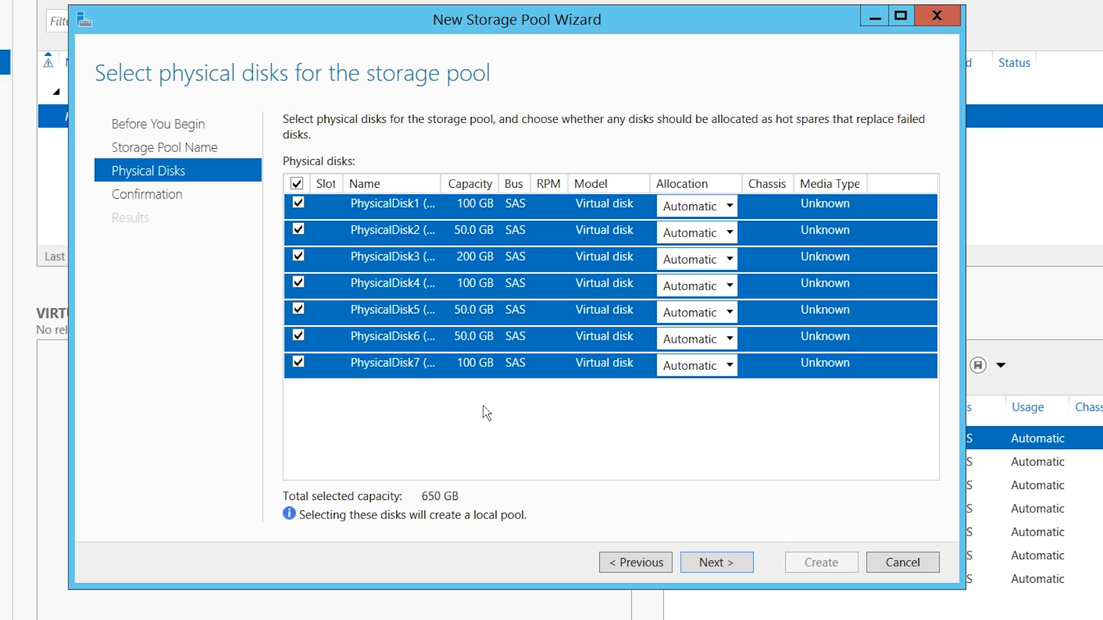
Try Manual allocation for PhysicalDisk7 and set it back to Automatic.
click(730, 370)
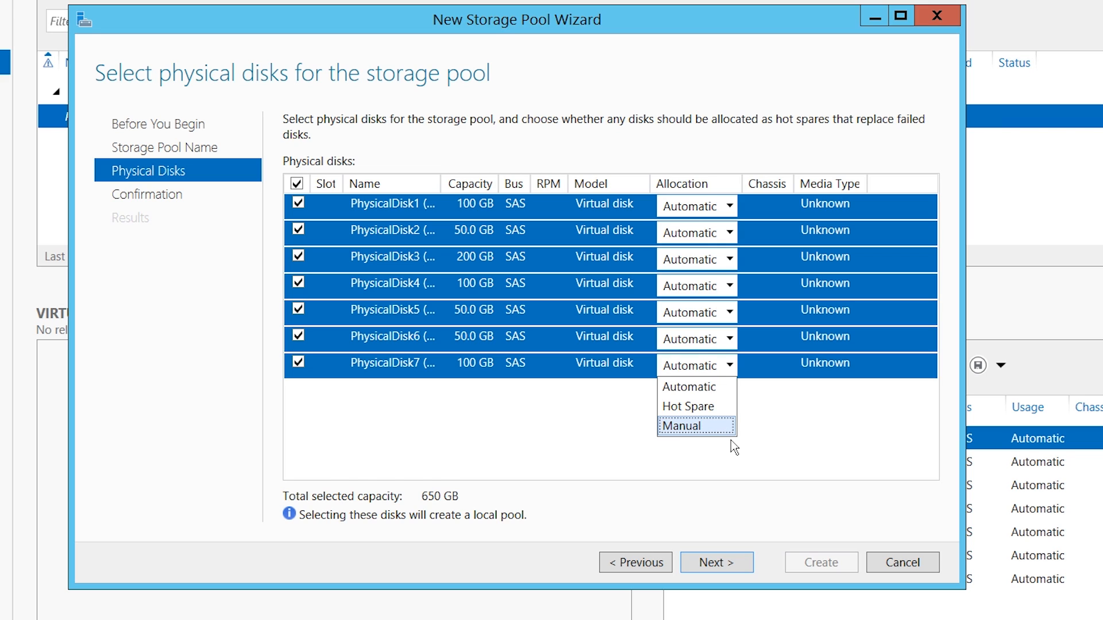
key(Return)
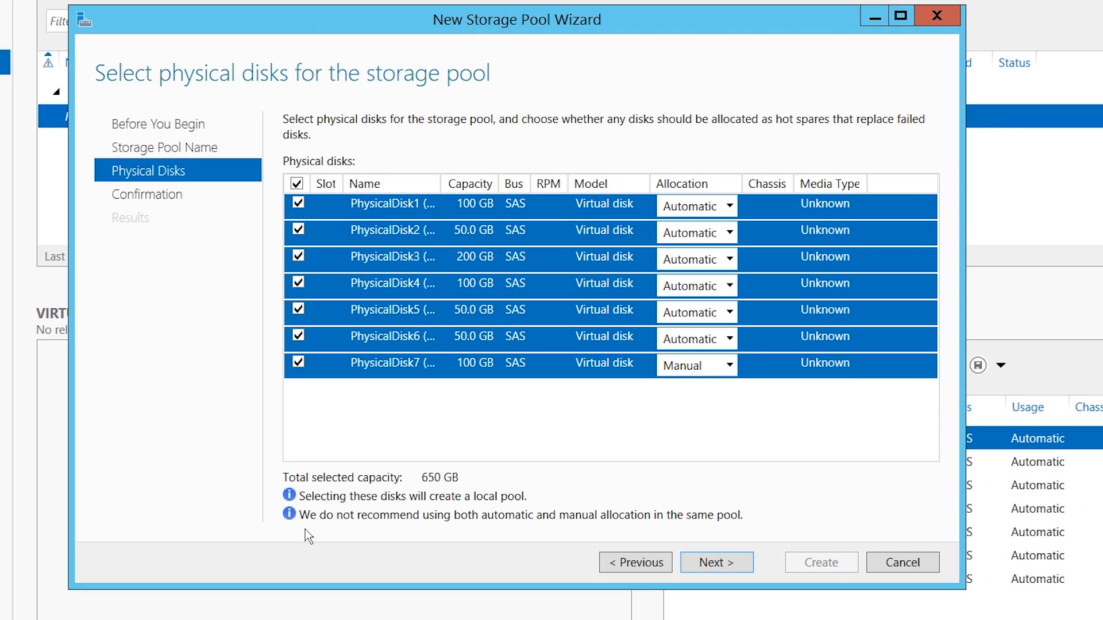
click(708, 375)
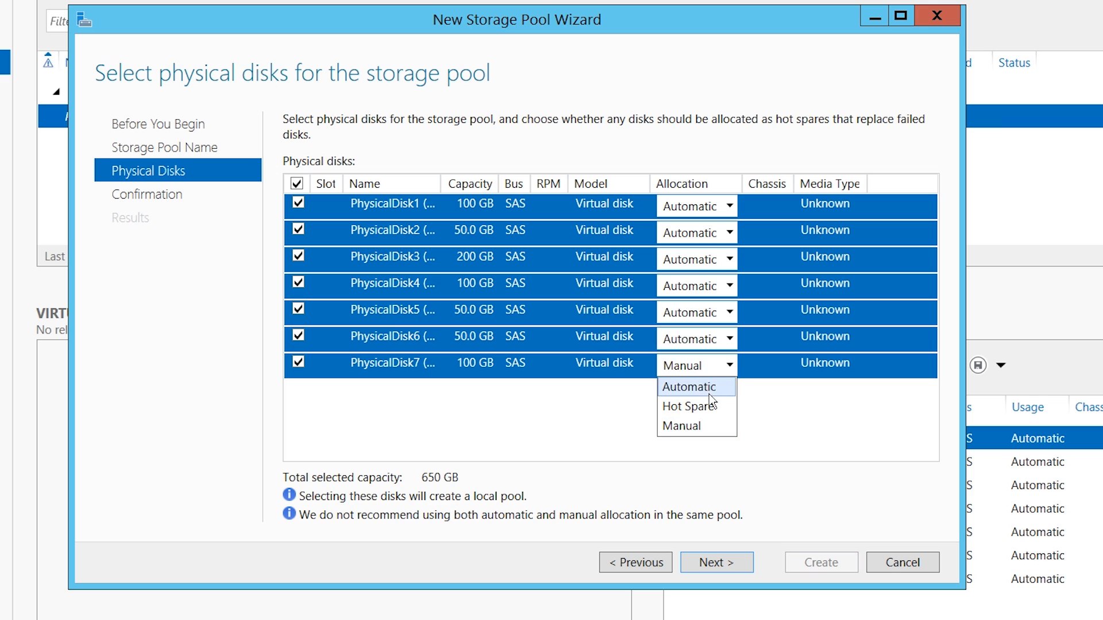
click(708, 392)
Accept the physical disk selection, create the General Storage pool and close the wizard.
click(742, 573)
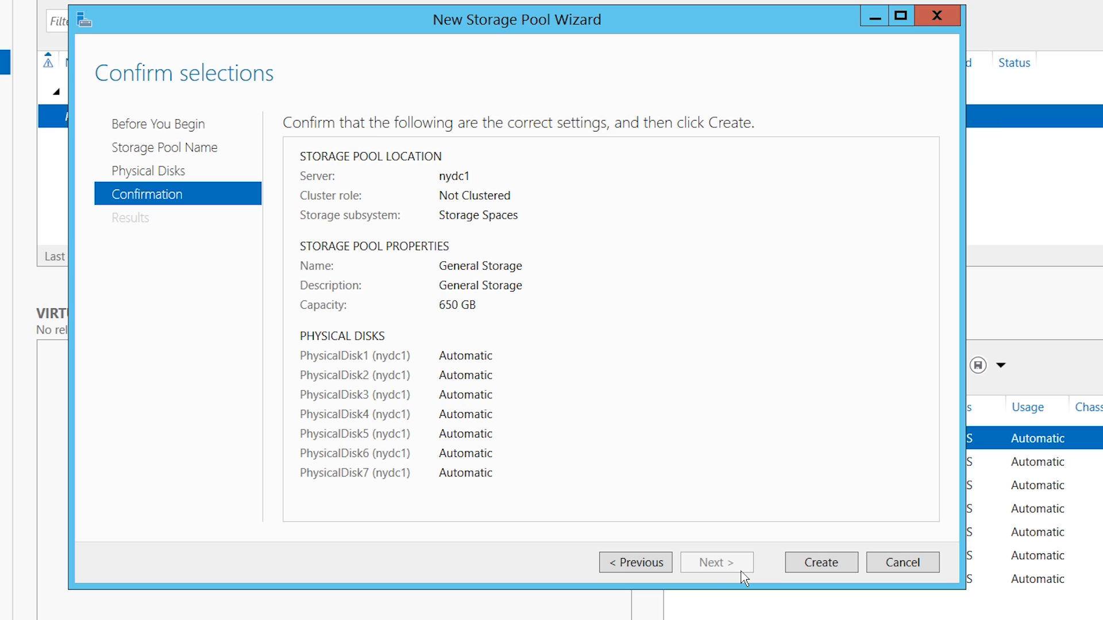
click(846, 571)
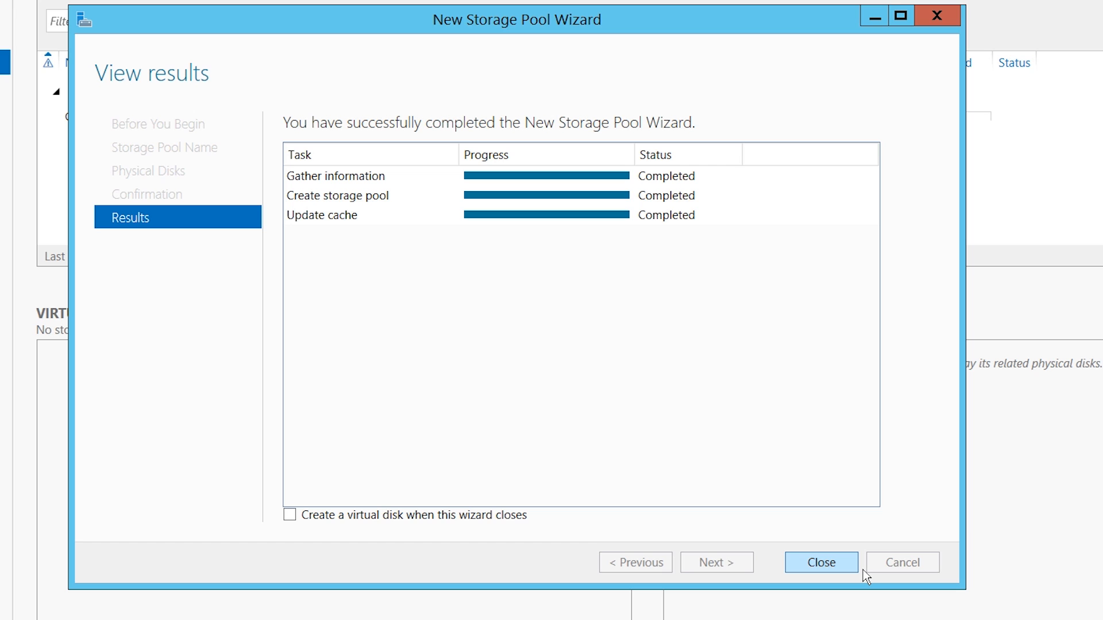
click(854, 568)
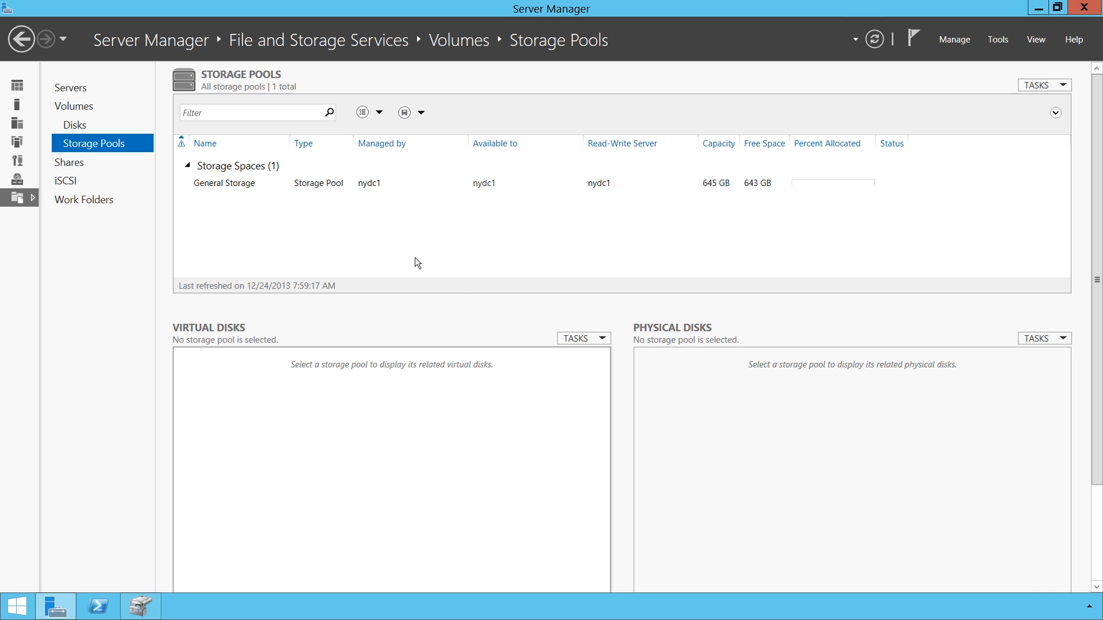
Start a new virtual disk in the General Storage pool, with "Simple Disk" as both its name and description.
click(311, 187)
right_click(312, 188)
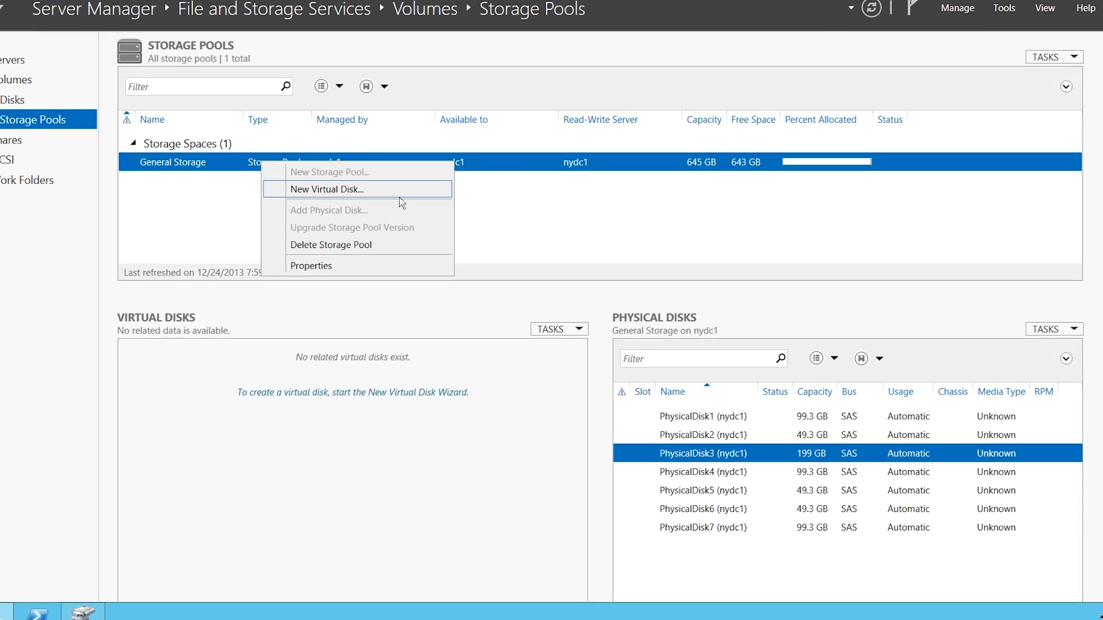
click(436, 215)
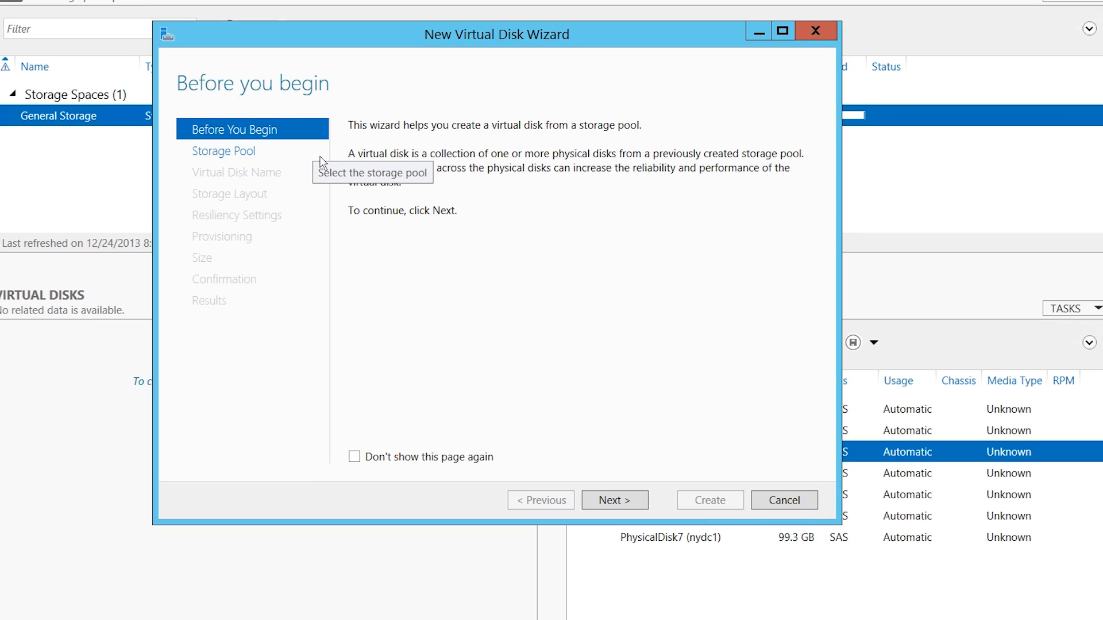
click(623, 499)
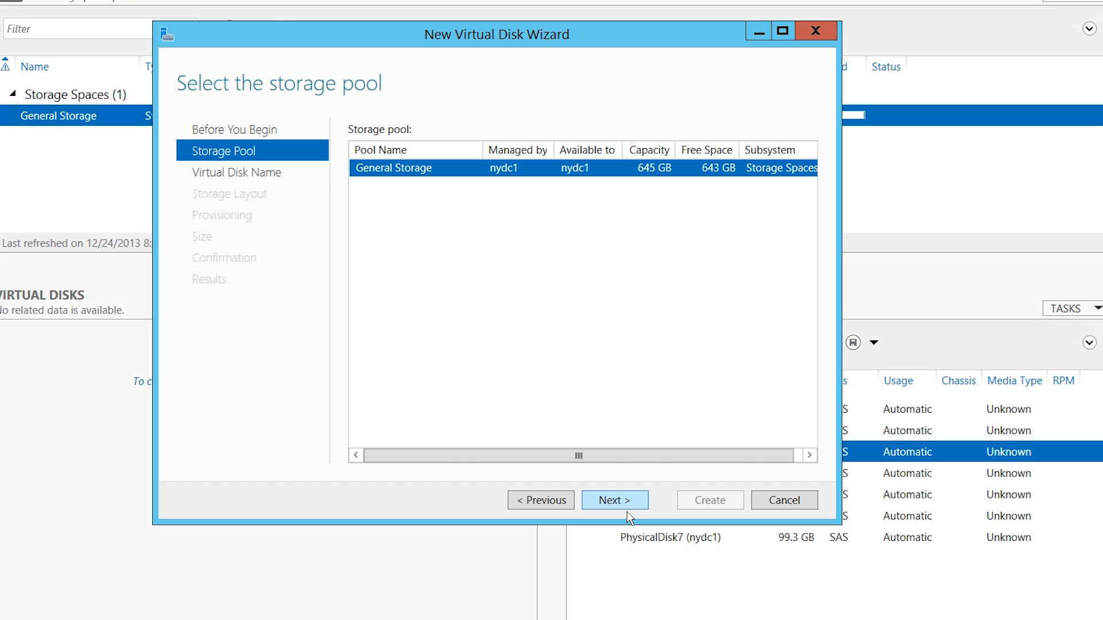
click(627, 511)
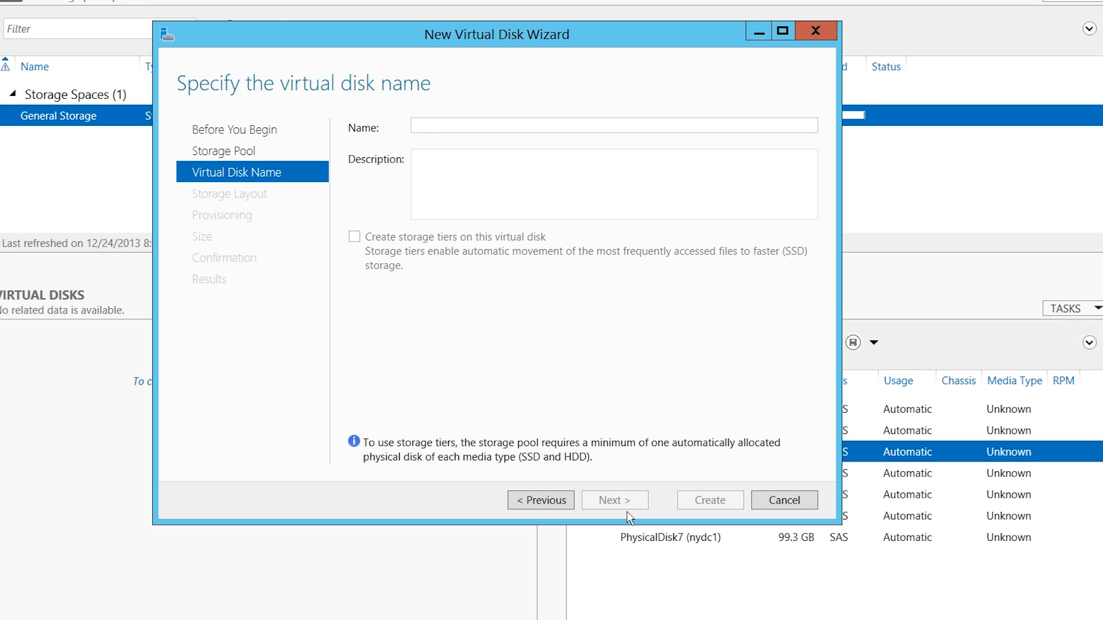
text(Simple Disk)
key(ctrl+a)
key(ctrl+c)
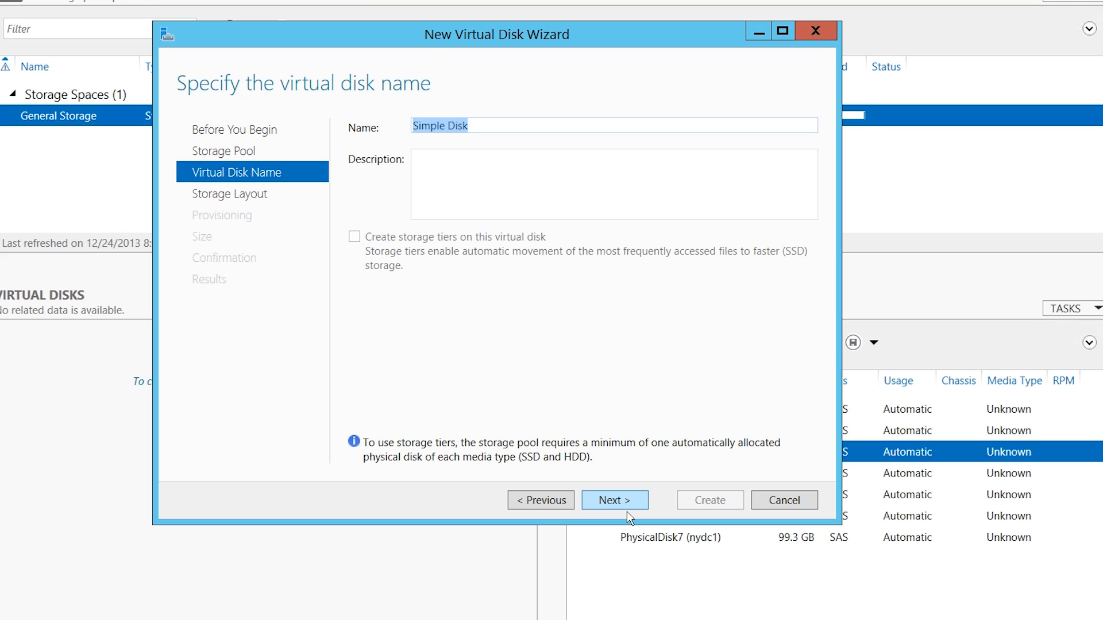
key(Tab)
key(ctrl+v)
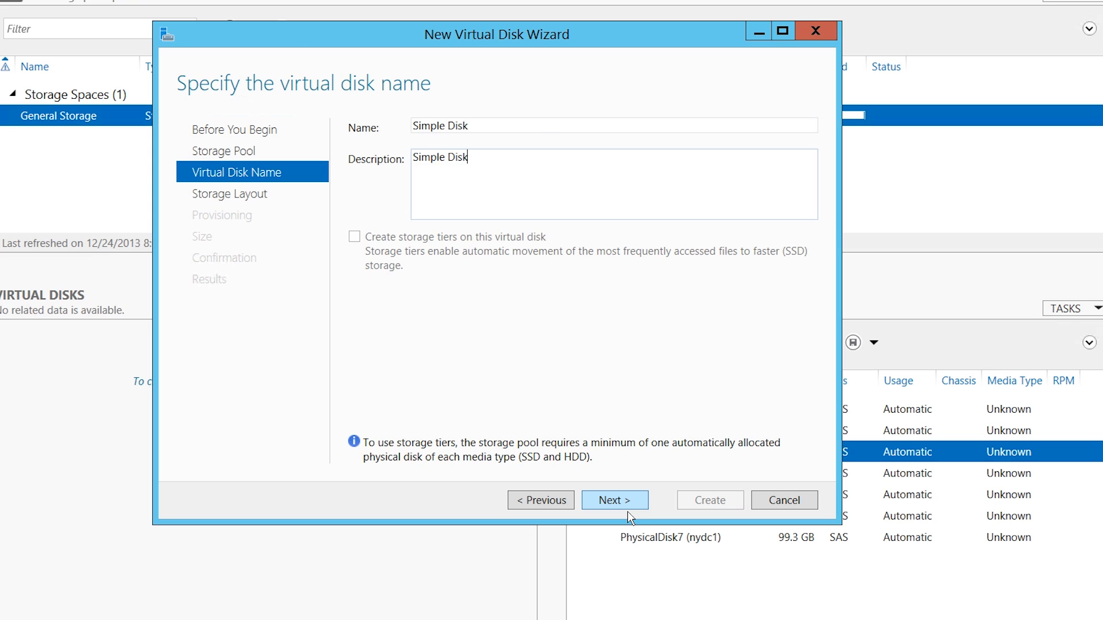
click(627, 511)
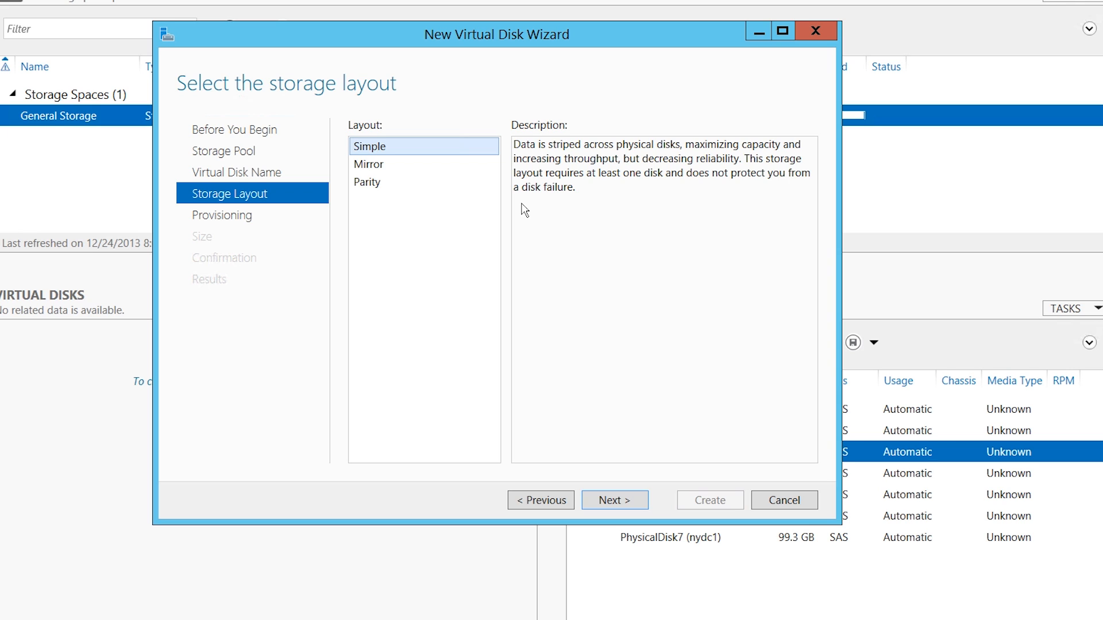
Accept the Simple storage layout and choose Thin provisioning for the virtual disk.
click(624, 510)
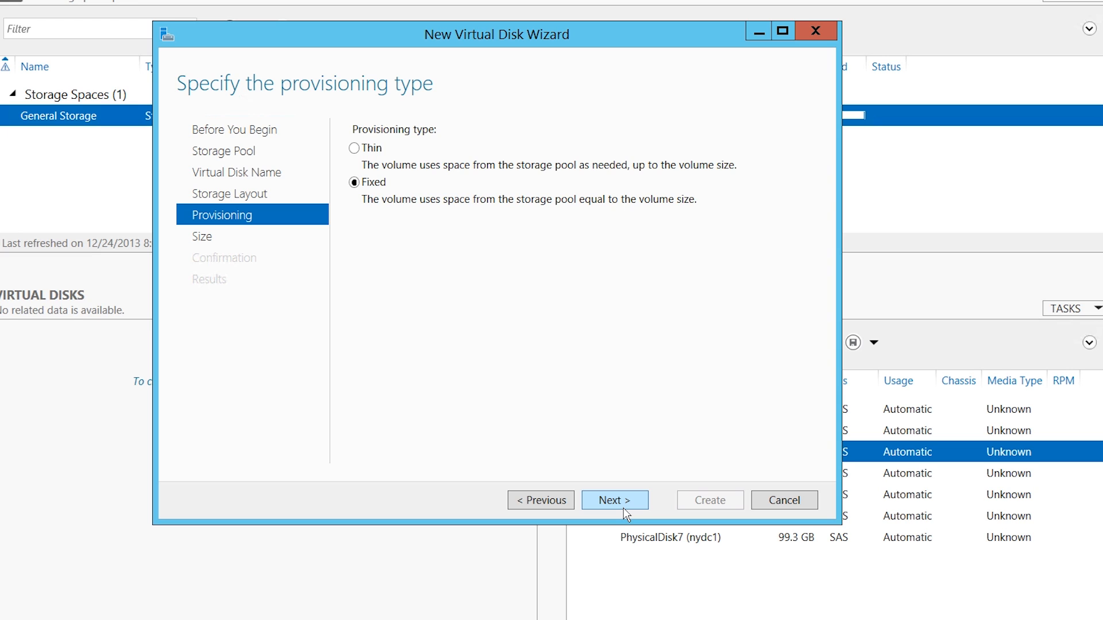
click(368, 161)
click(644, 509)
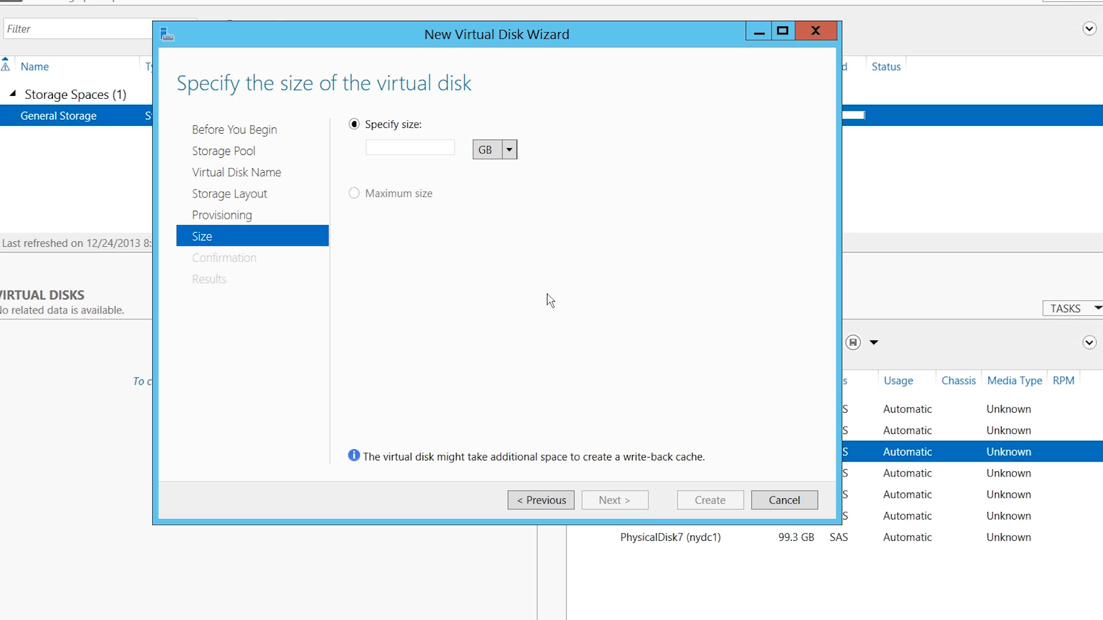
Set the virtual disk size to 50 GB and create the disk.
click(425, 159)
text(50)
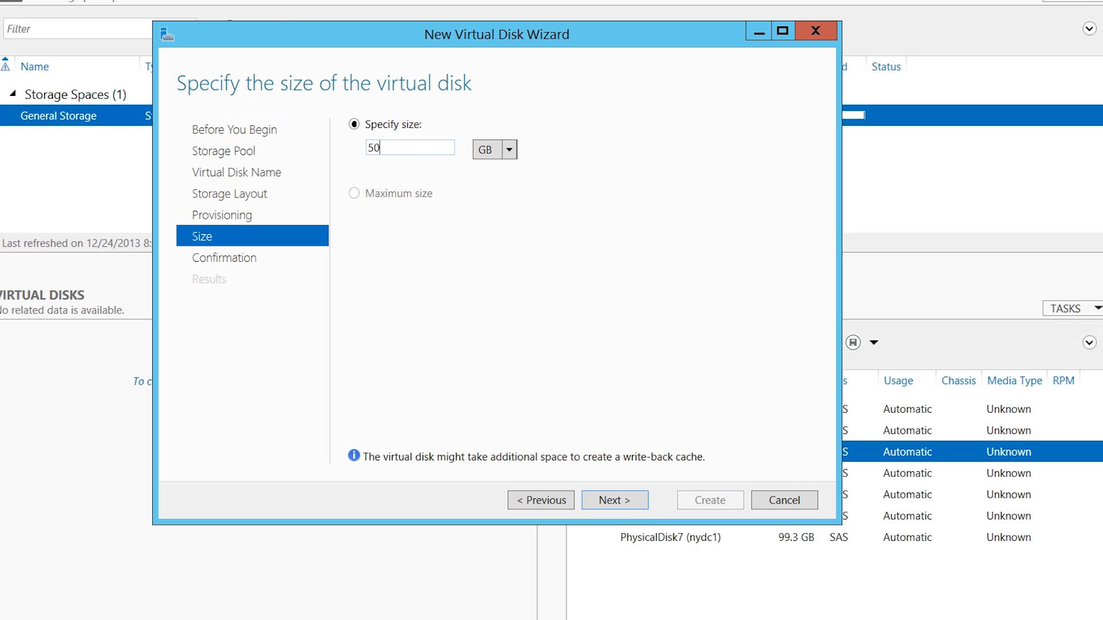
click(643, 511)
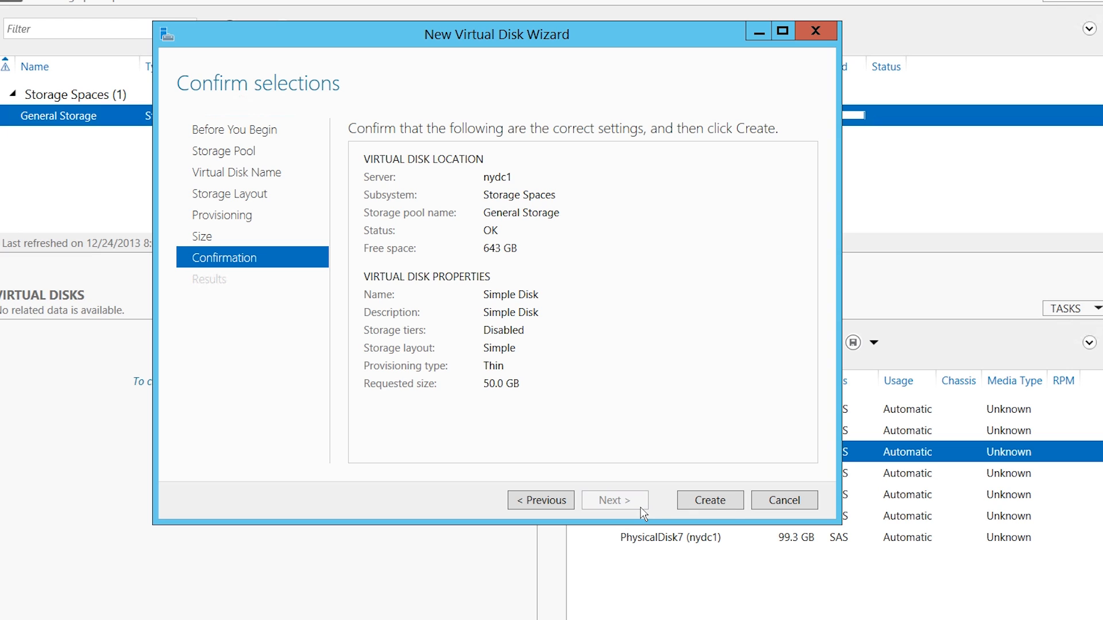
click(731, 506)
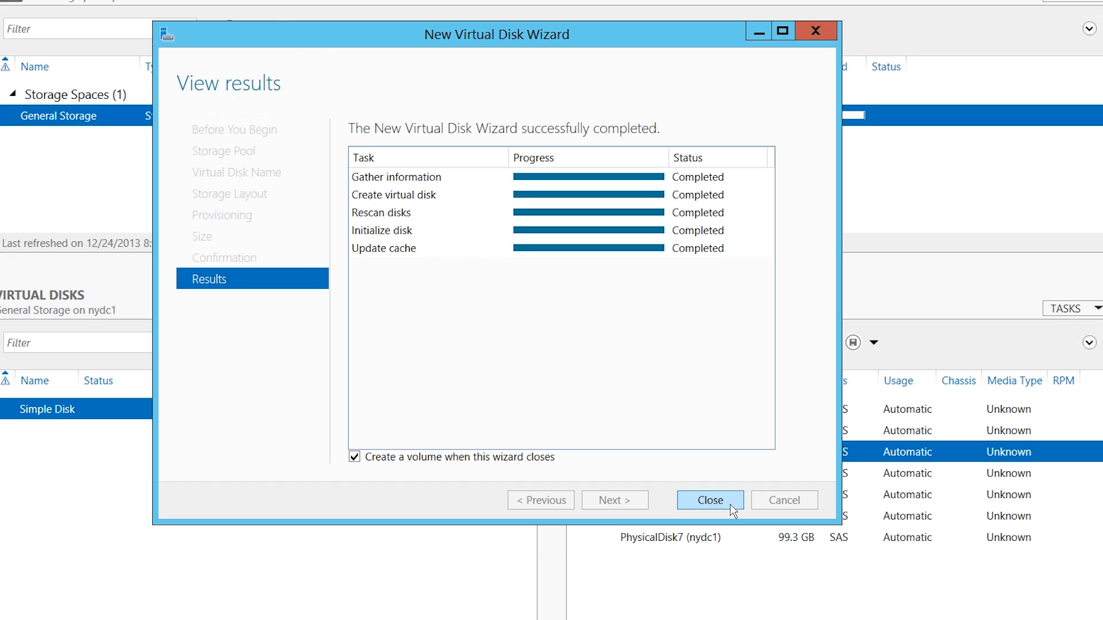
Proceed to creating a volume, accepting server nydc1 and Disk 8 (Simple Disk) as its location.
click(710, 500)
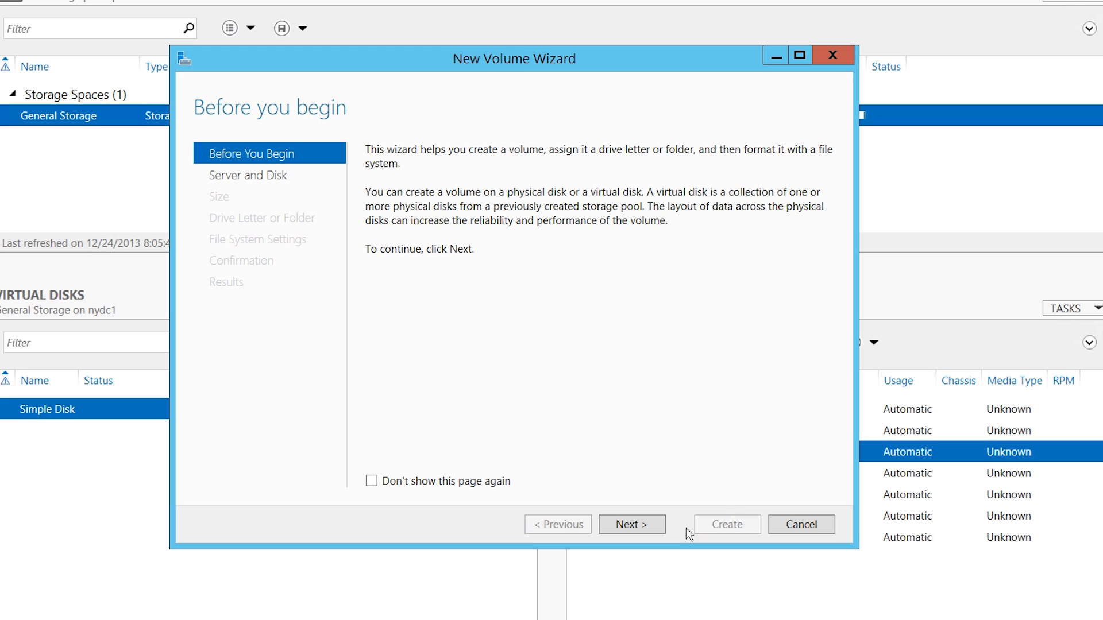
click(662, 532)
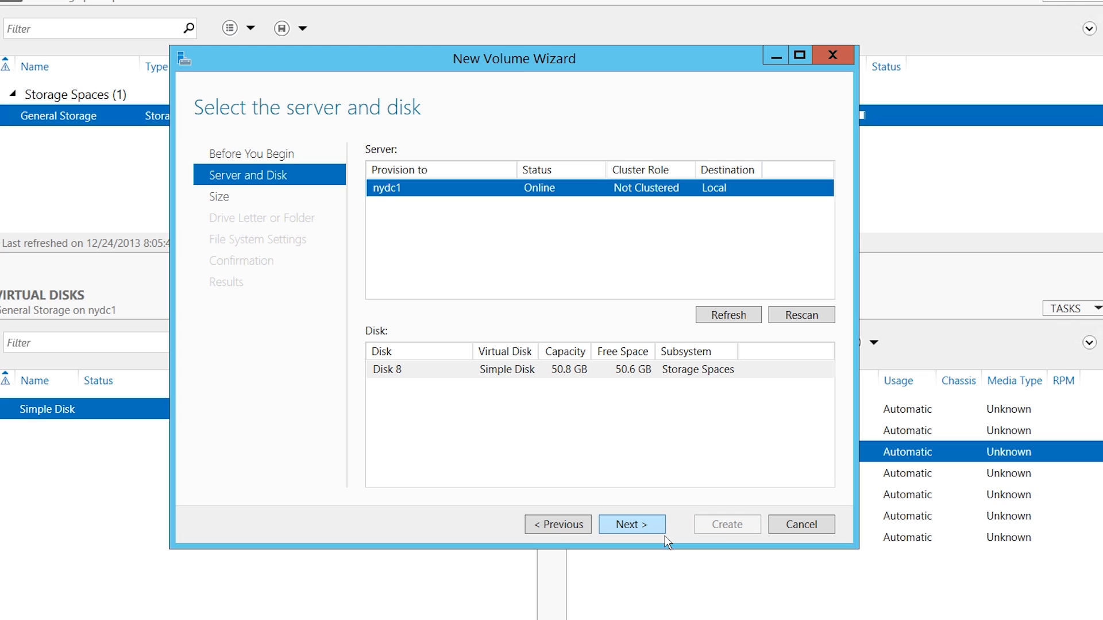
click(664, 533)
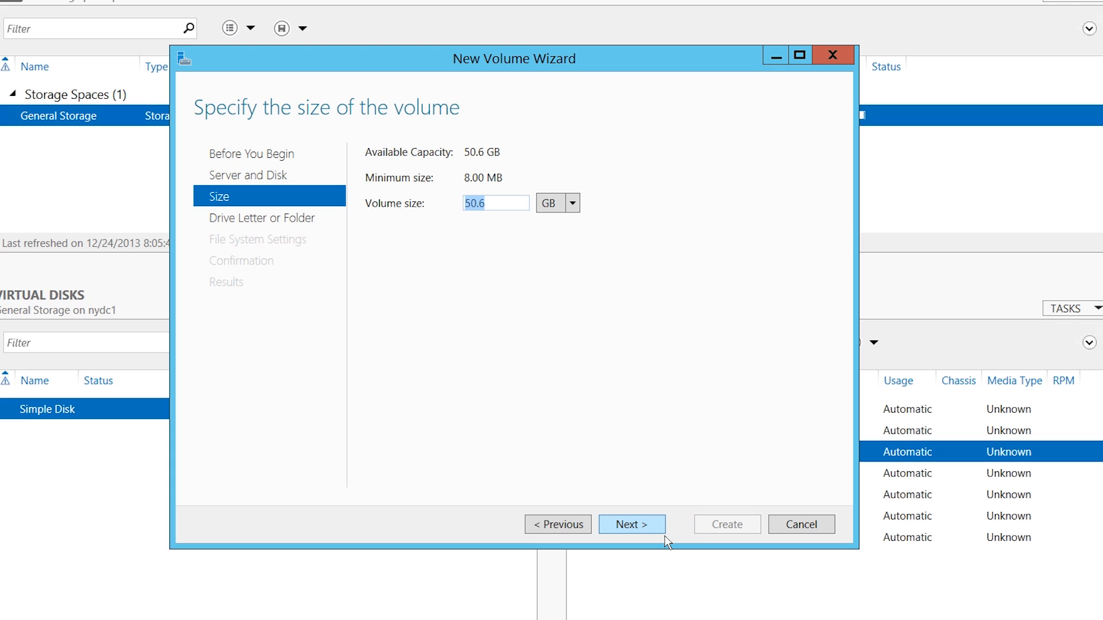
Accept the 50.6 GB size and drive letter E, label the NTFS volume "Simple Disk", and create it.
click(663, 533)
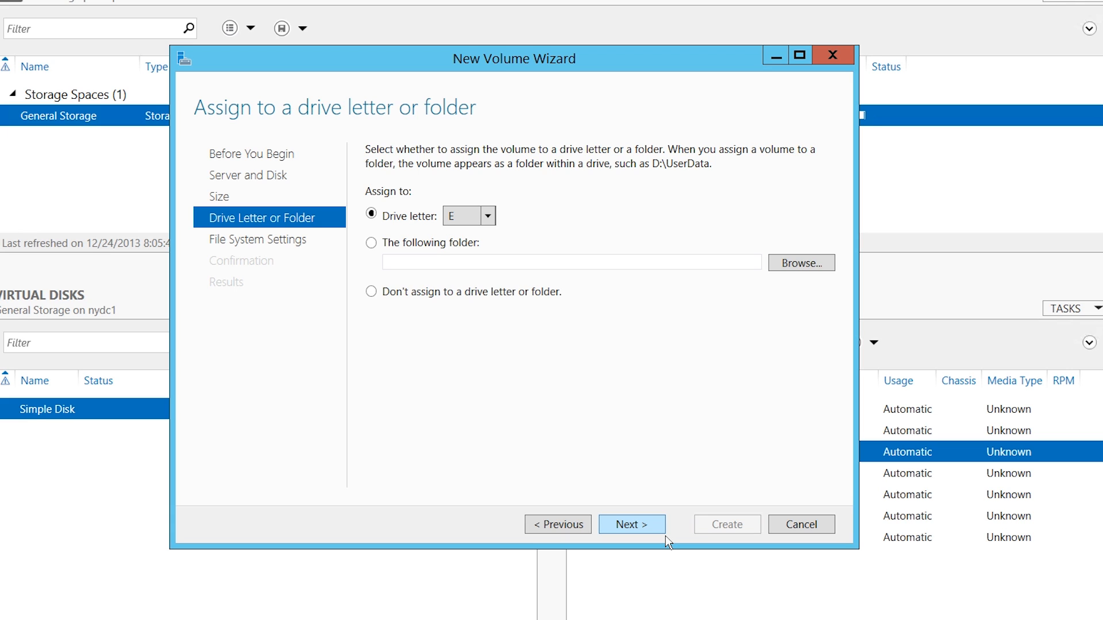
click(664, 534)
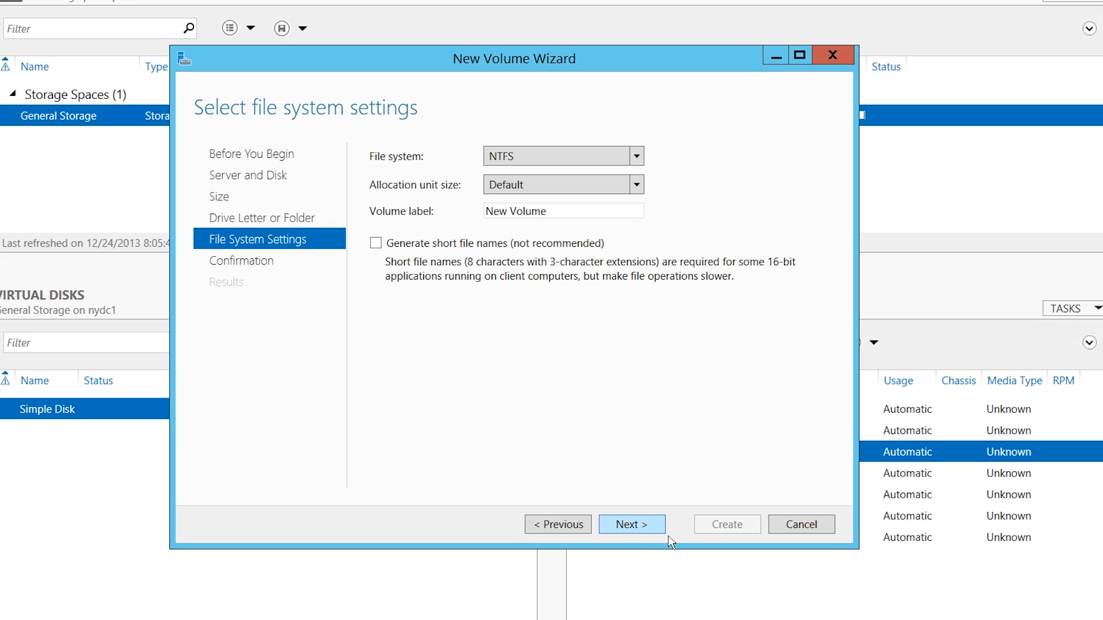
click(410, 210)
text(Simpl)
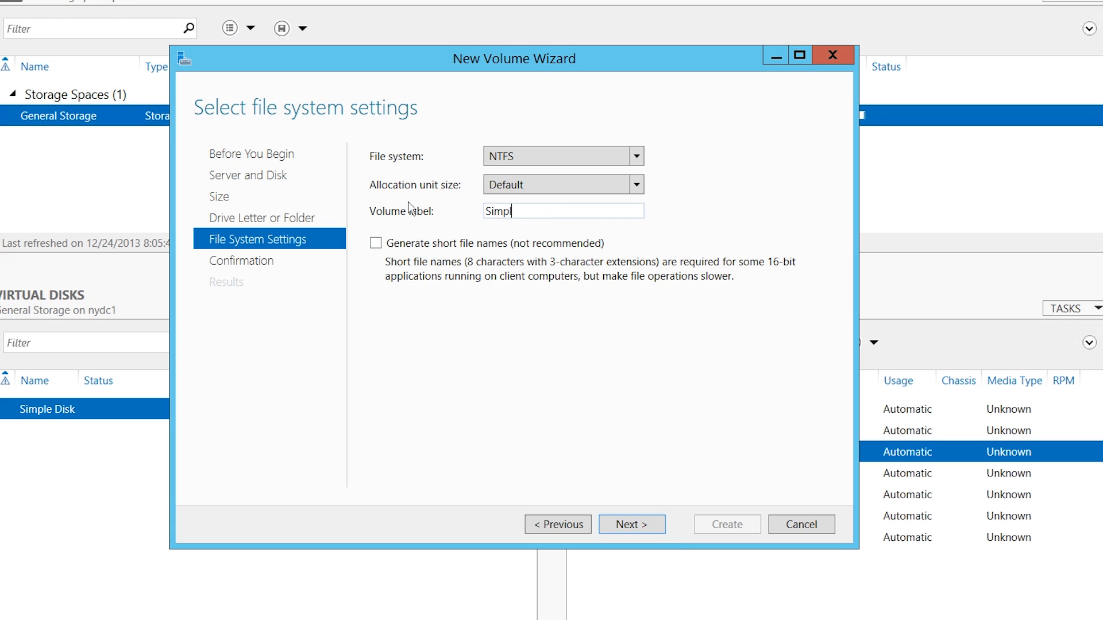
text(e Disk)
click(658, 530)
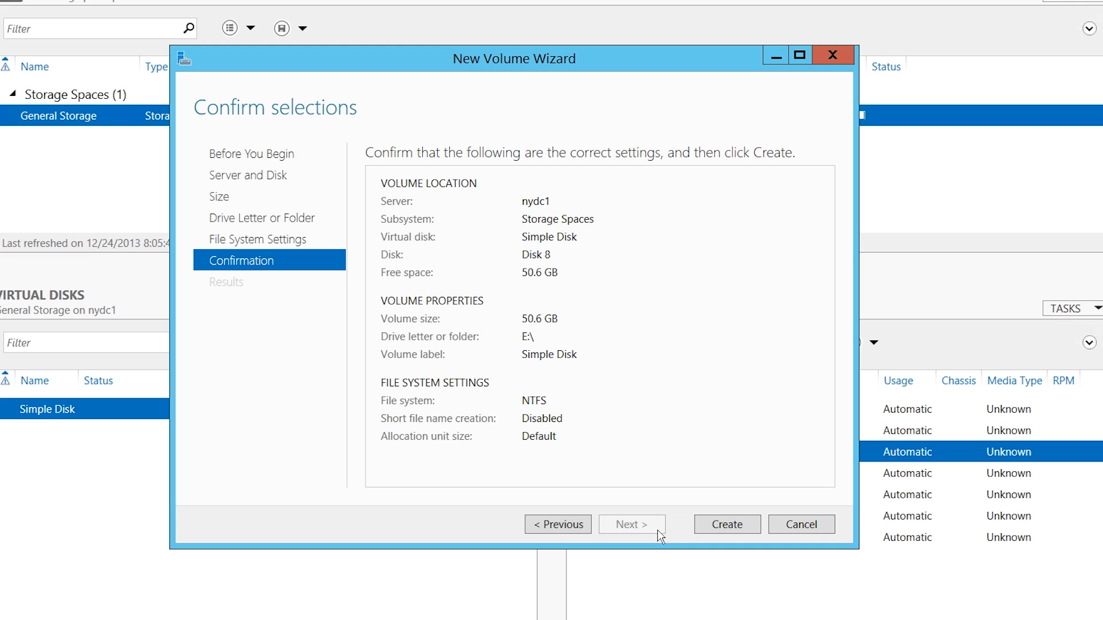
click(760, 534)
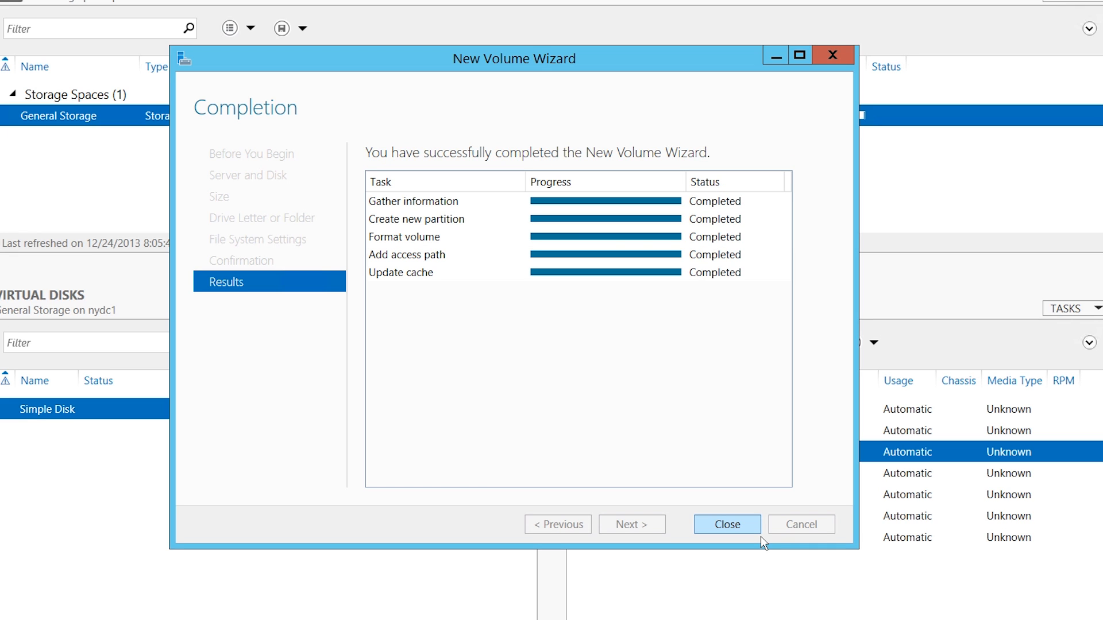
click(758, 533)
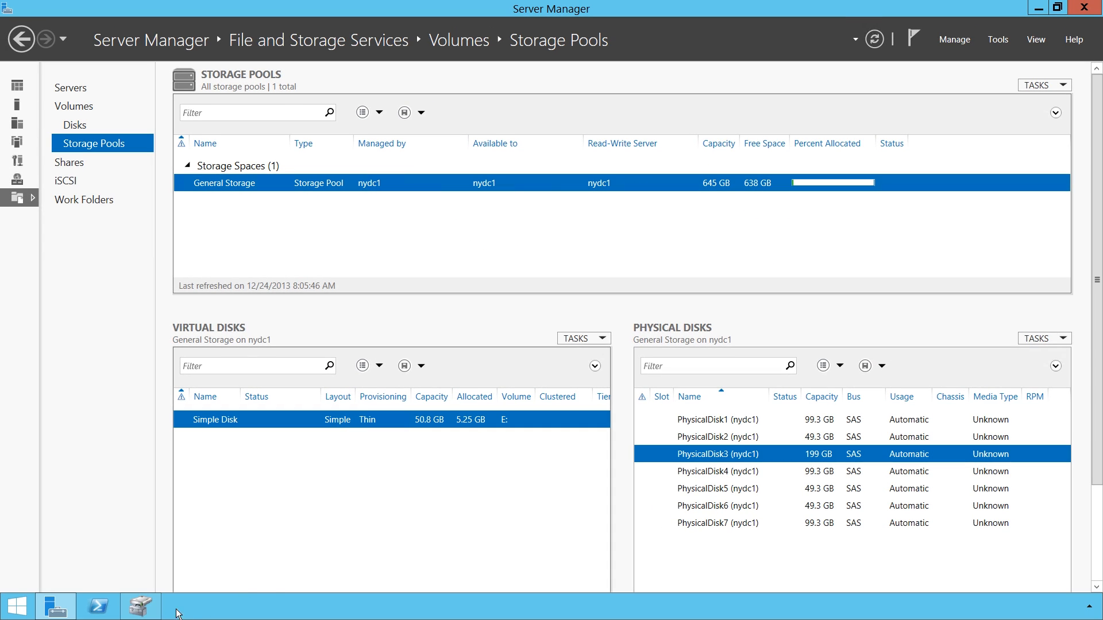
Switch to Disk Management to examine the Simple Disk (E:) volume on Disk 8, and return to Server Manager.
click(150, 610)
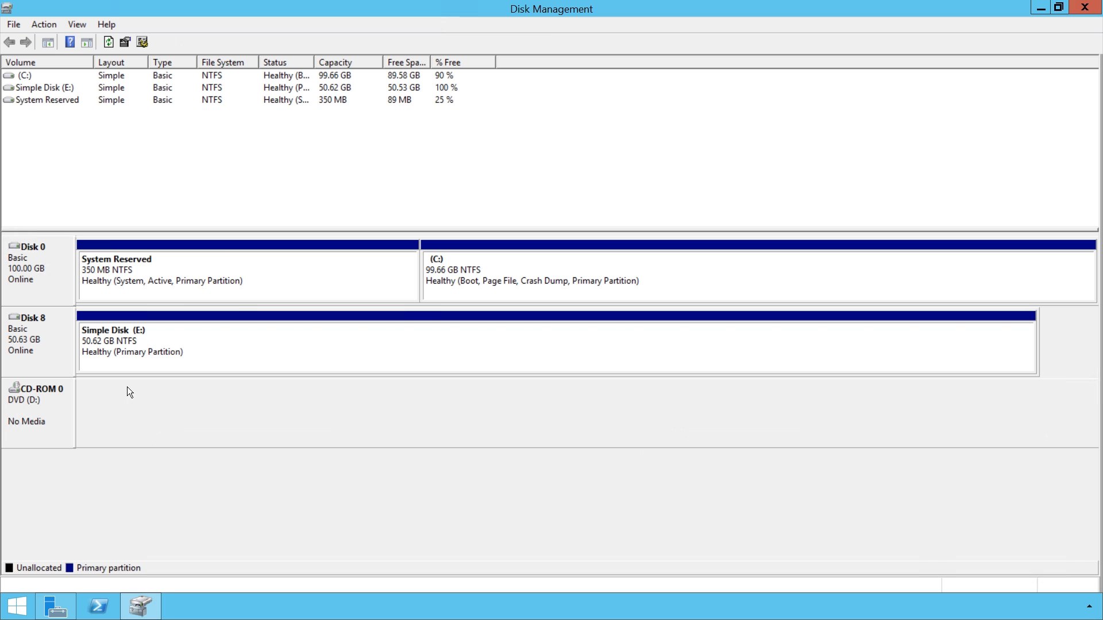
click(97, 372)
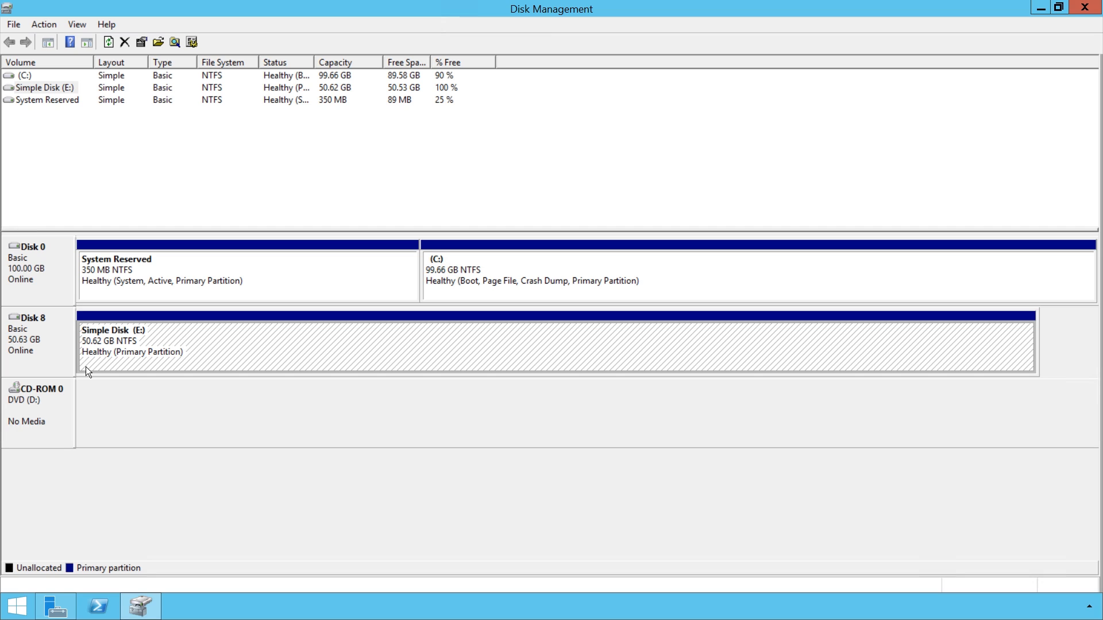
click(52, 612)
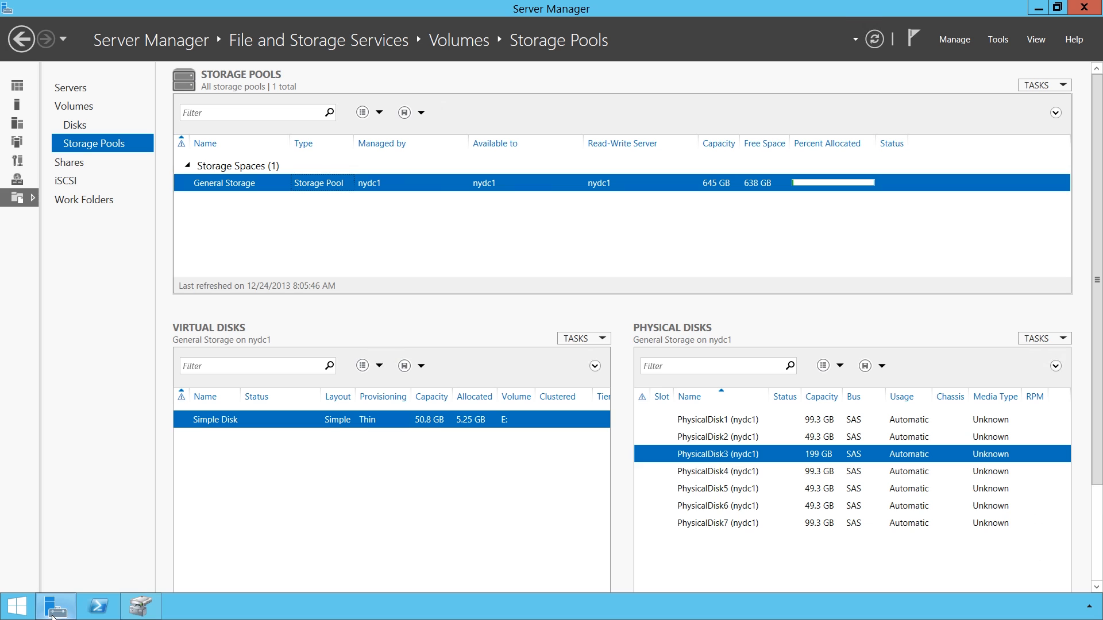
Start another virtual disk in the General Storage pool, with "Mirror Disk" as both its name and description.
click(588, 343)
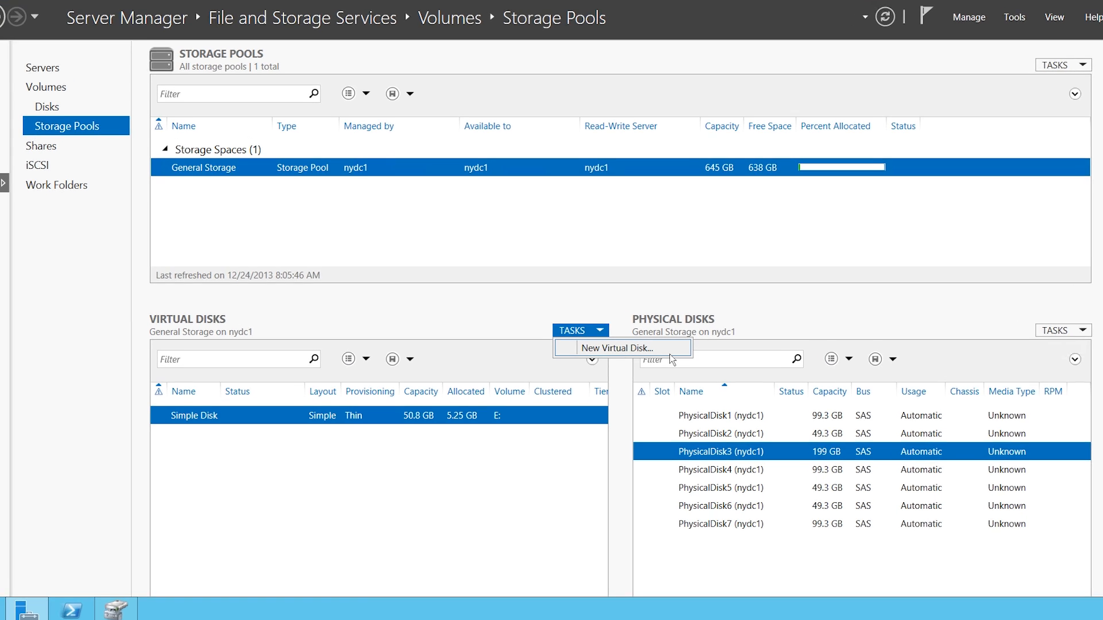
click(669, 360)
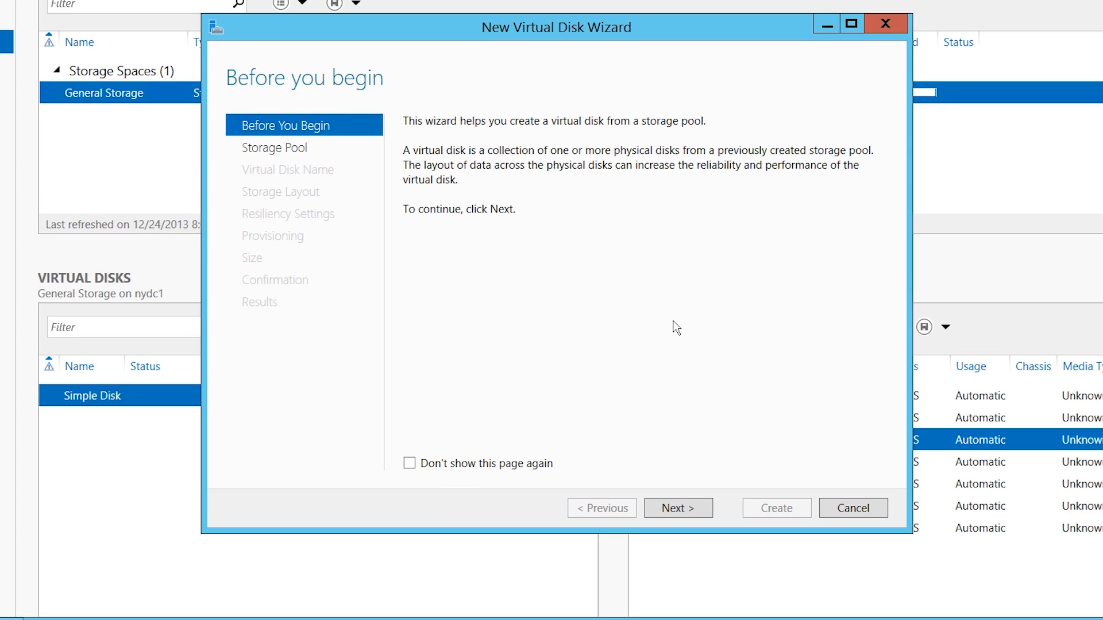
click(684, 512)
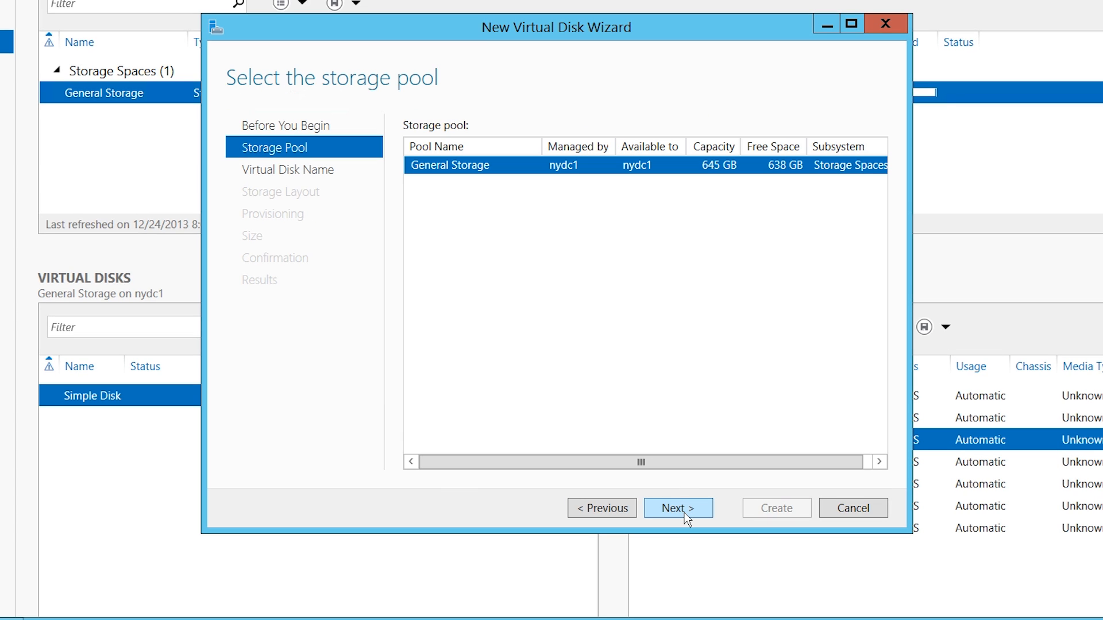
click(684, 512)
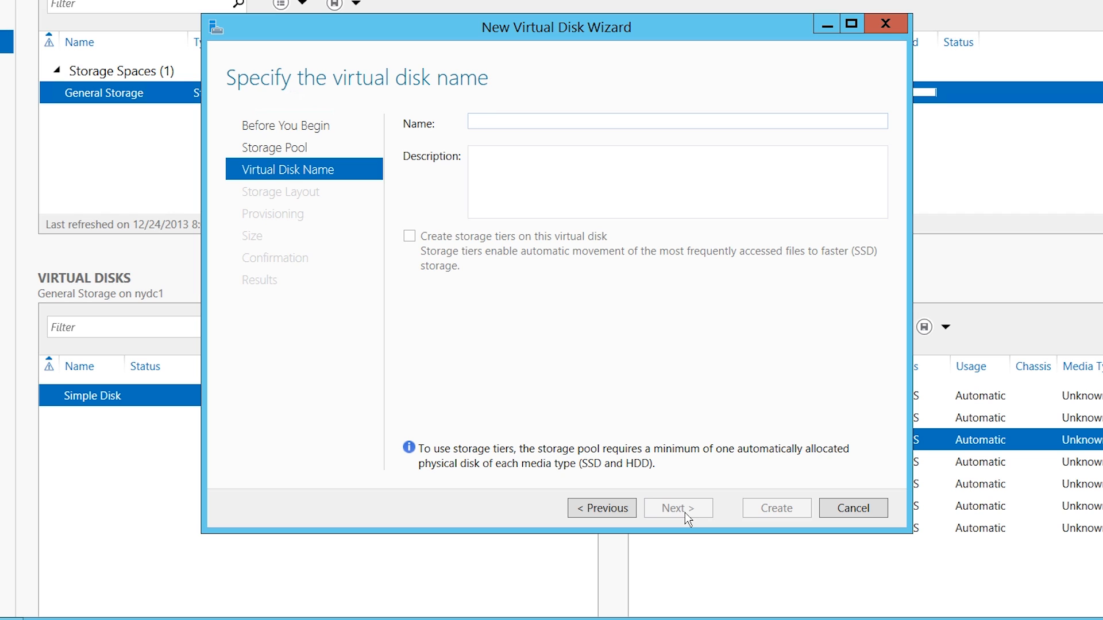
text(Mirror Disk)
key(ctrl+a)
key(ctrl+c)
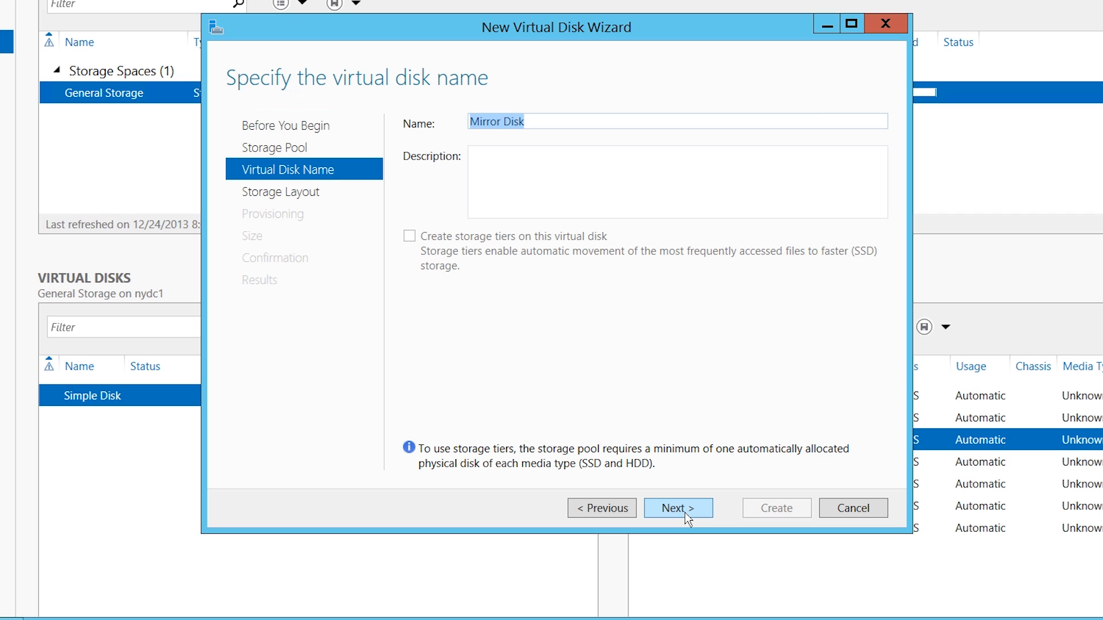
key(Tab)
key(ctrl+v)
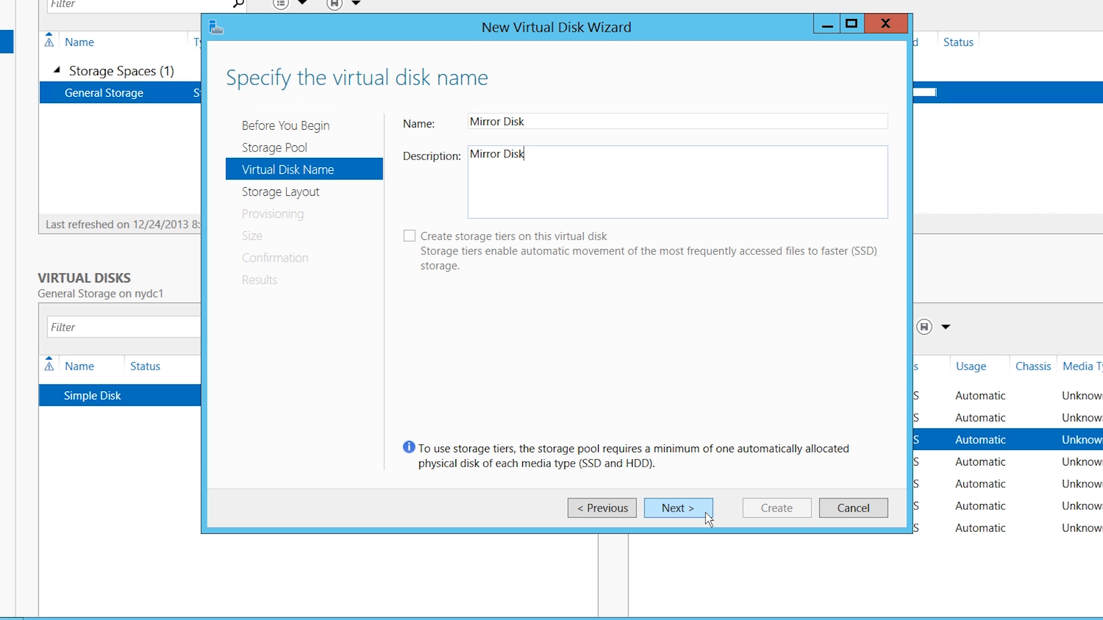
click(705, 512)
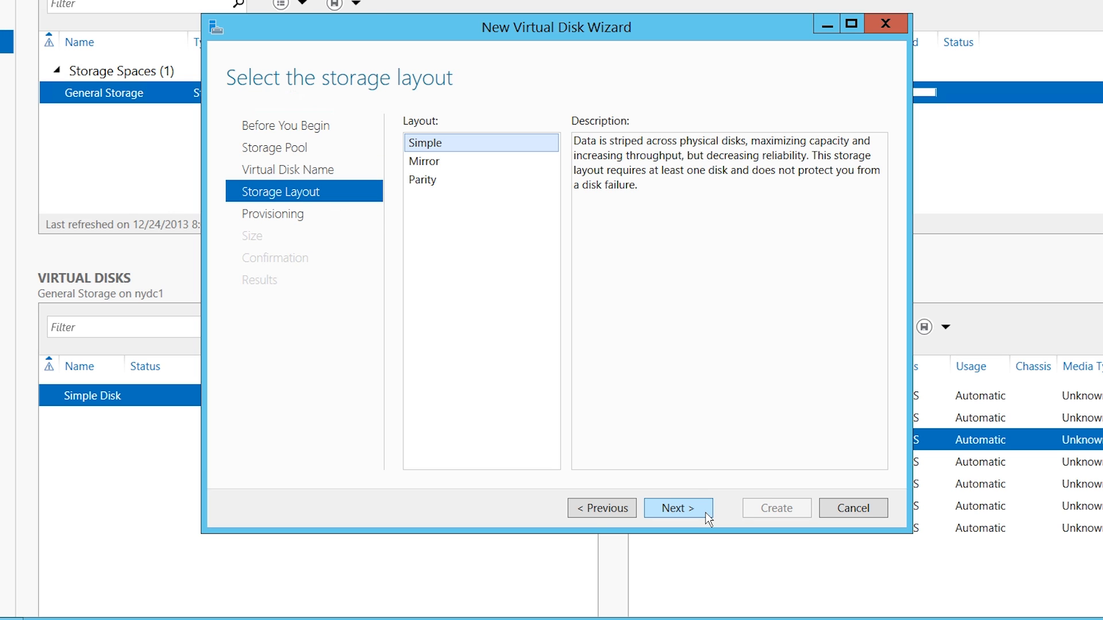
Choose the Mirror storage layout with three-way mirror resiliency and Thin provisioning for the virtual disk.
click(430, 164)
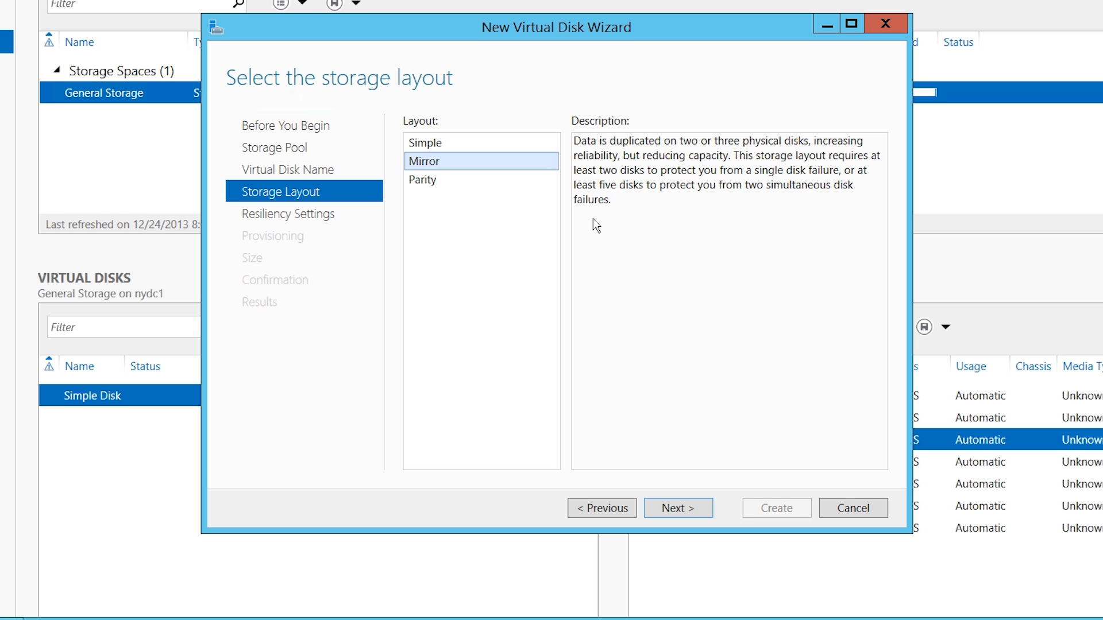
click(698, 509)
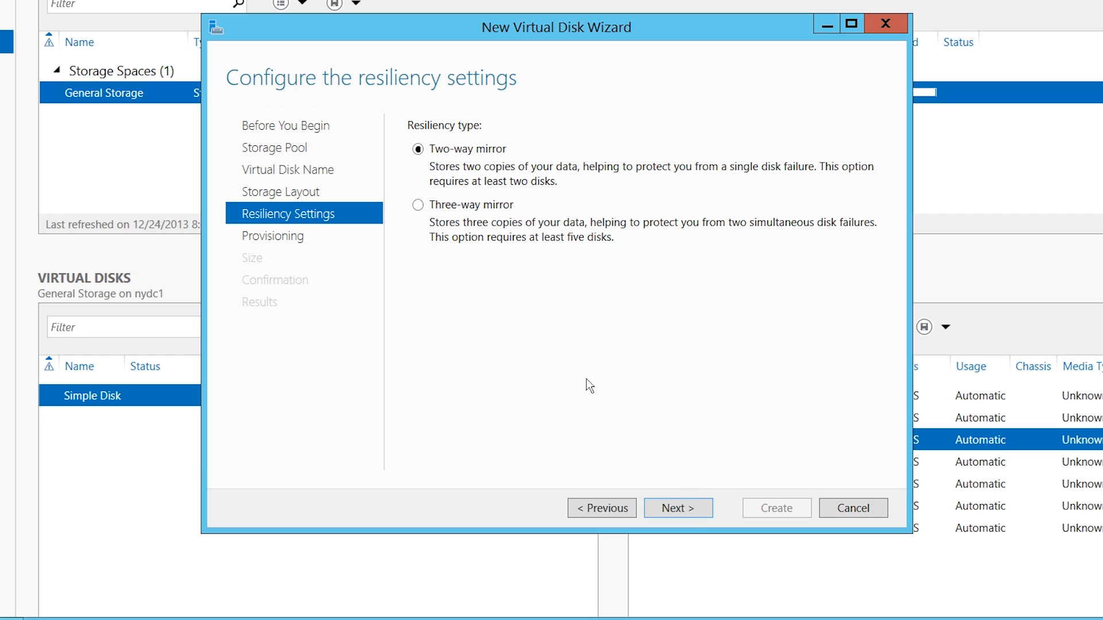
click(432, 222)
click(700, 520)
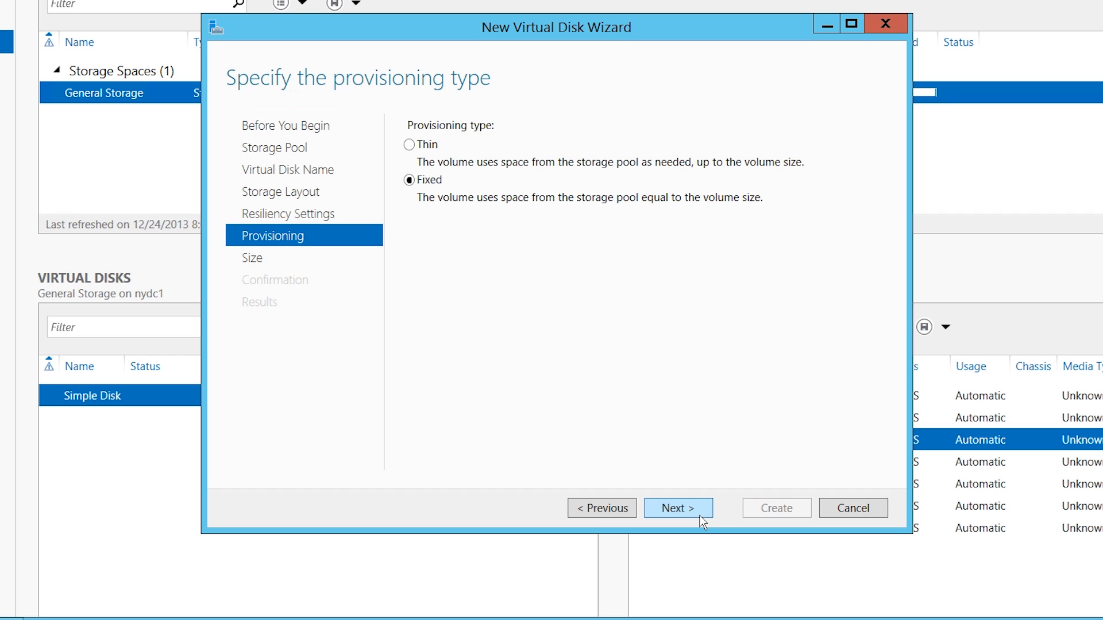
click(416, 156)
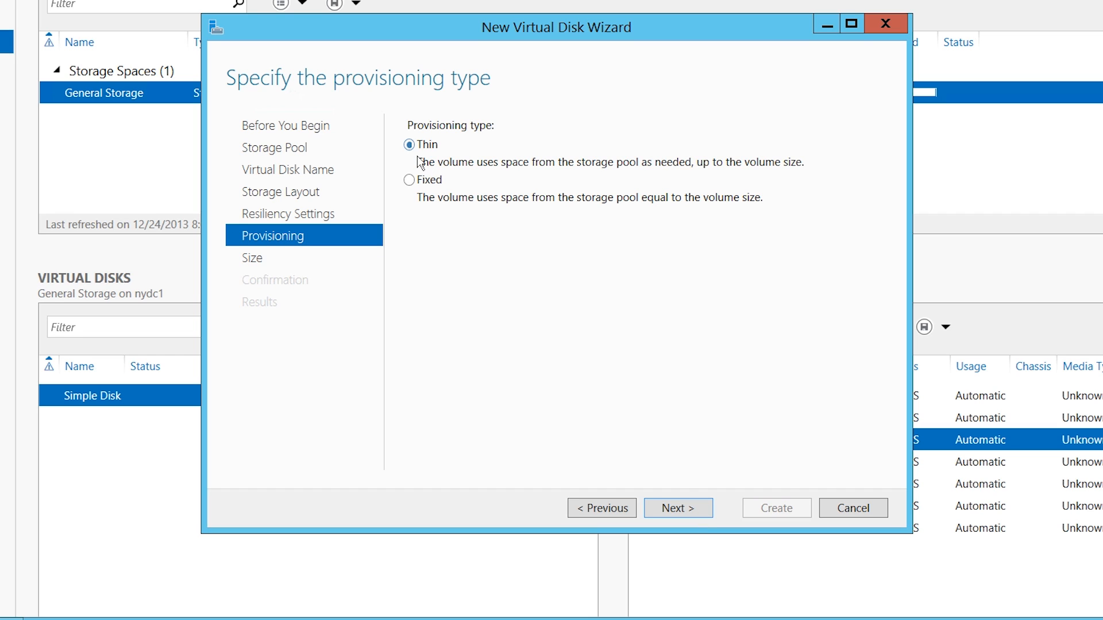
click(704, 511)
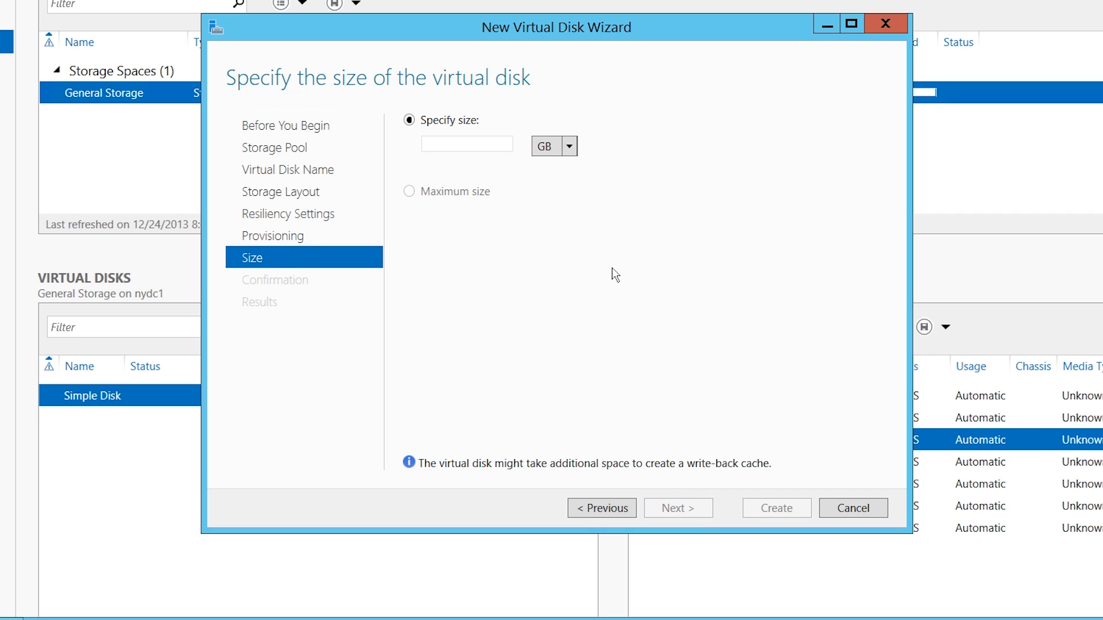
Set the mirrored virtual disk's size to 30 GB and create the disk.
click(489, 145)
text(30)
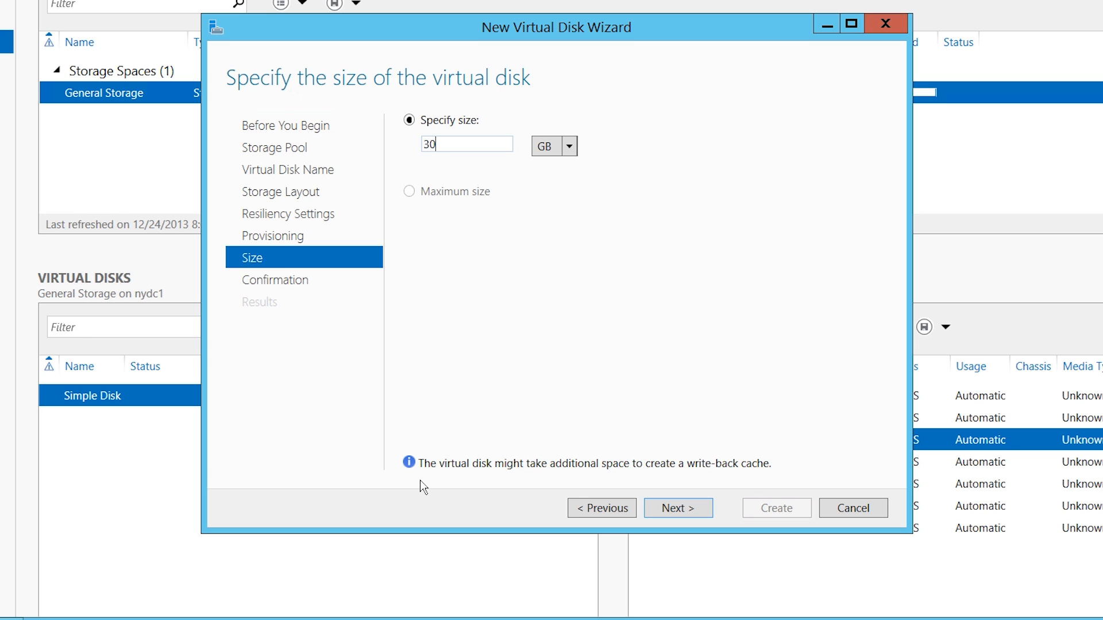
click(703, 515)
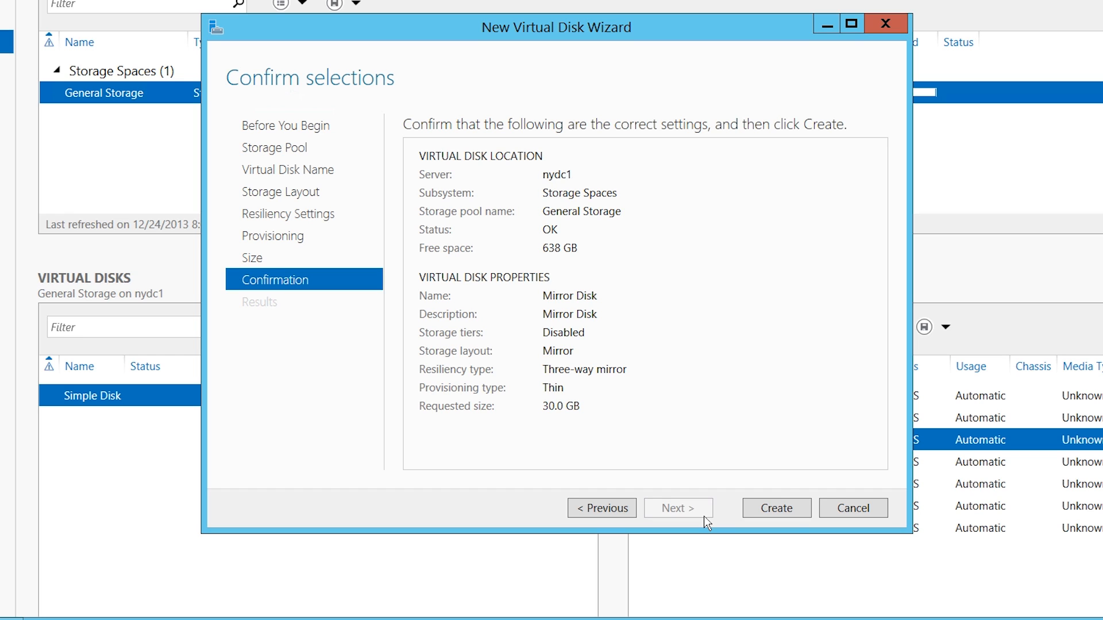
click(807, 513)
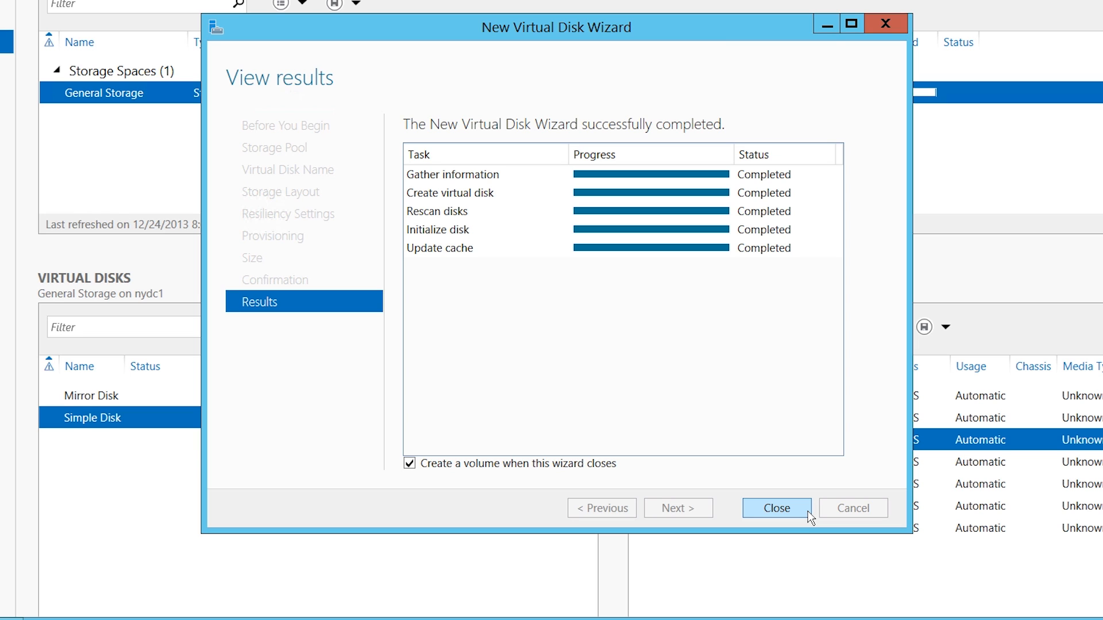
Proceed to a new volume on server nydc1, Disk 9 (Mirror Disk), accepting the 29.9 GB size and drive letter F.
click(808, 513)
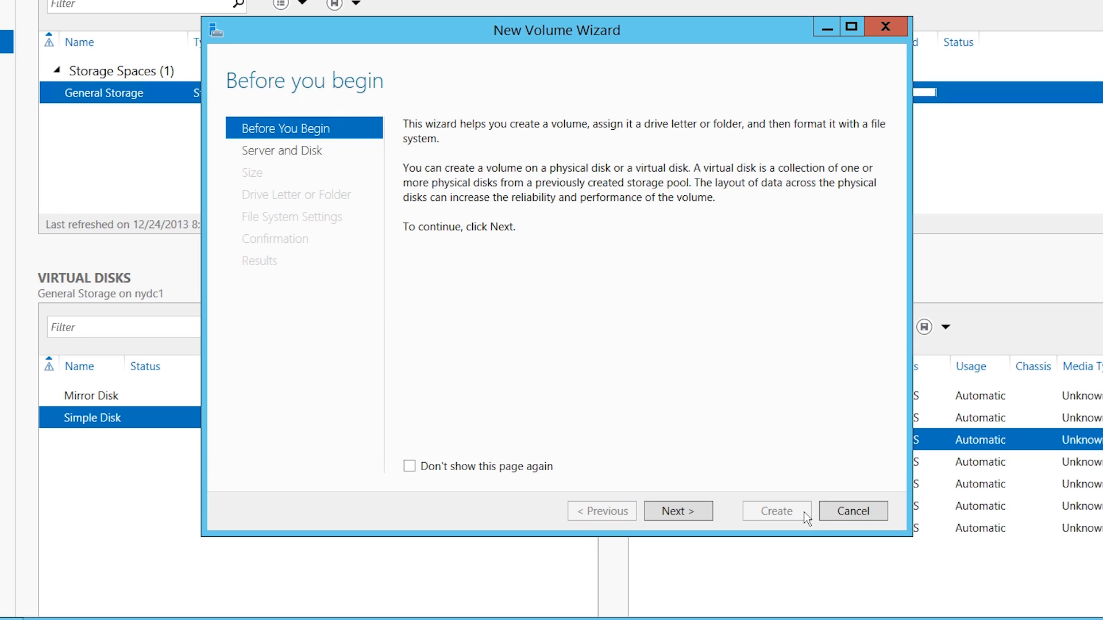
click(691, 516)
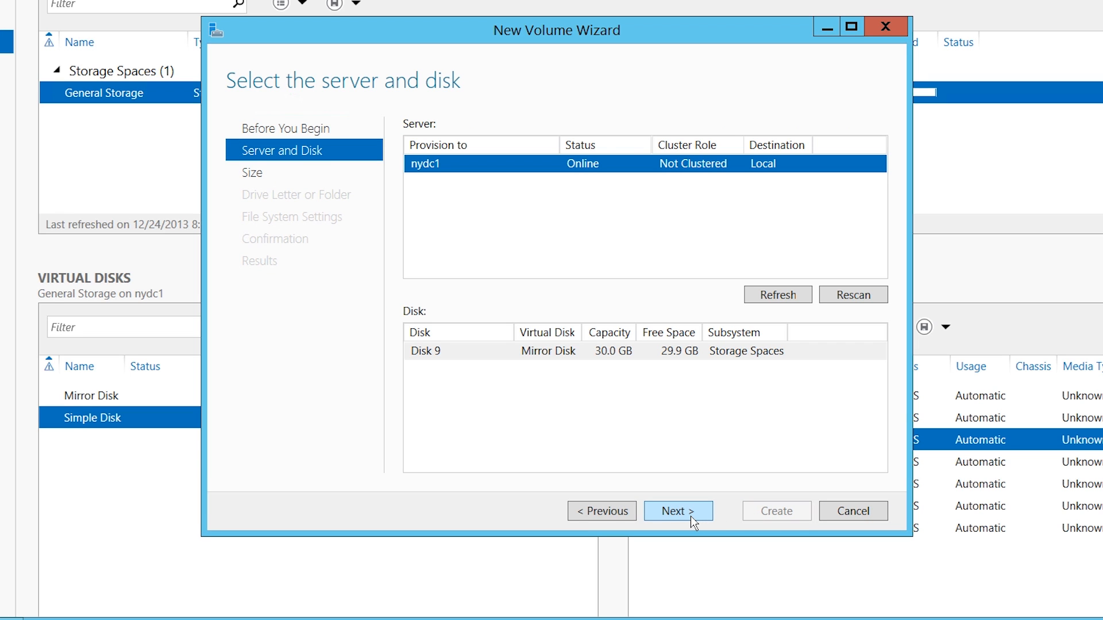
click(691, 515)
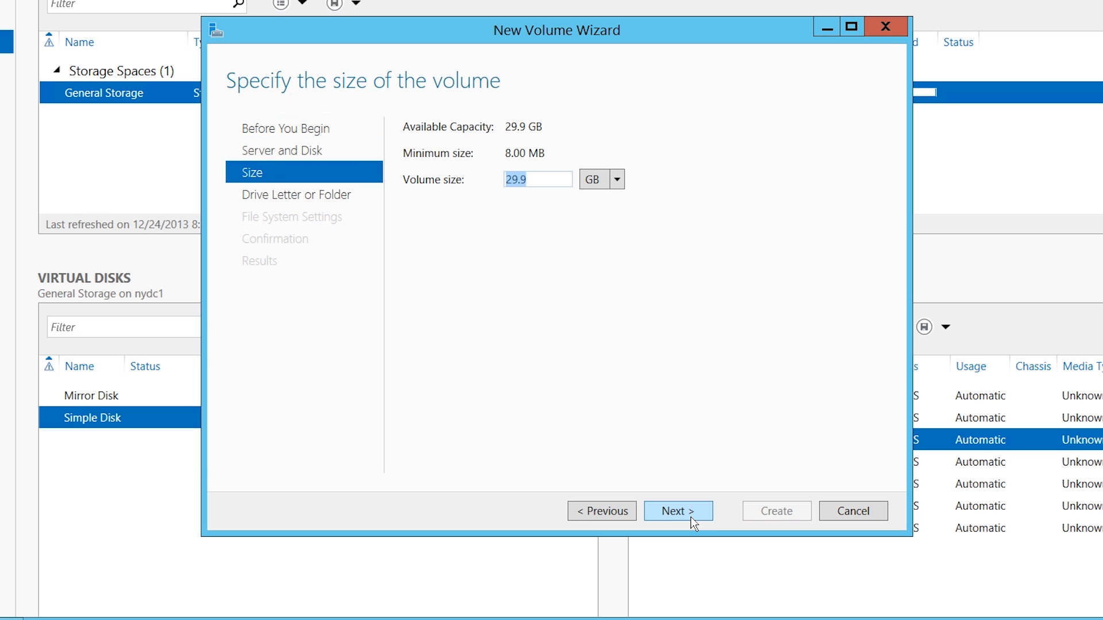
click(691, 516)
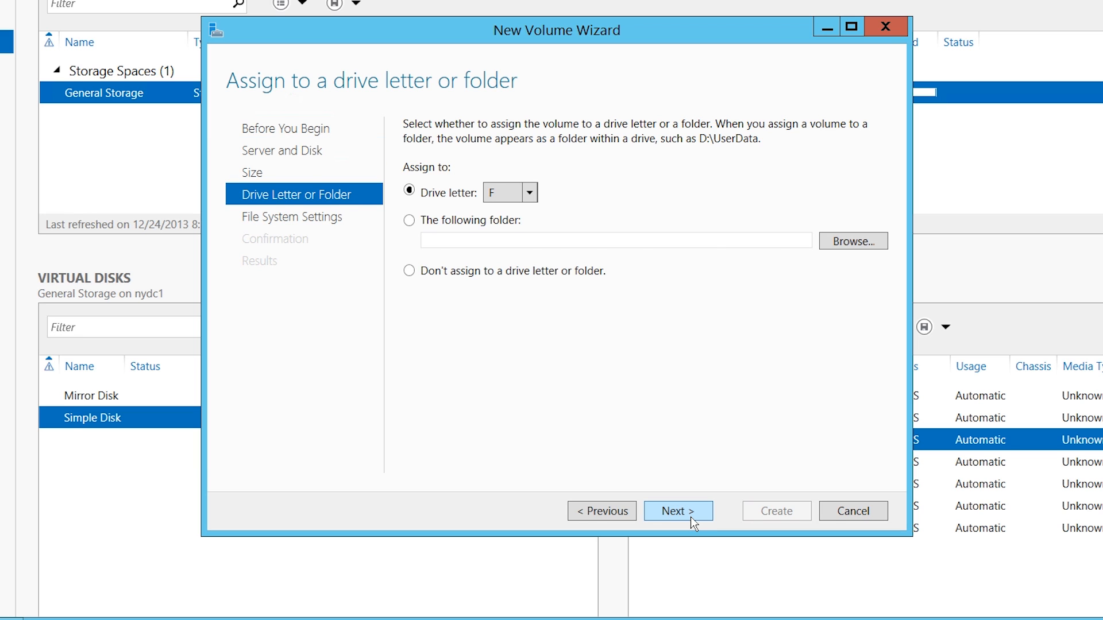
click(690, 516)
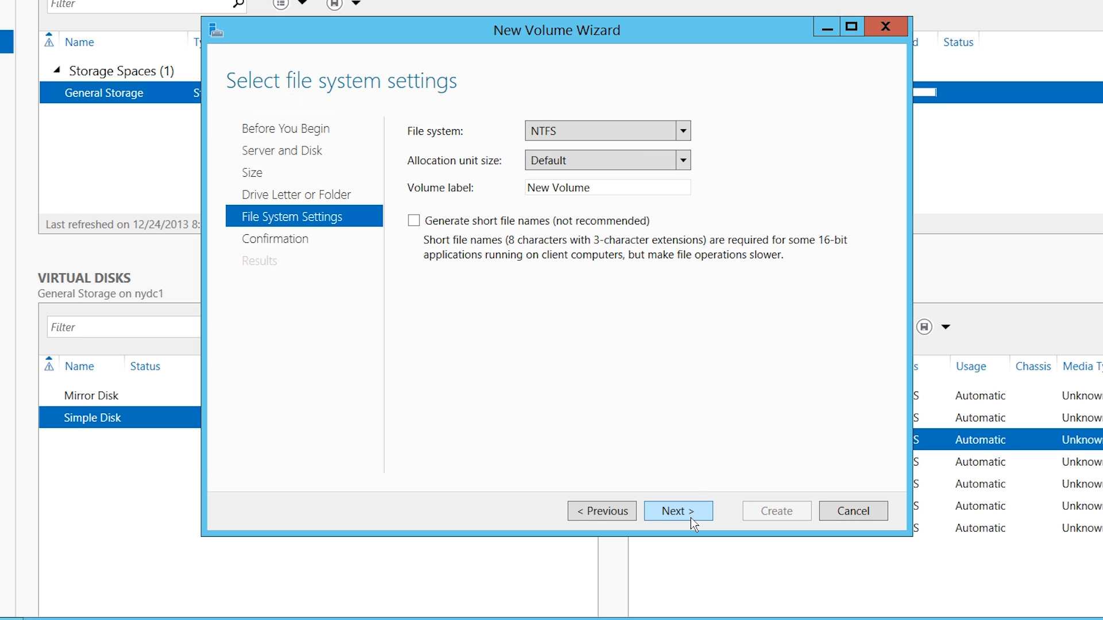
Label the volume "Mirror Disk", choose ReFS as its file system, and create it.
triple_click(553, 189)
text(Mirror Disk)
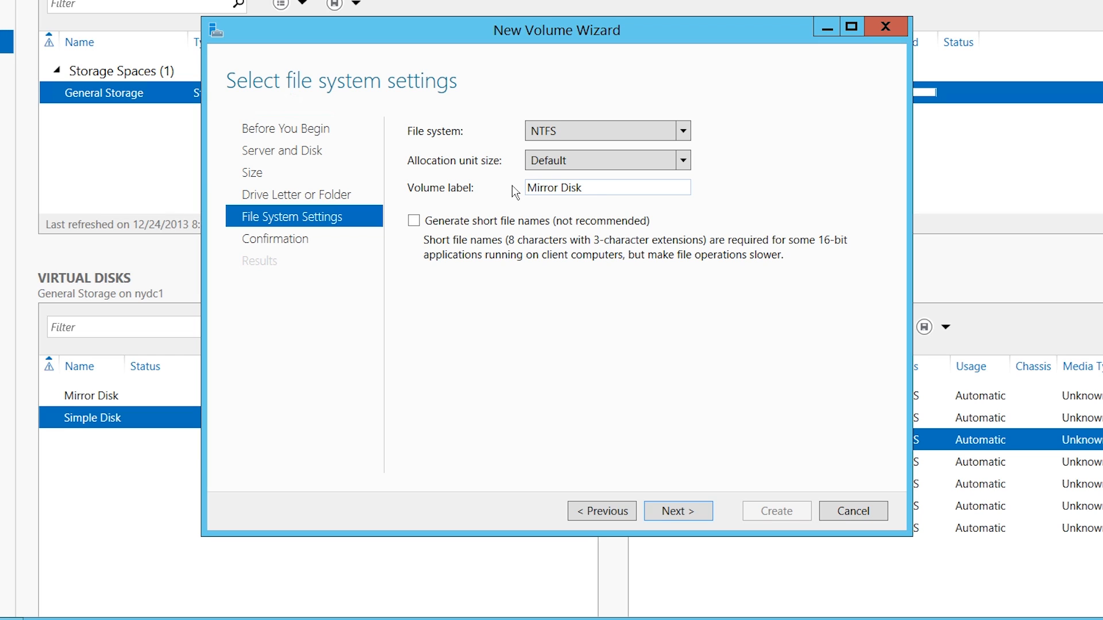
click(643, 139)
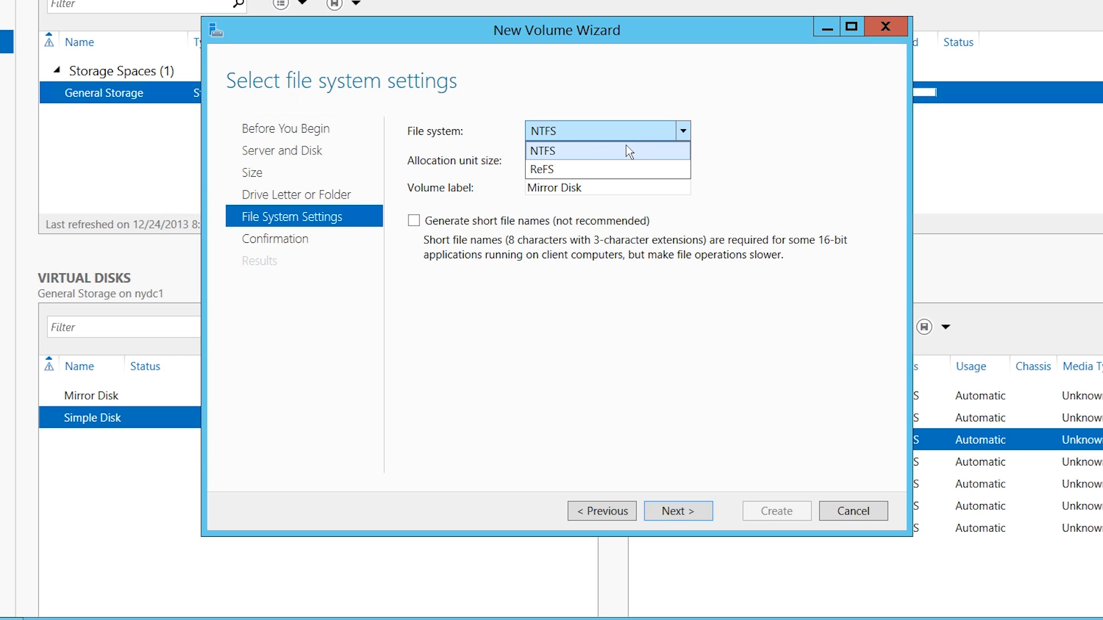
click(657, 176)
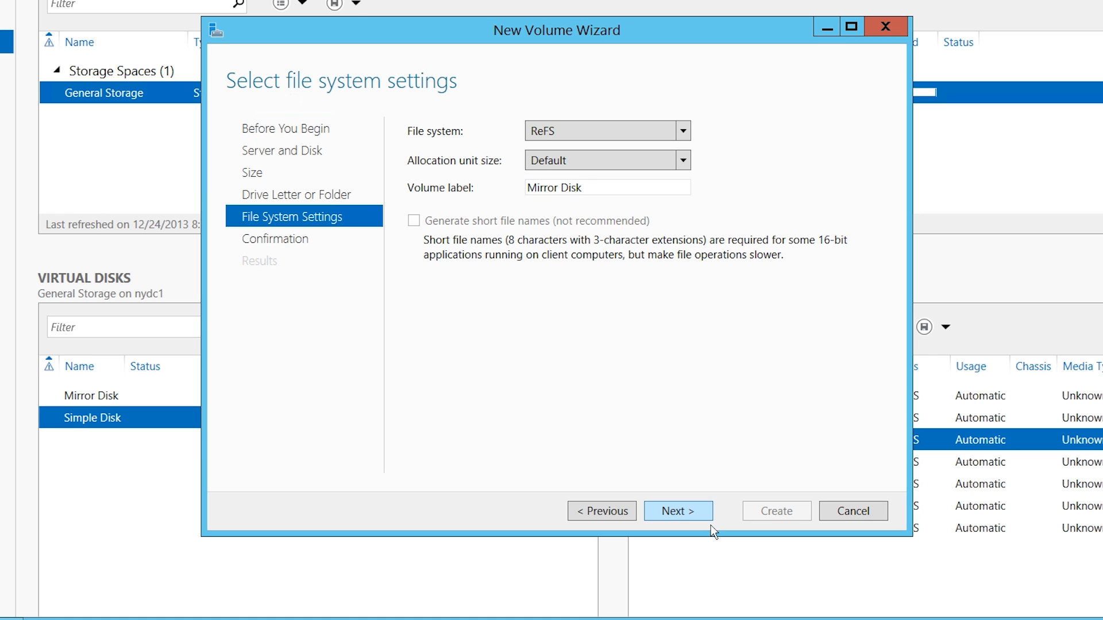
click(711, 525)
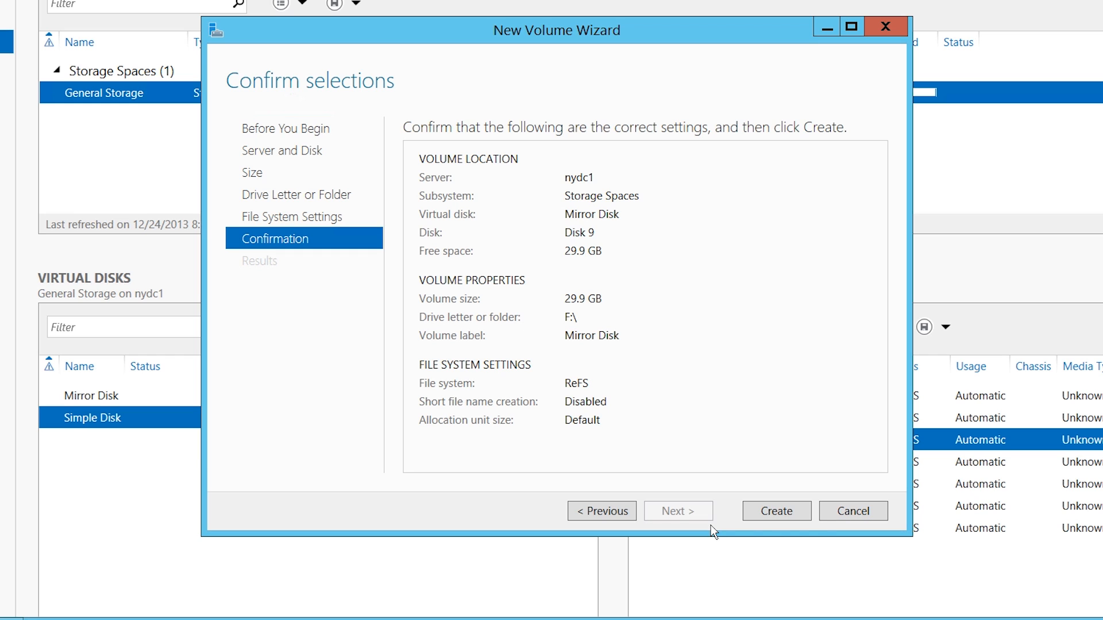
click(811, 520)
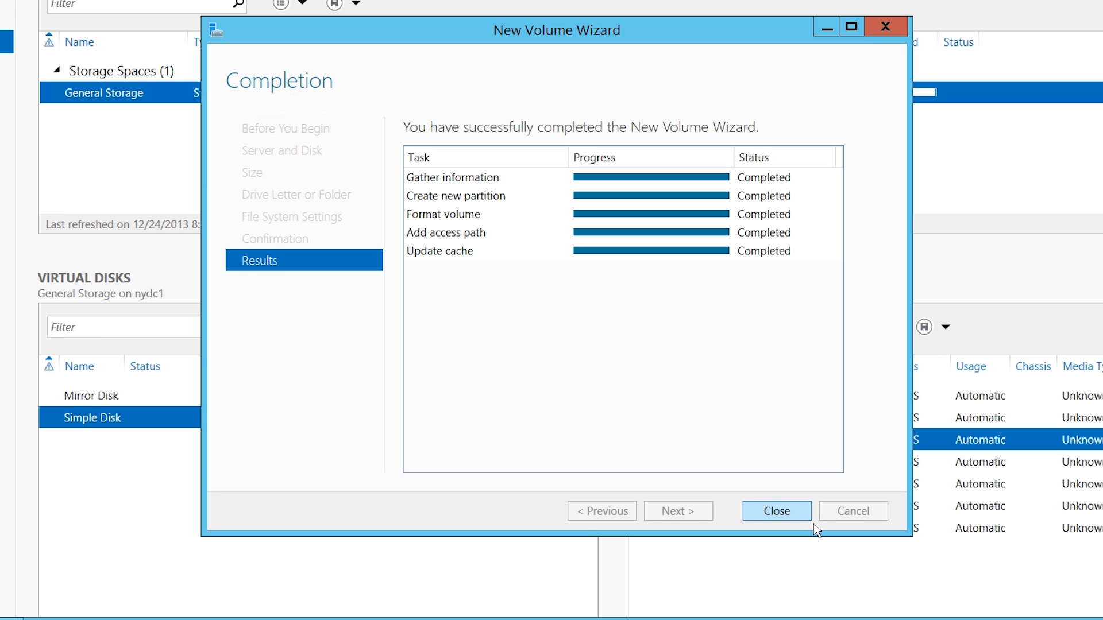
click(807, 517)
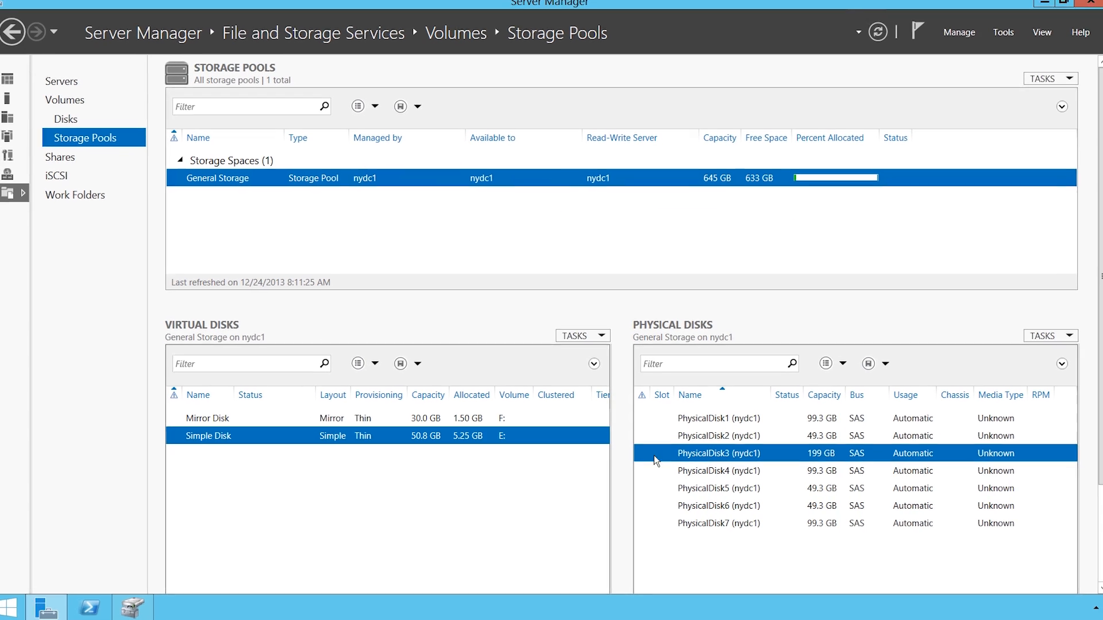
Start a new virtual disk in the General Storage pool on nydc1.
click(582, 336)
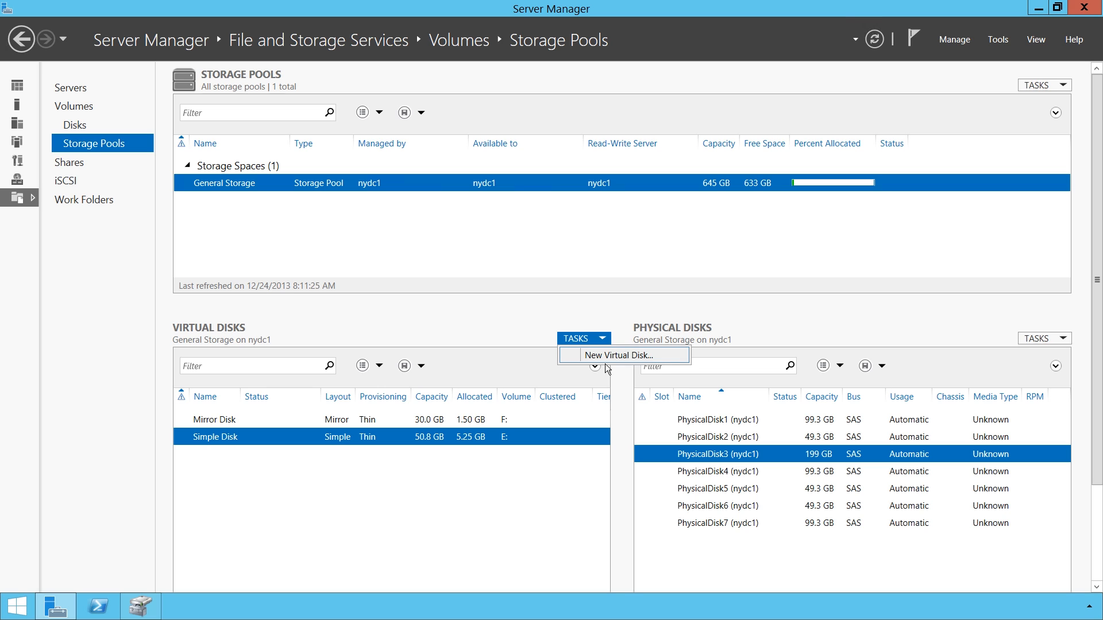
click(662, 360)
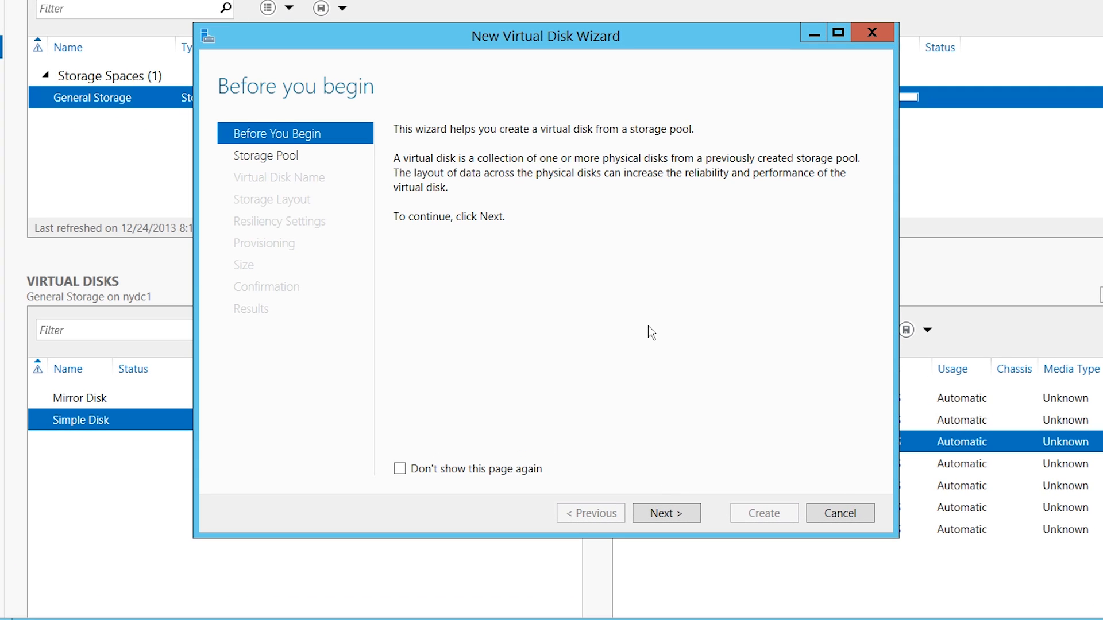
click(692, 519)
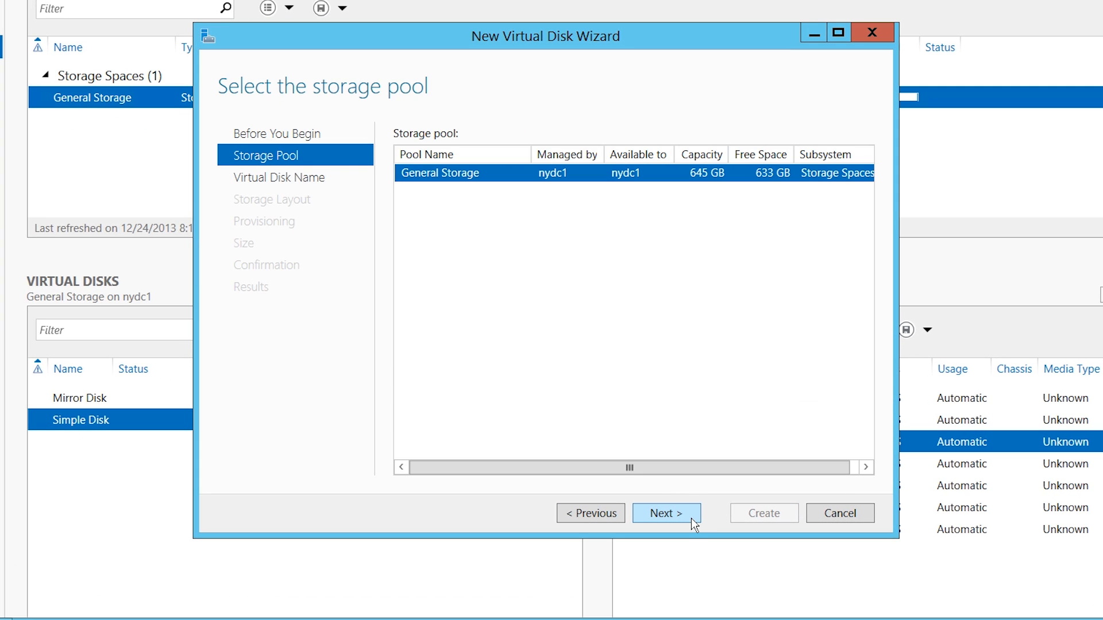
click(694, 522)
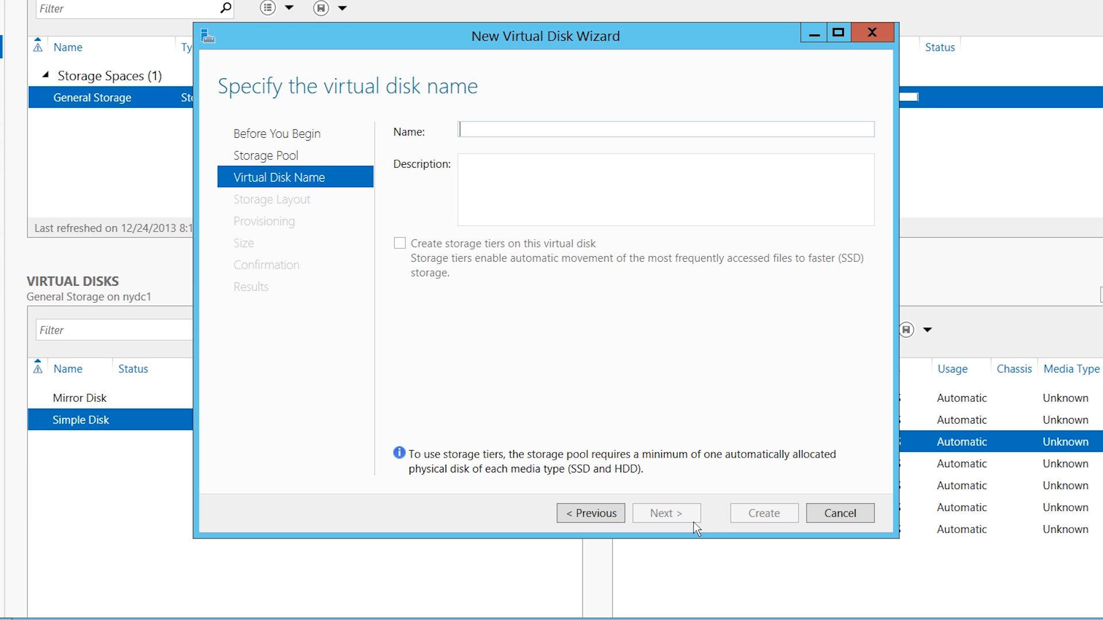
Enter "Strip Disk" as the virtual disk's name and description, and choose the Parity storage layout.
text(Strip Disk)
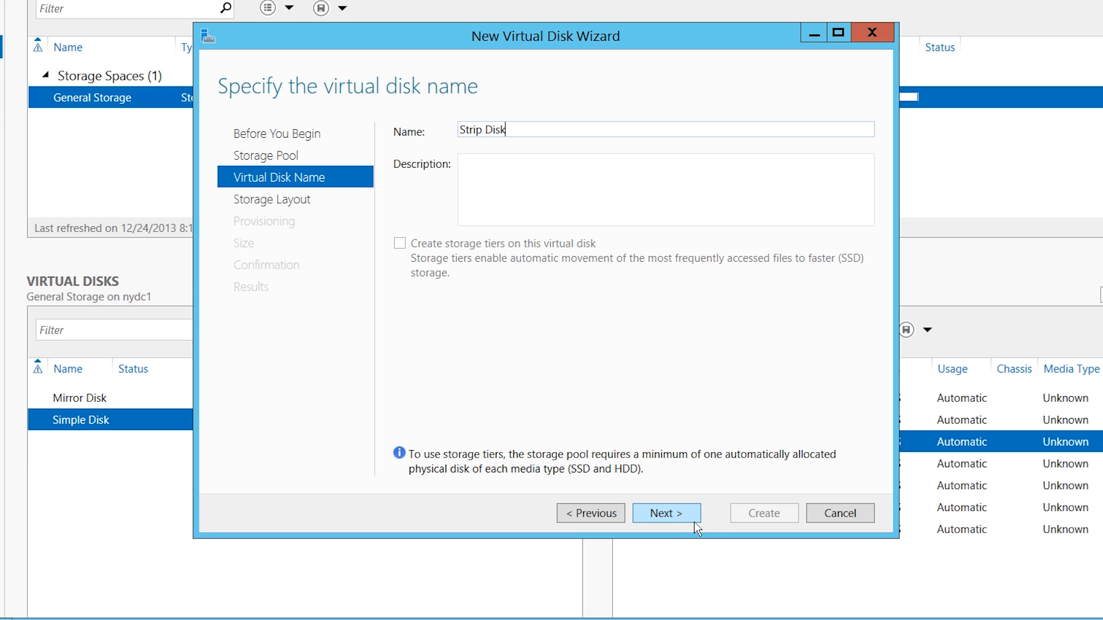
key(ctrl+a)
key(ctrl+c)
key(Tab)
key(ctrl+v)
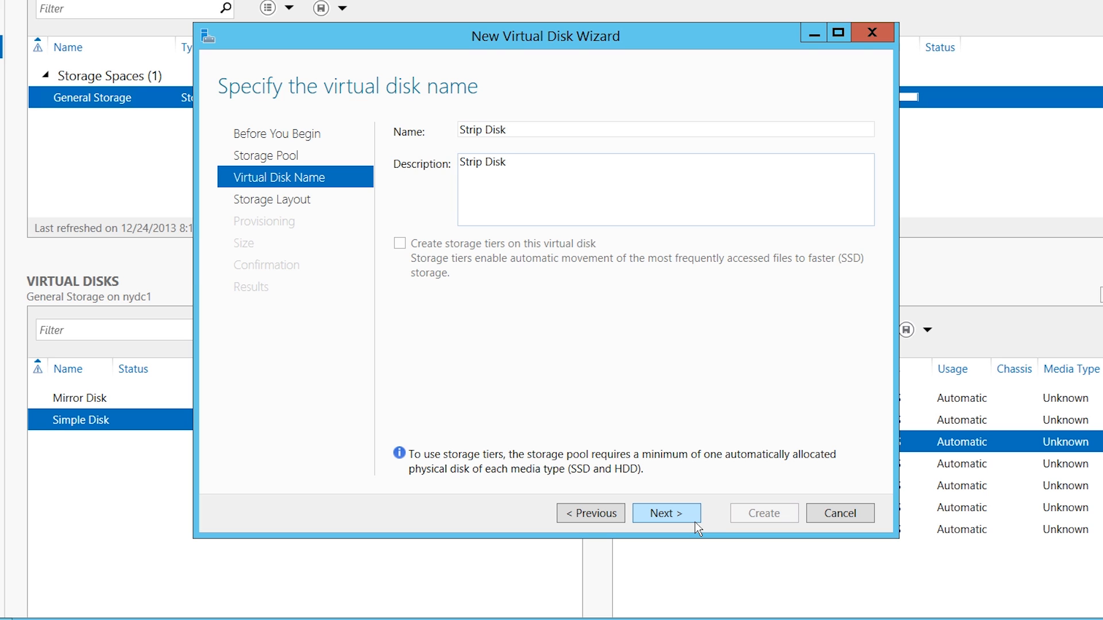
click(694, 520)
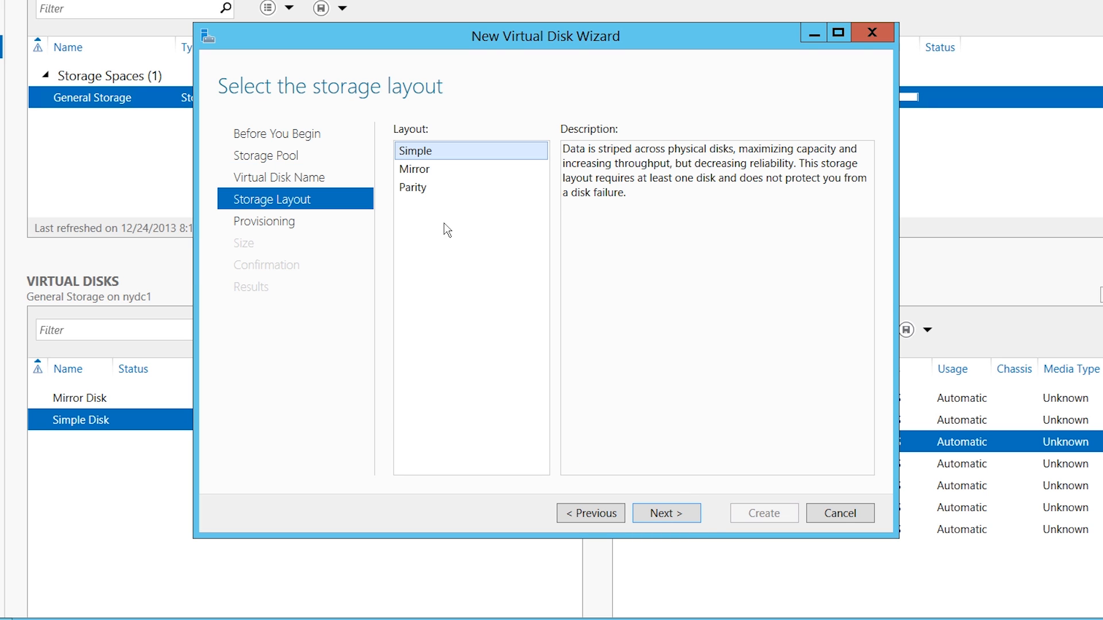
click(425, 188)
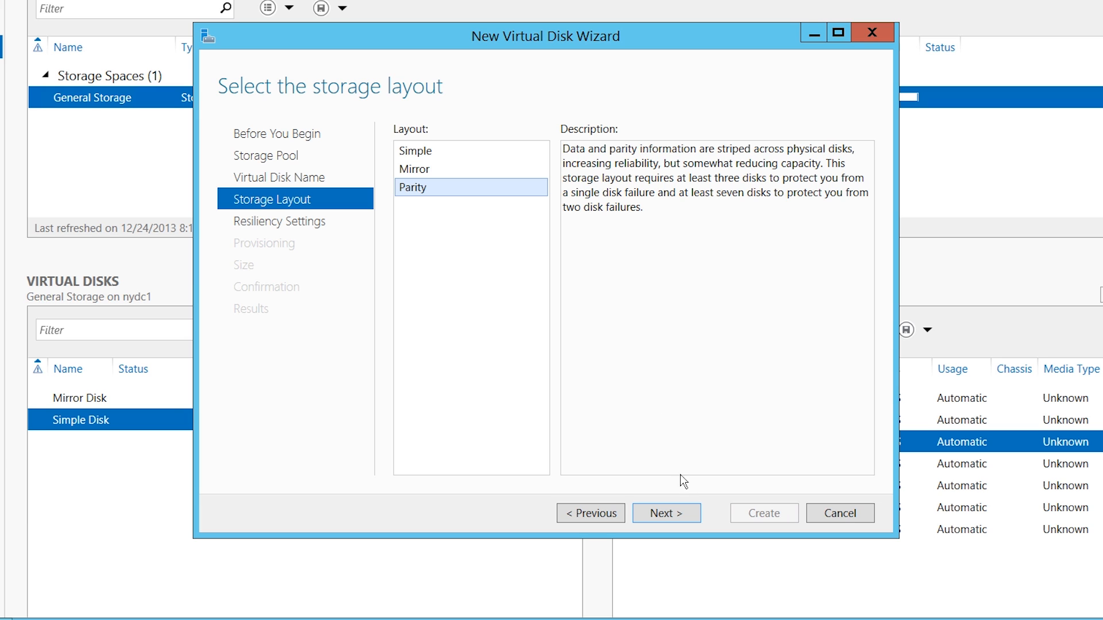
click(695, 515)
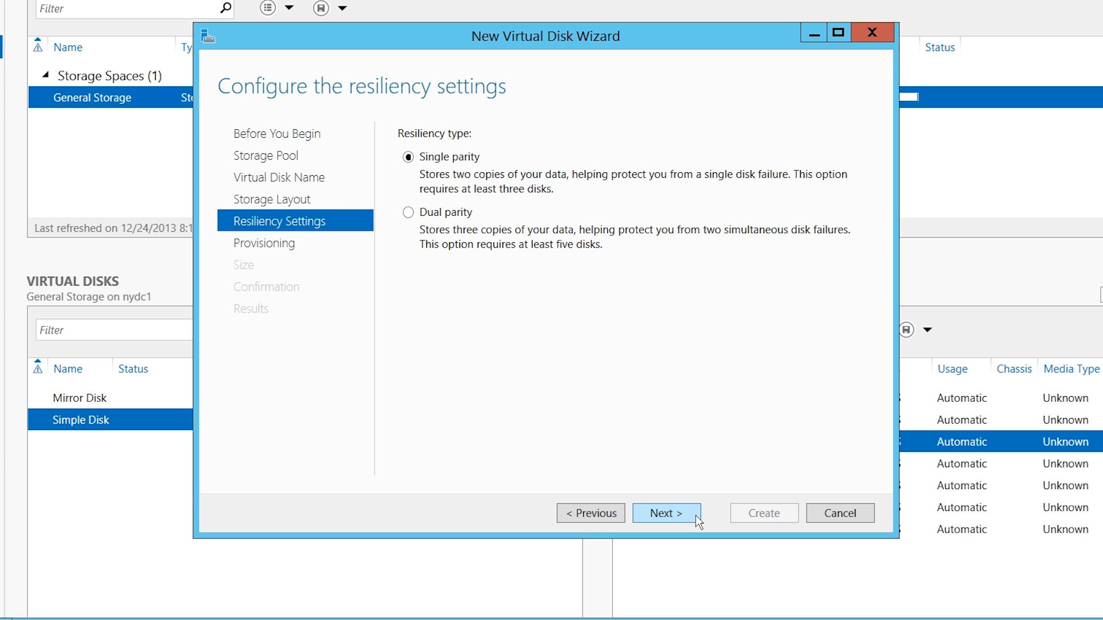
click(696, 515)
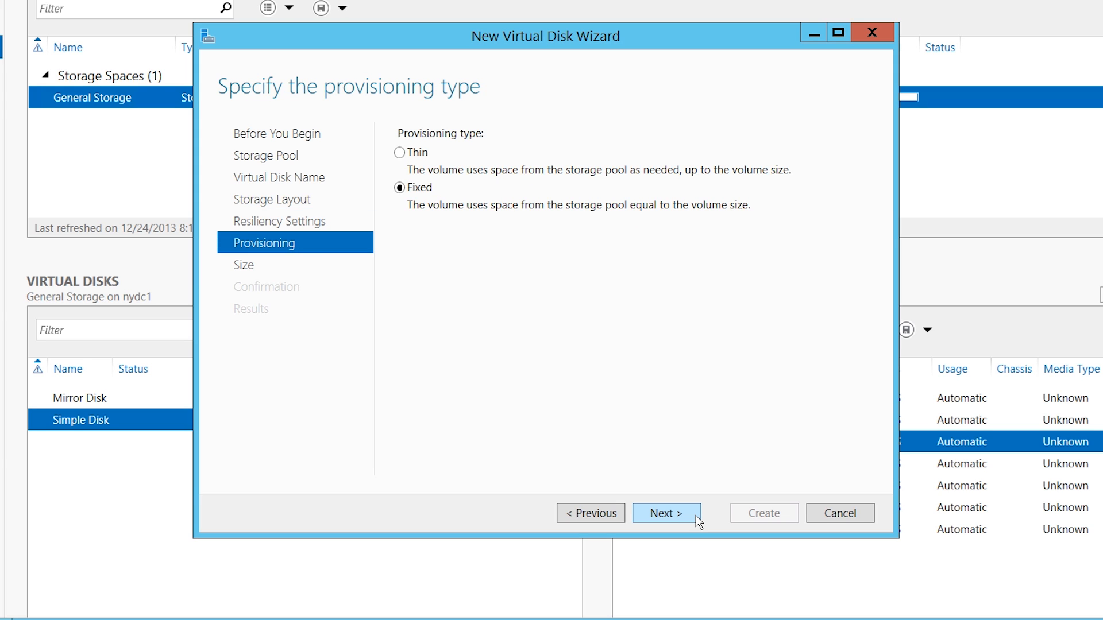
click(401, 153)
click(618, 520)
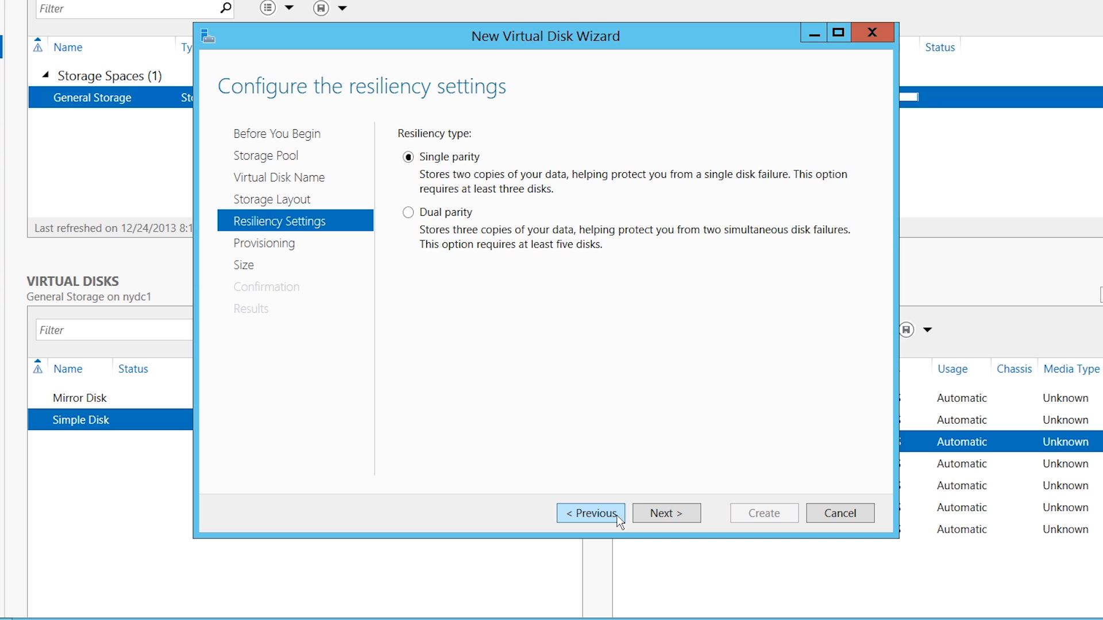
Choose Dual parity as the resiliency type and accept Fixed provisioning for the virtual disk.
click(422, 232)
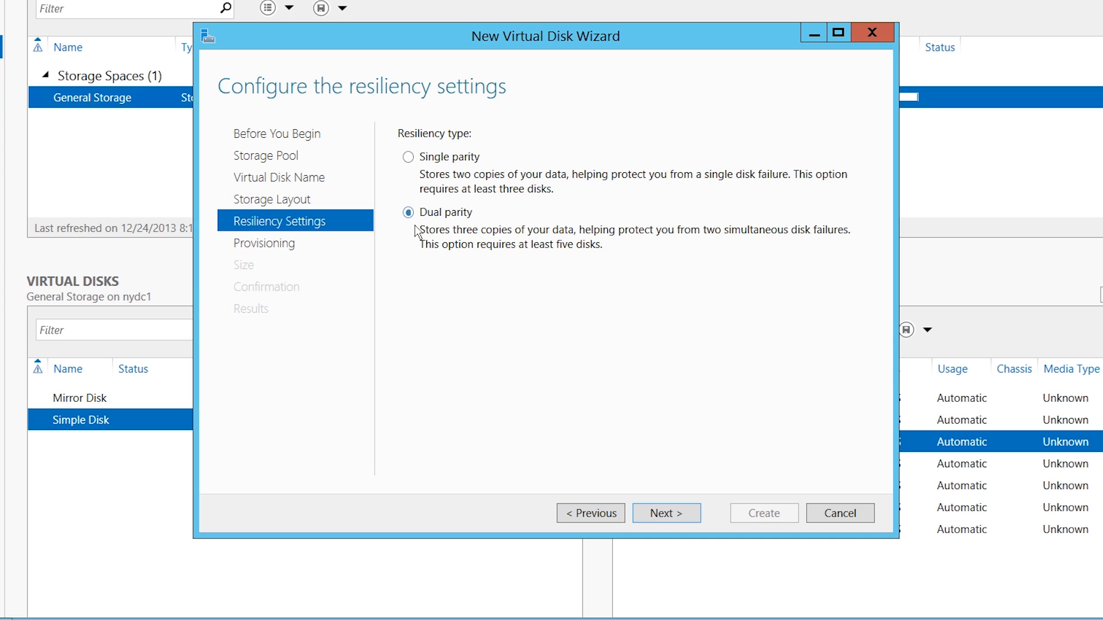
click(700, 522)
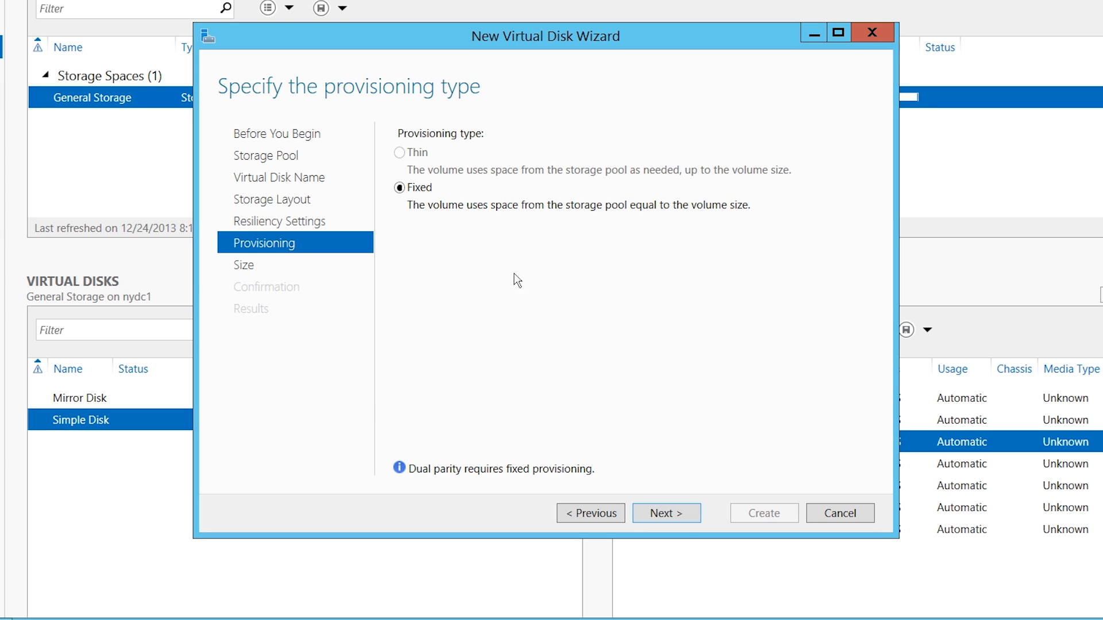
click(684, 522)
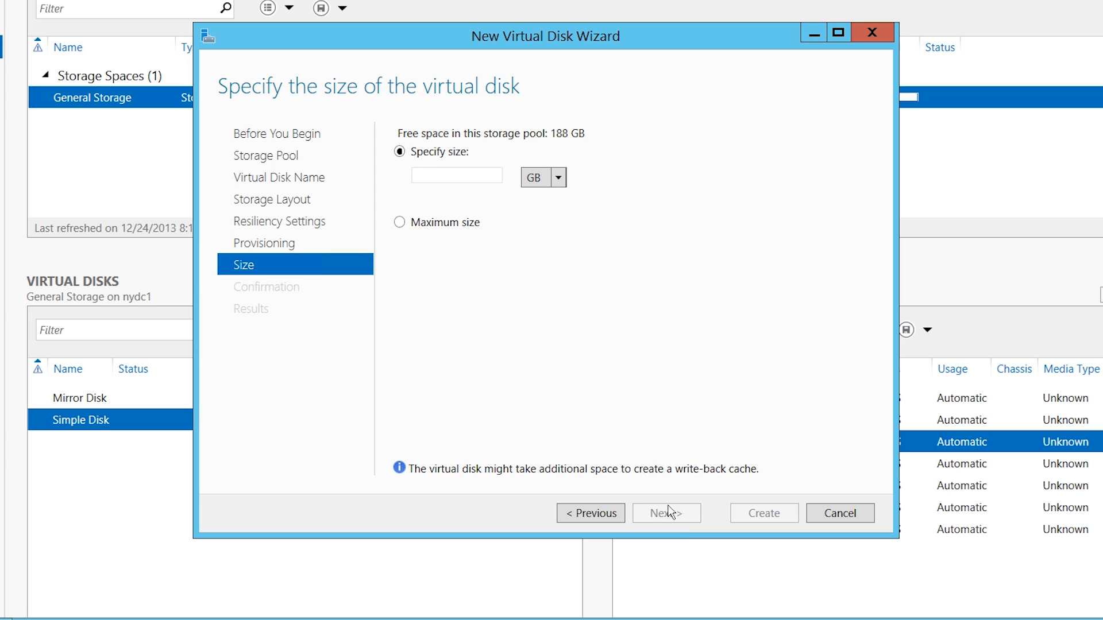
Create the parity virtual disk with a size of 20 GB, without starting a new volume when the wizard closes.
click(453, 182)
text(20)
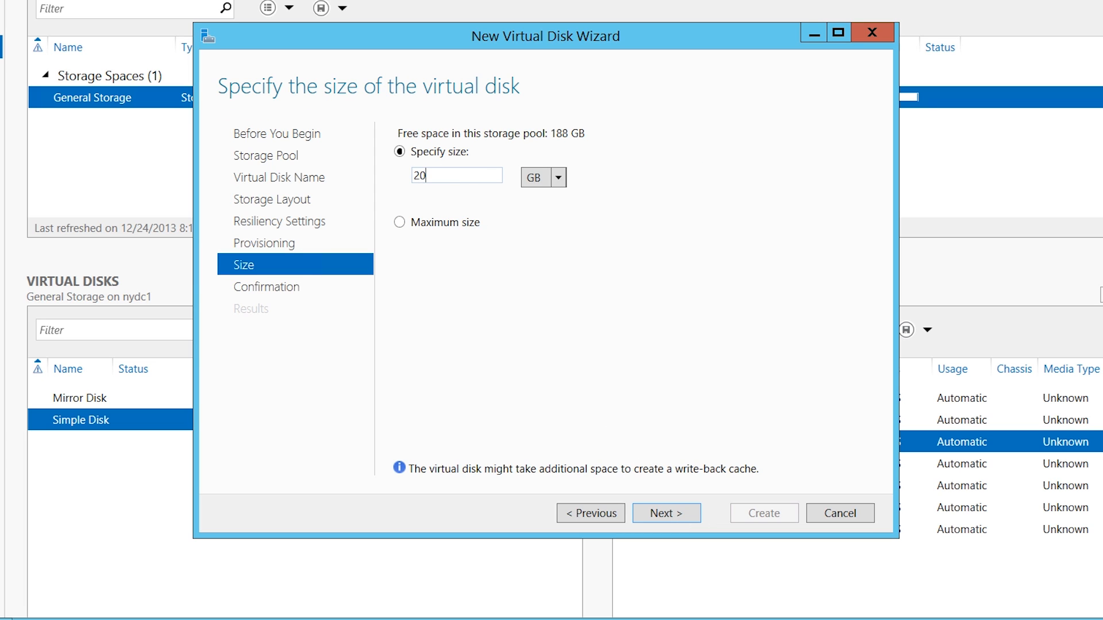
click(686, 523)
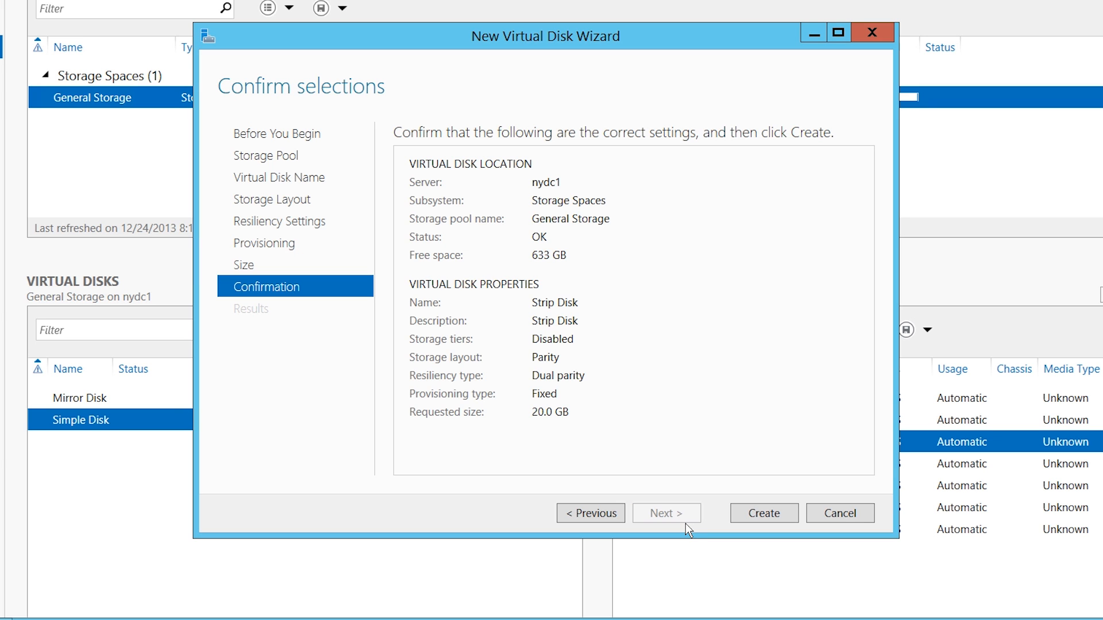
click(775, 522)
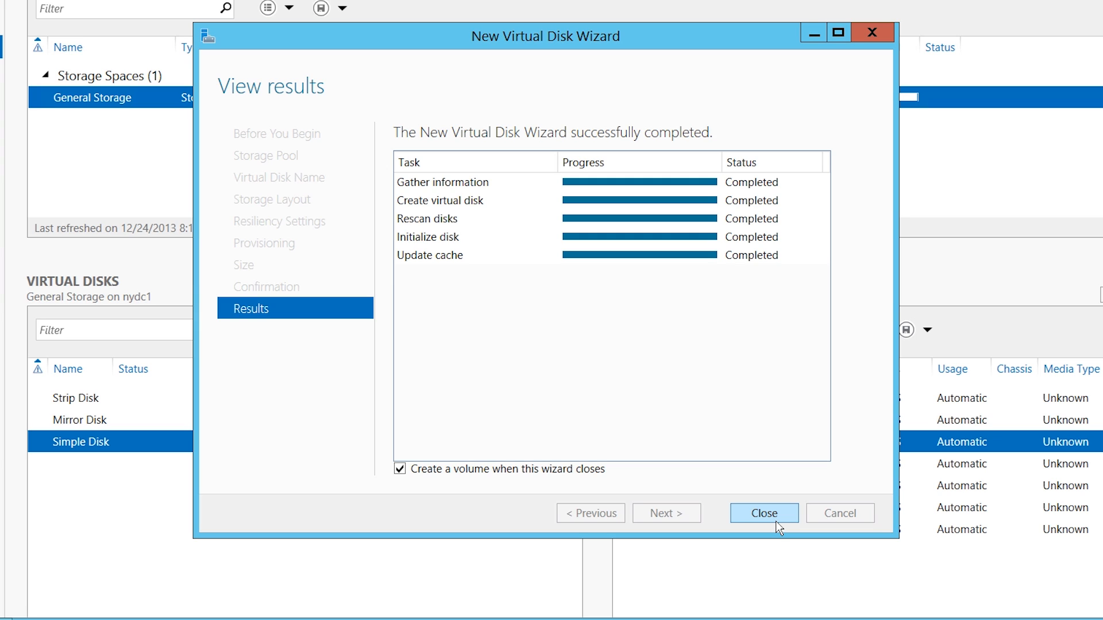
click(408, 474)
click(790, 517)
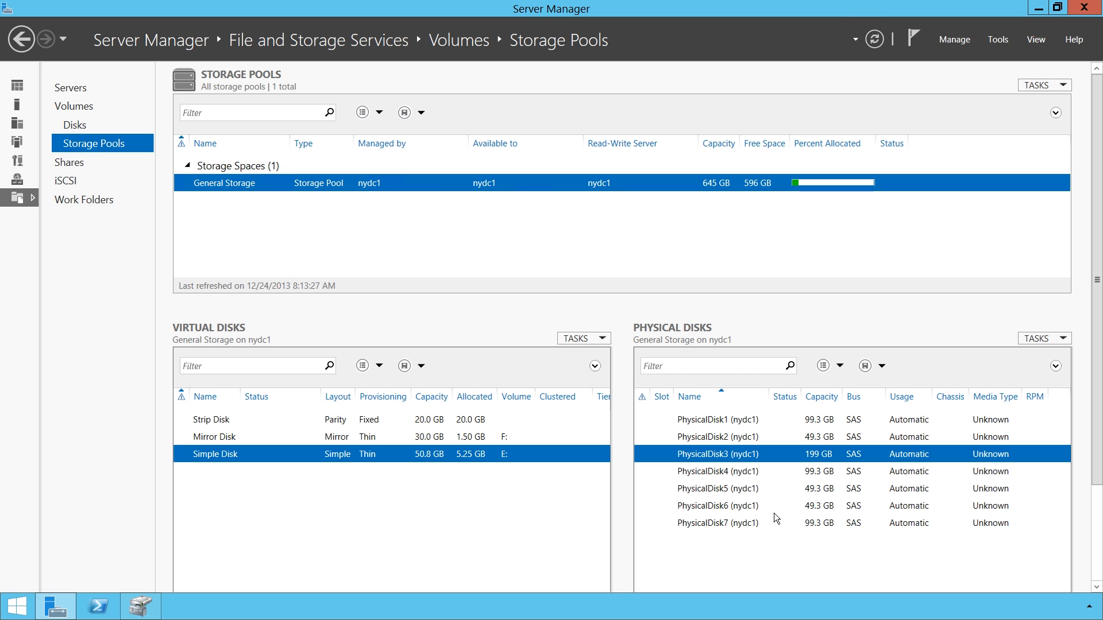
Review the General Storage pool's general properties and health status, then close its properties.
right_click(343, 191)
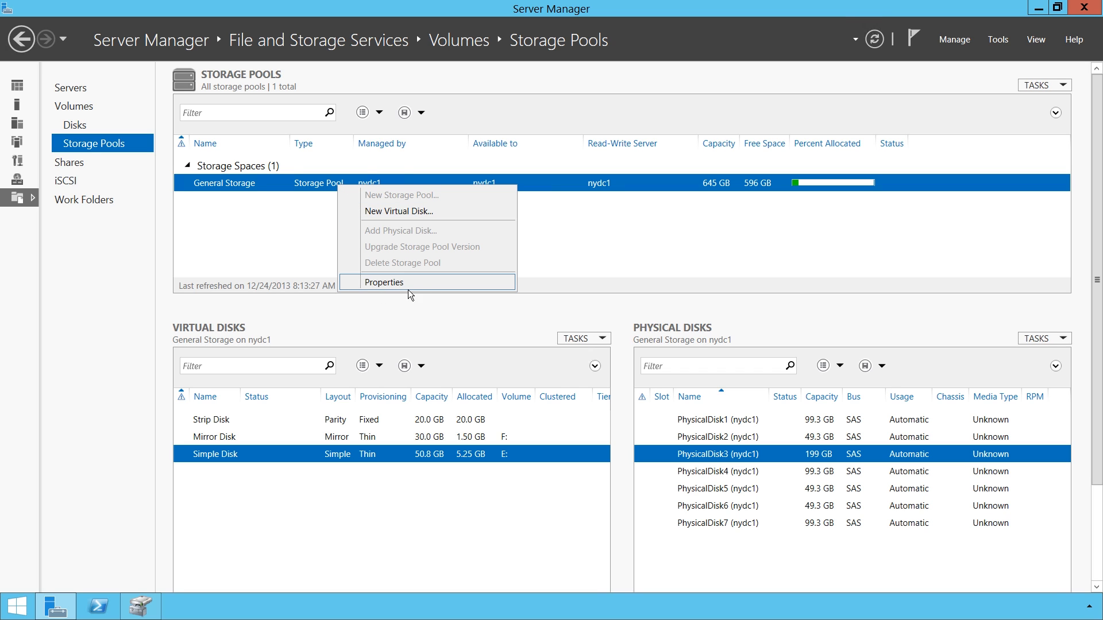
click(357, 286)
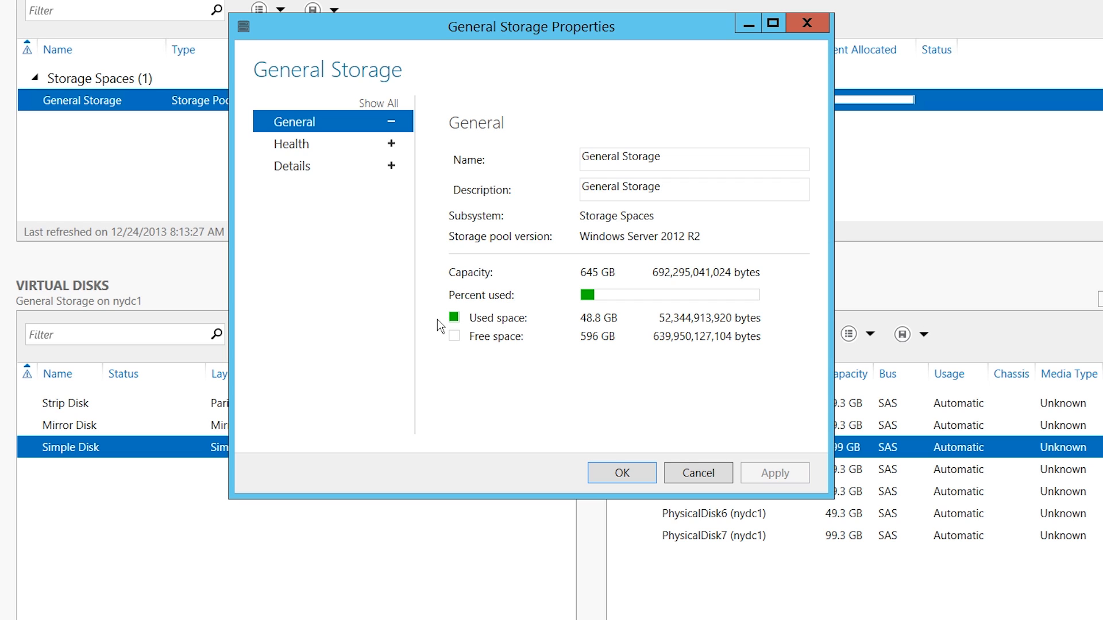
click(285, 152)
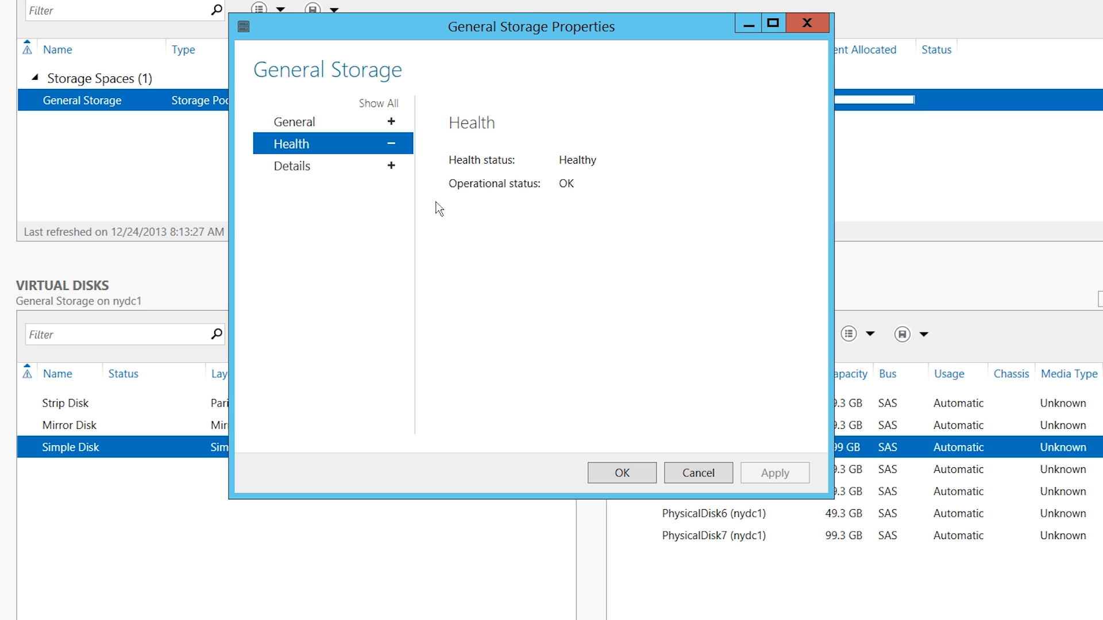
click(623, 479)
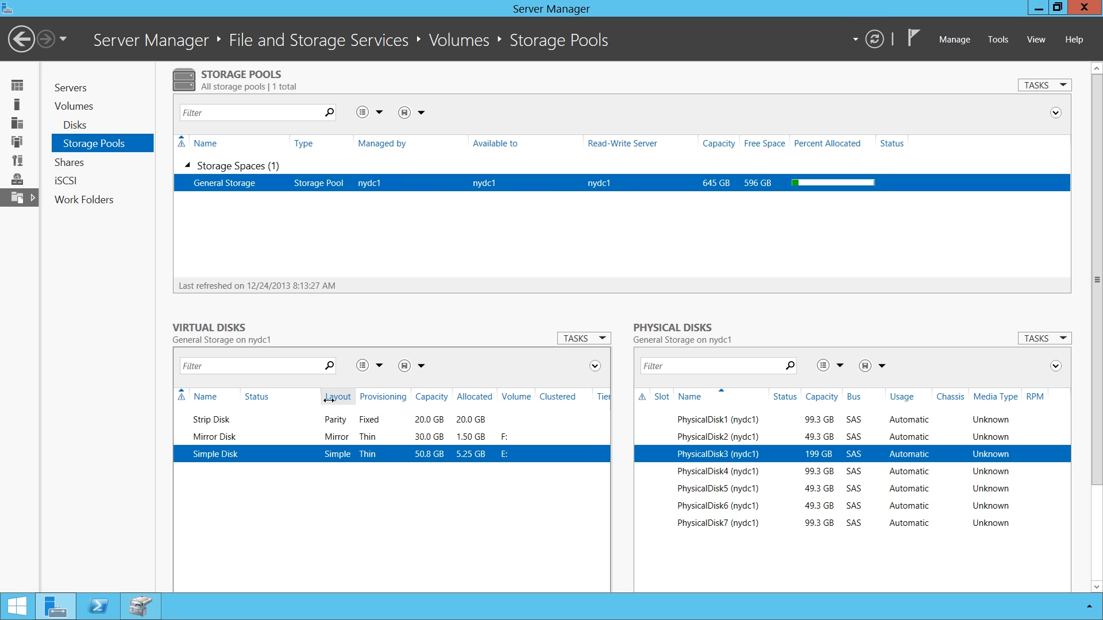
Adjust the virtual disk list's column widths, sort it by Write-Back Cache, and expand its filter criteria.
drag(322, 400, 278, 400)
mouse_move(550, 402)
mouse_down()
mouse_move(535, 401)
mouse_move(564, 401)
mouse_up()
click(592, 401)
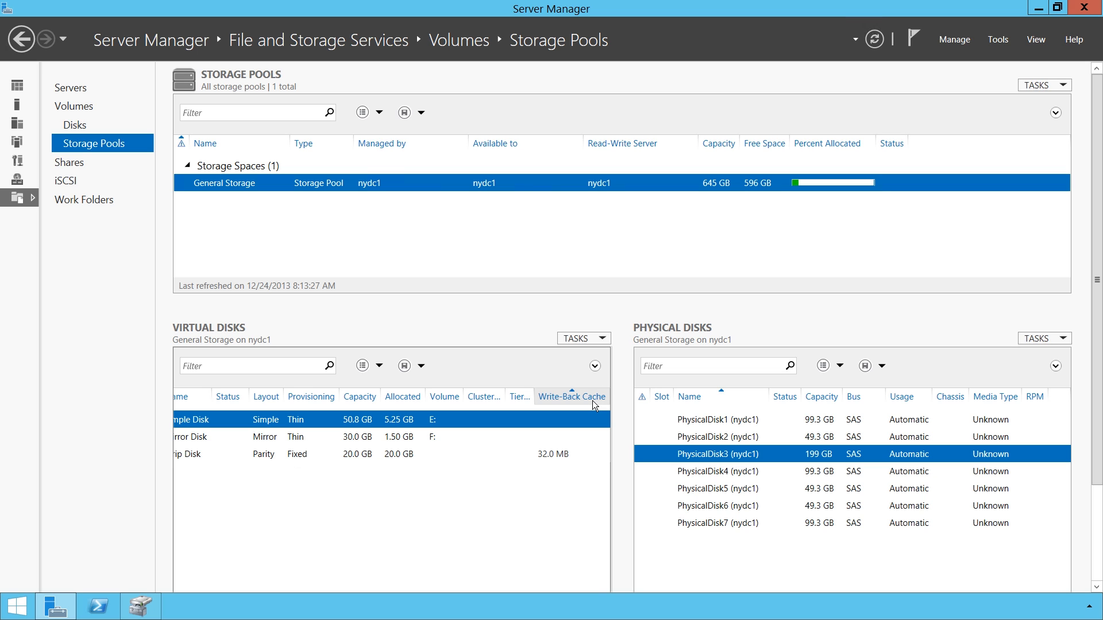
click(595, 366)
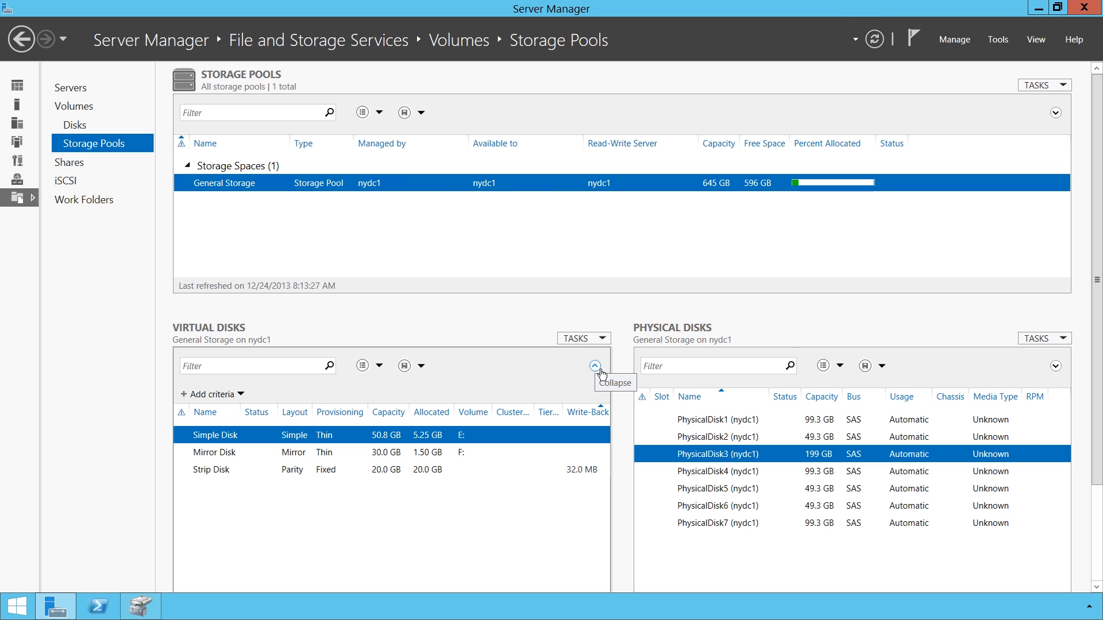
Try to remove PhysicalDisk4 from the General Storage pool.
click(694, 421)
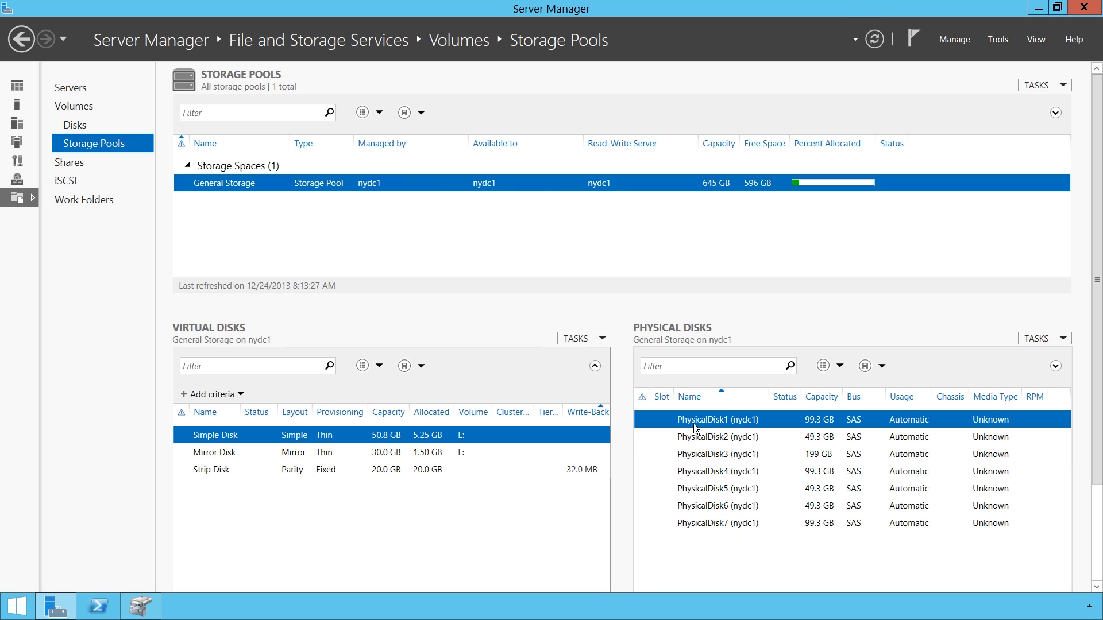
click(691, 531)
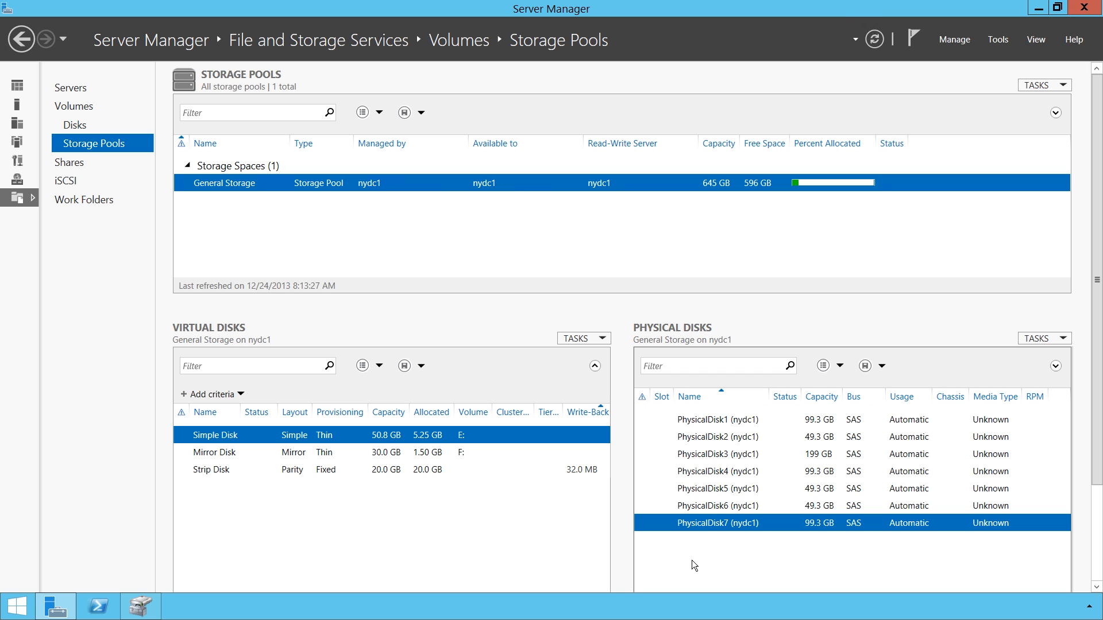
right_click(723, 473)
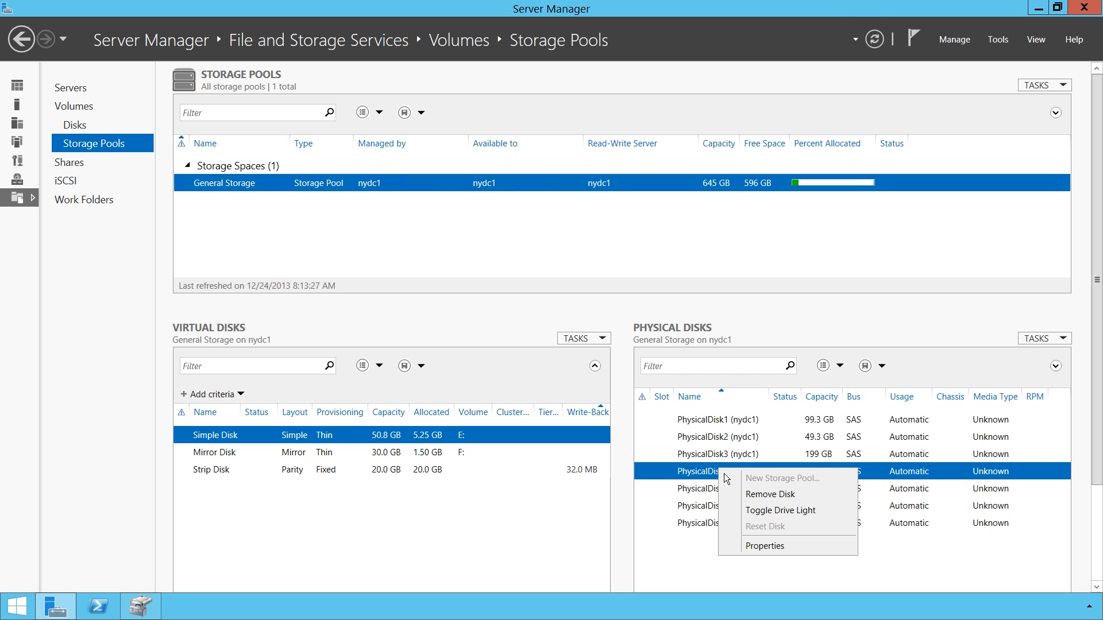
click(848, 498)
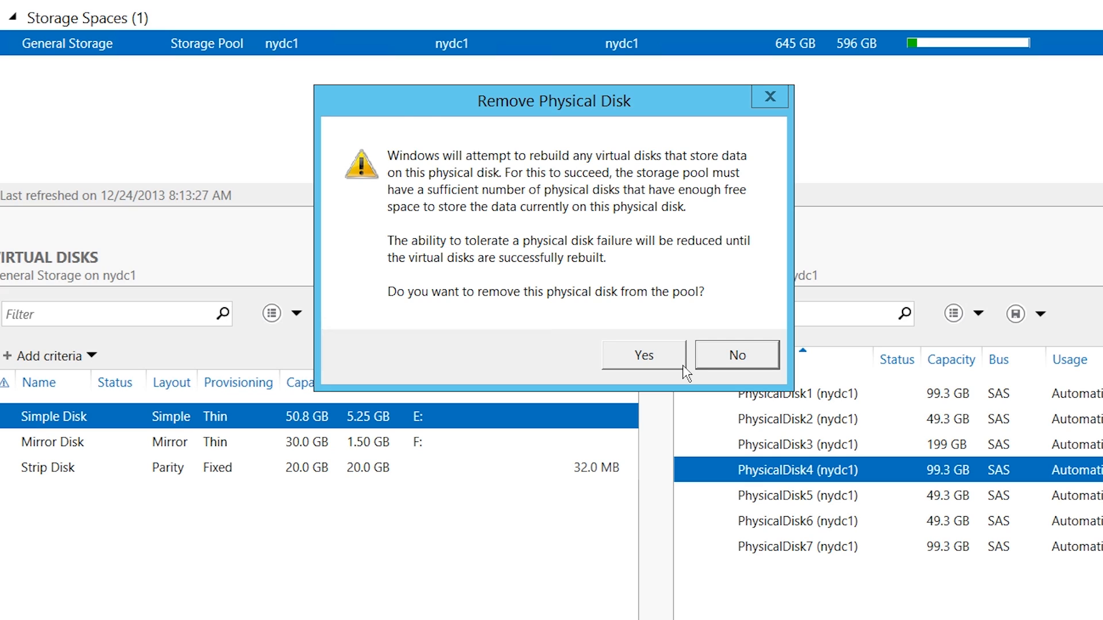
click(682, 363)
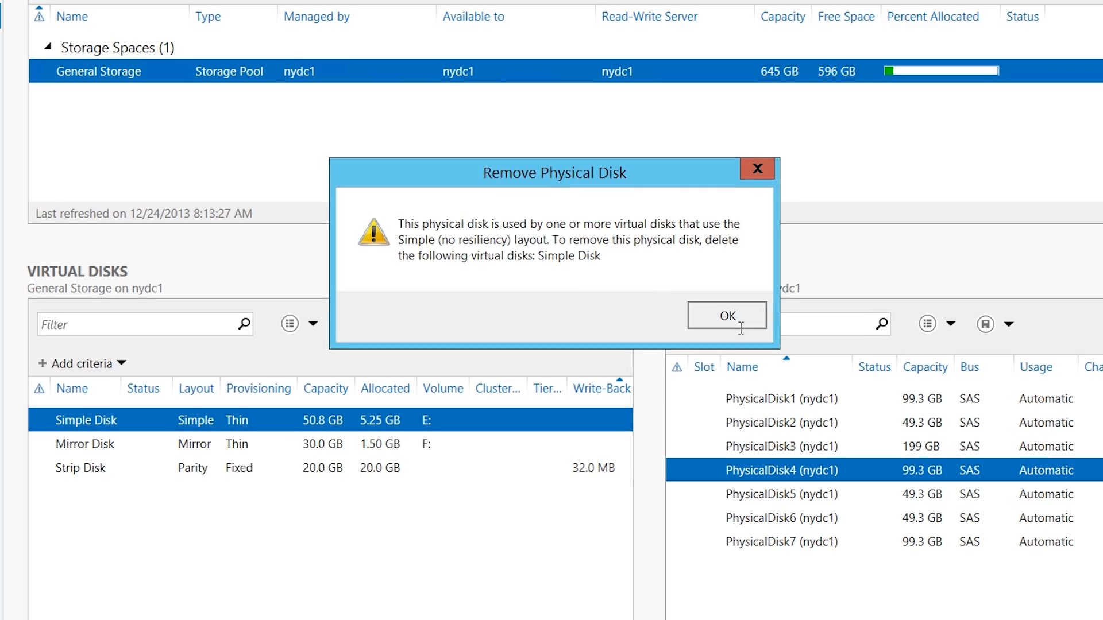
click(732, 304)
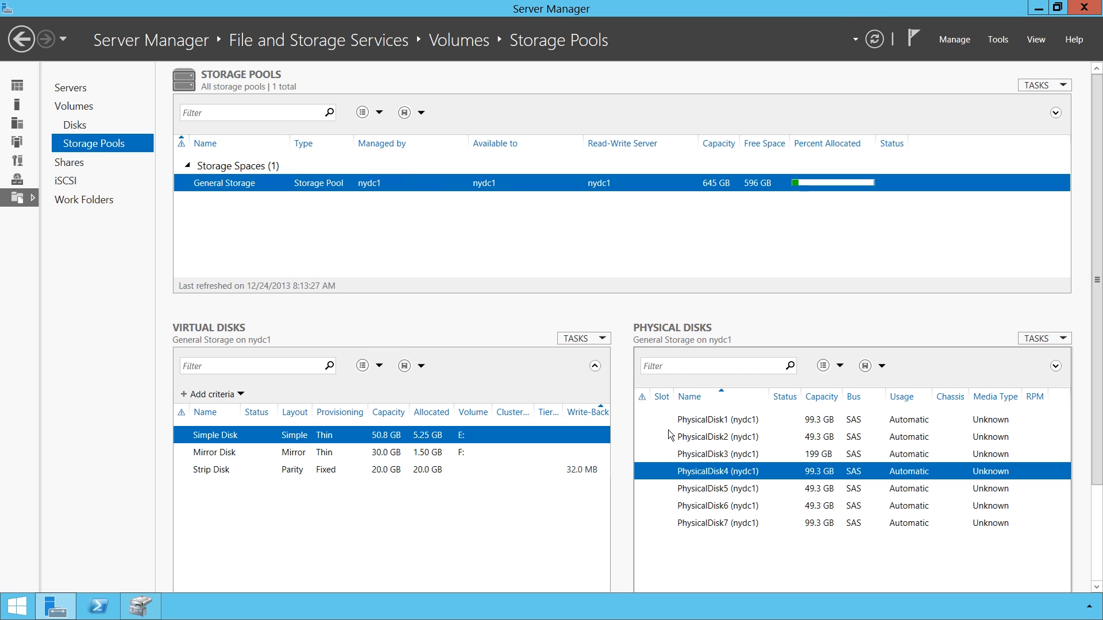
Try to delete the virtual disk Simple Disk from the General Storage pool.
right_click(298, 443)
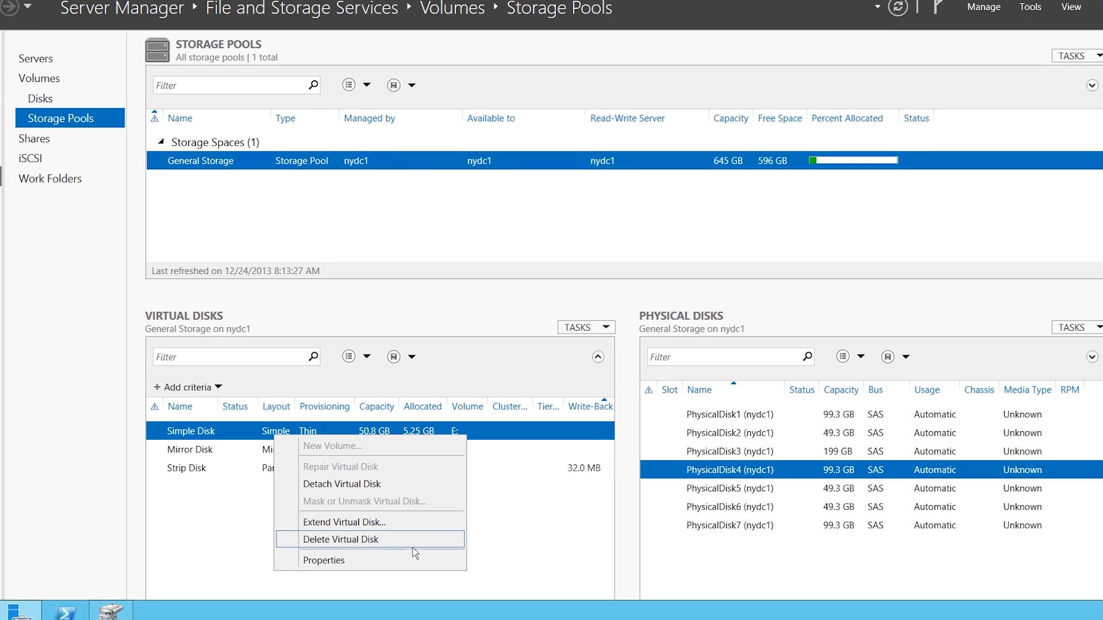
click(421, 540)
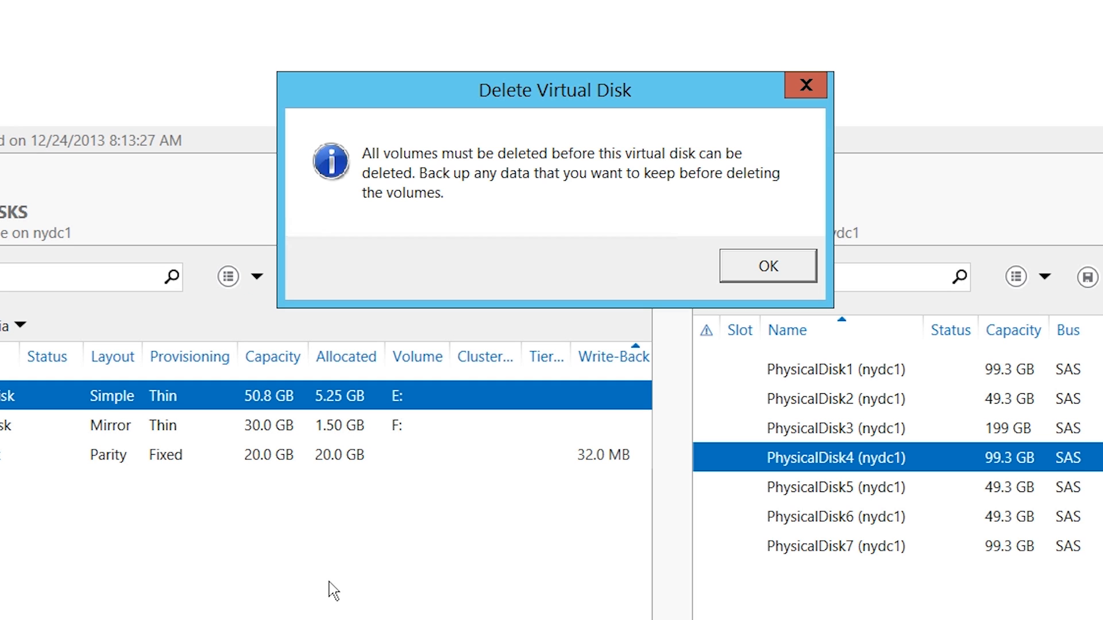
click(785, 283)
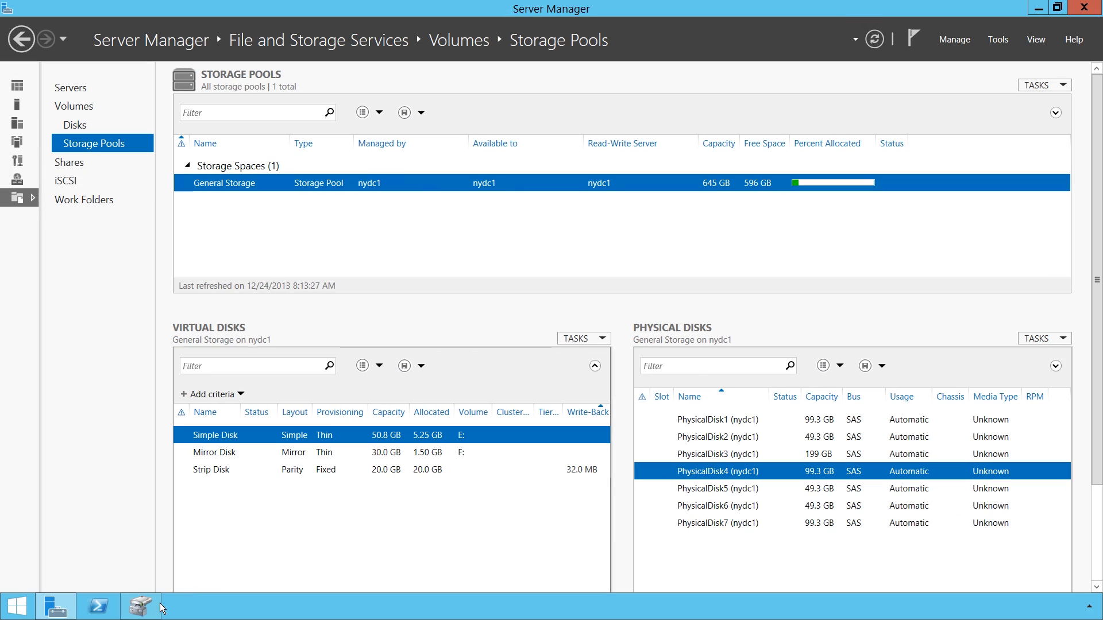
Switch to Disk Management and delete the Simple Disk (E:) volume on Disk 8.
click(153, 612)
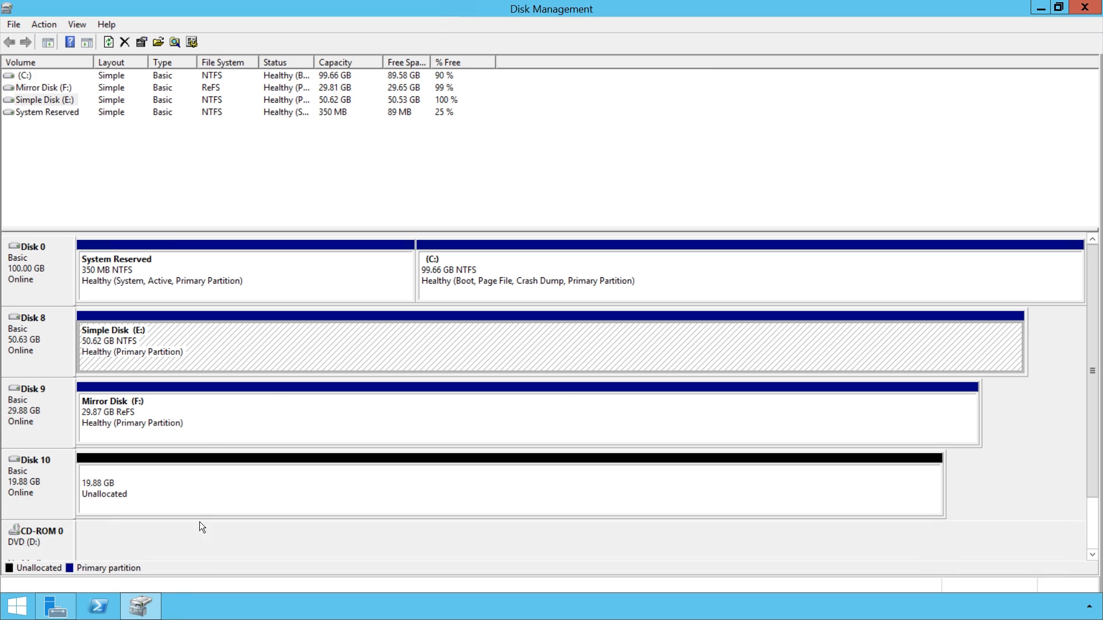
right_click(224, 353)
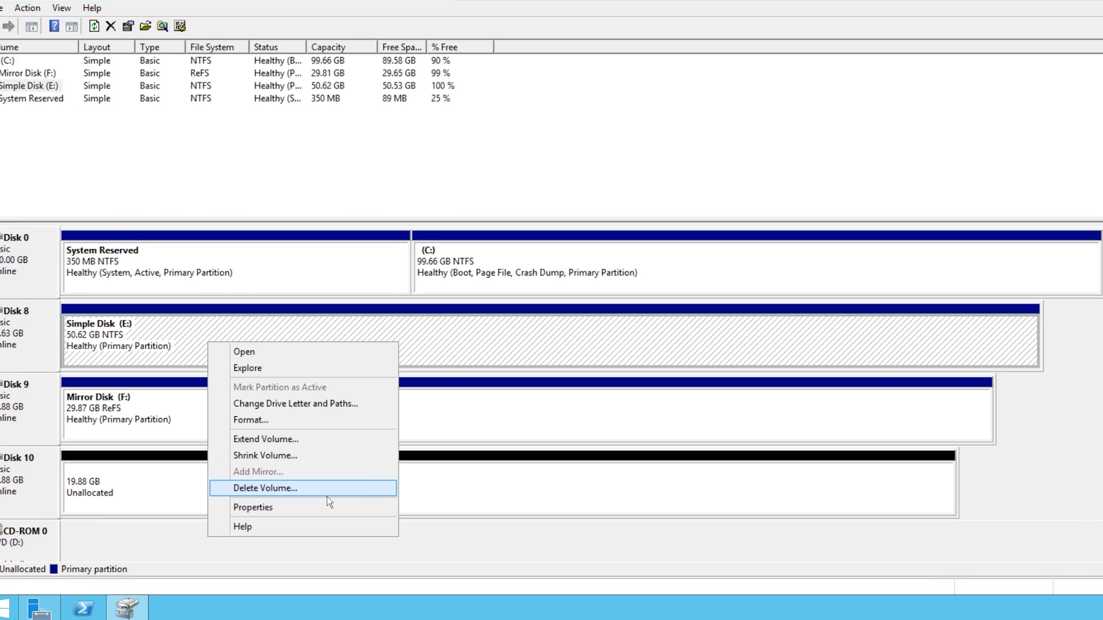
click(331, 493)
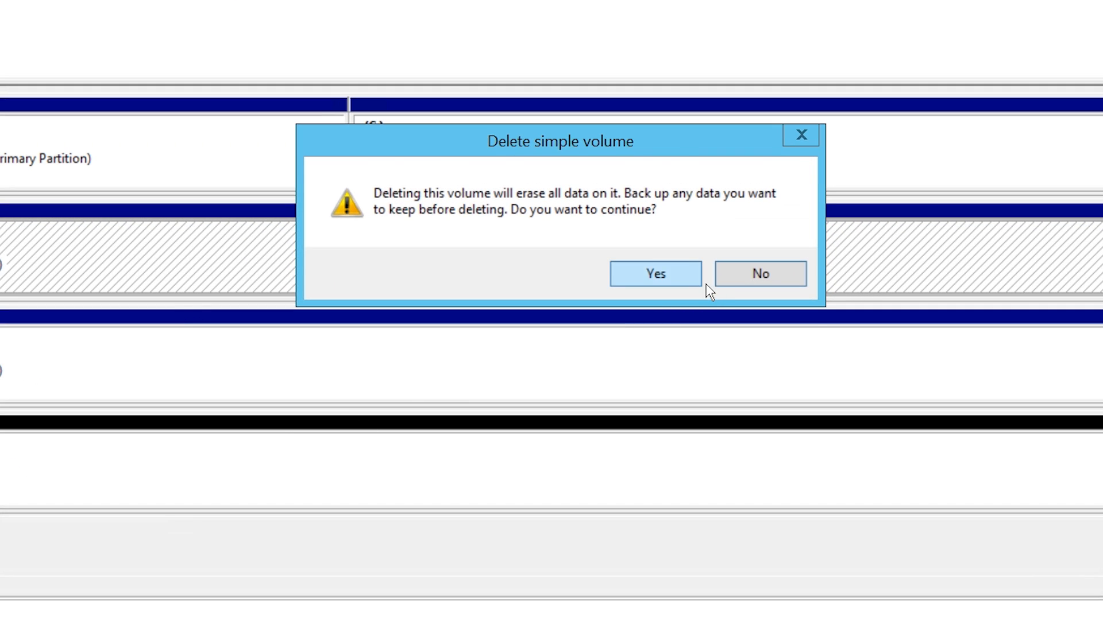
click(698, 287)
click(687, 293)
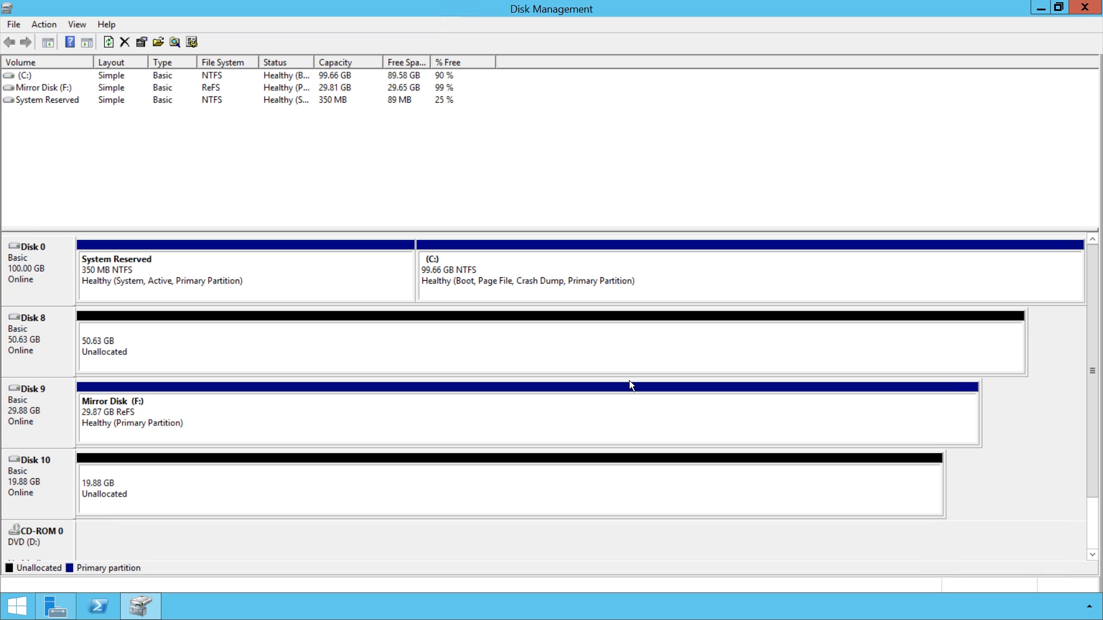
Back in Server Manager, refresh the storage pools and delete the virtual disk Simple Disk from General Storage.
click(70, 598)
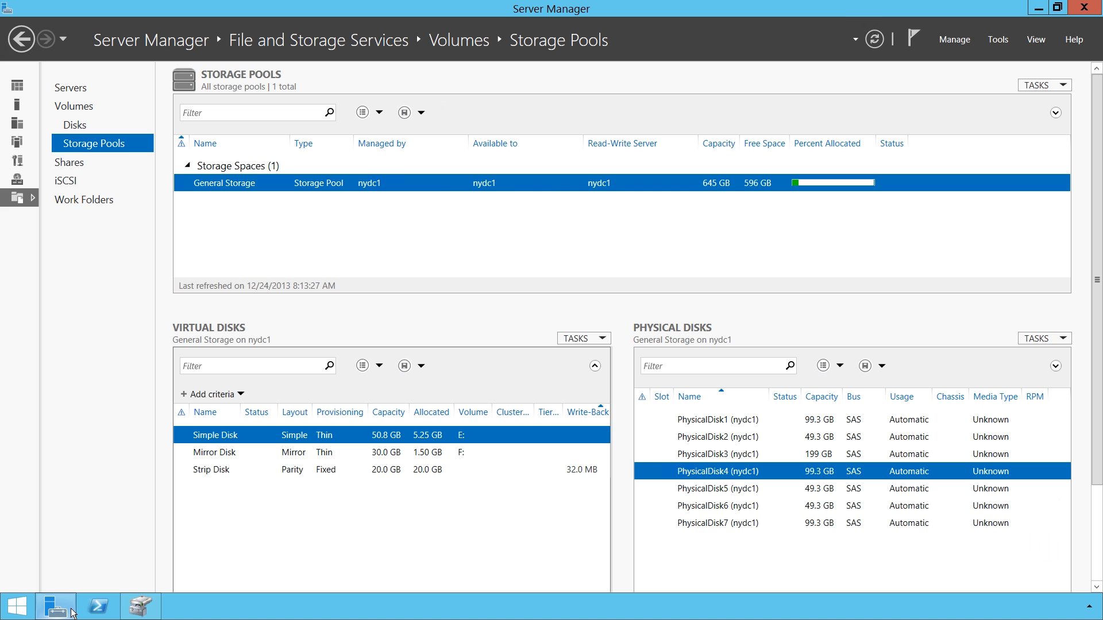
click(1057, 89)
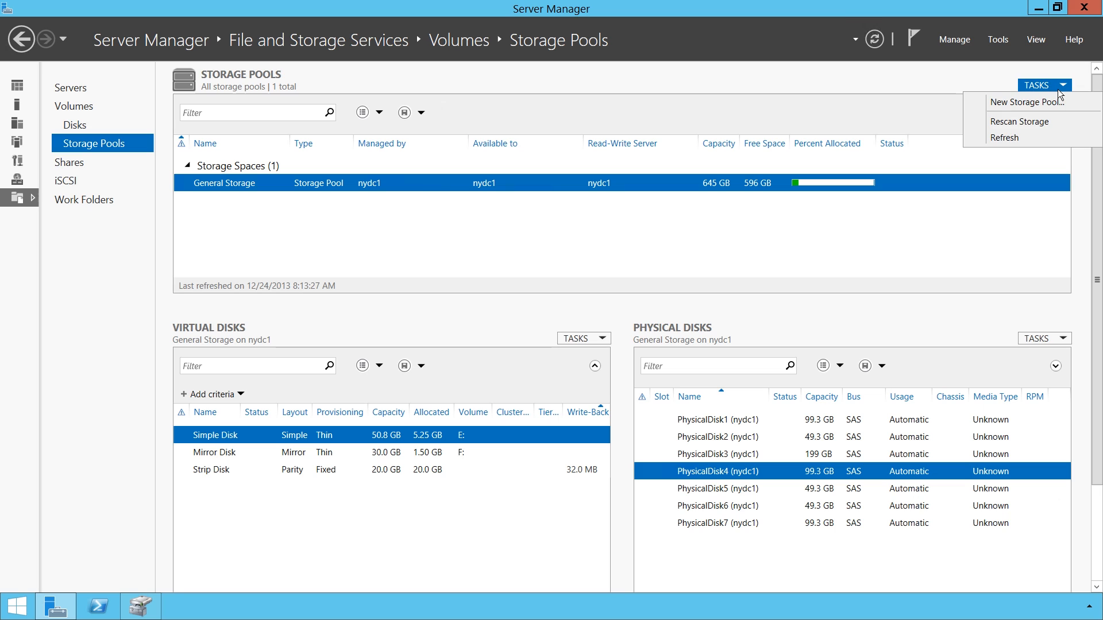
click(1053, 142)
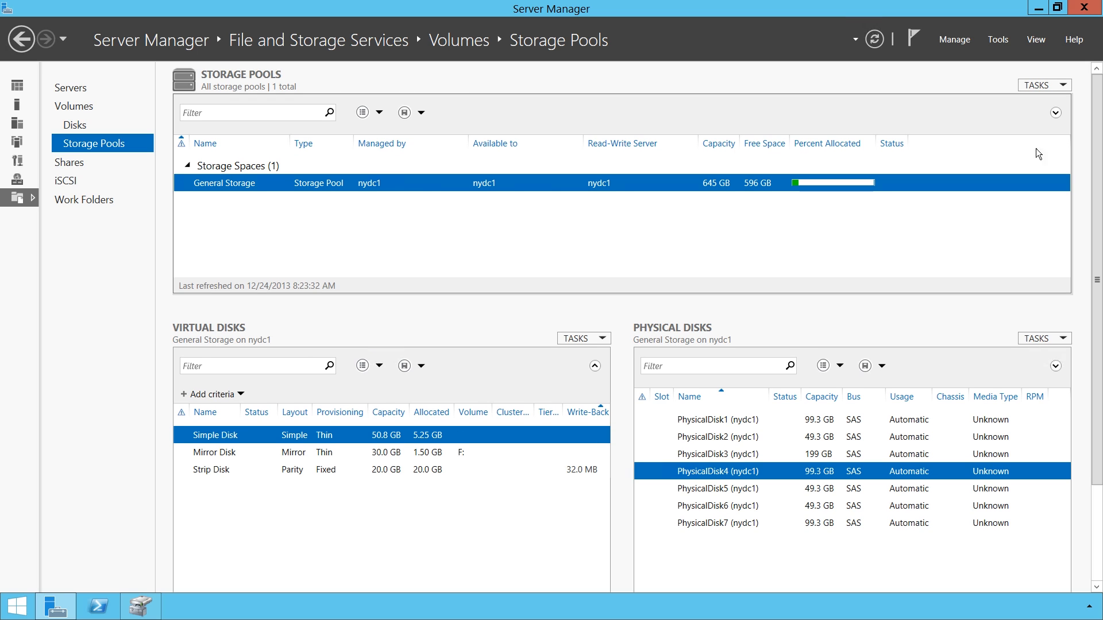
right_click(290, 440)
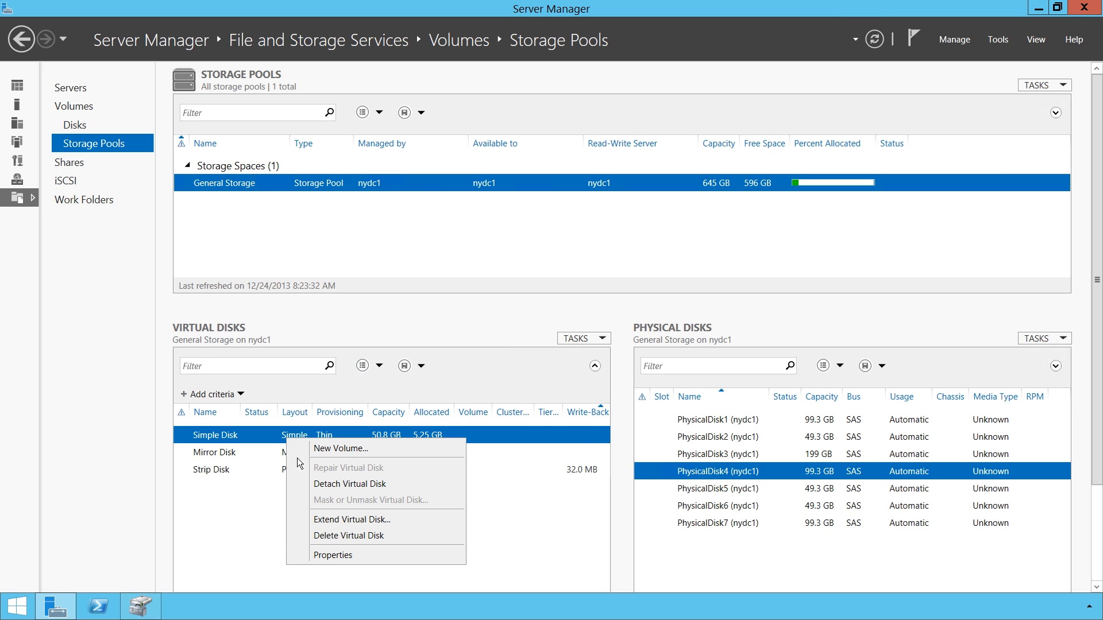
click(412, 543)
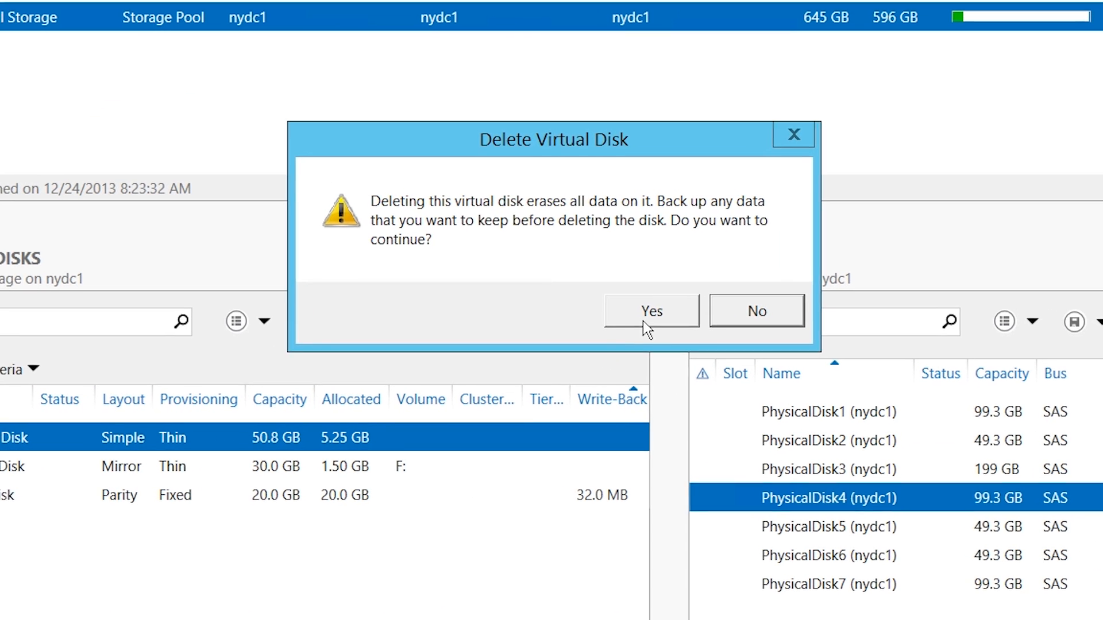
click(644, 322)
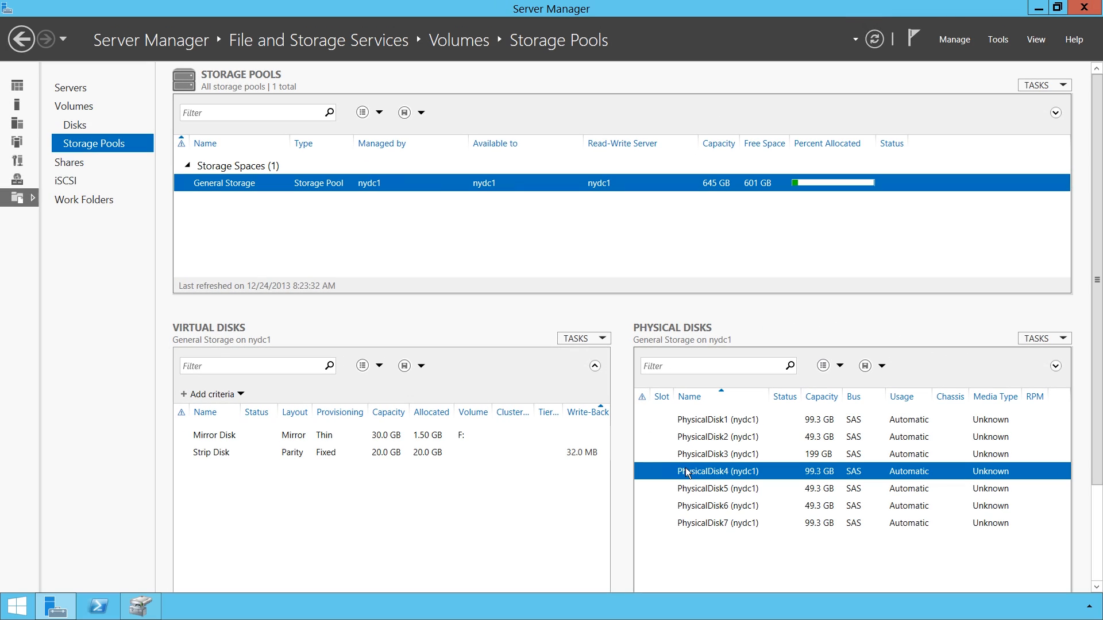
Try again to remove PhysicalDisk4 from the General Storage pool after deleting the simple disk.
right_click(687, 472)
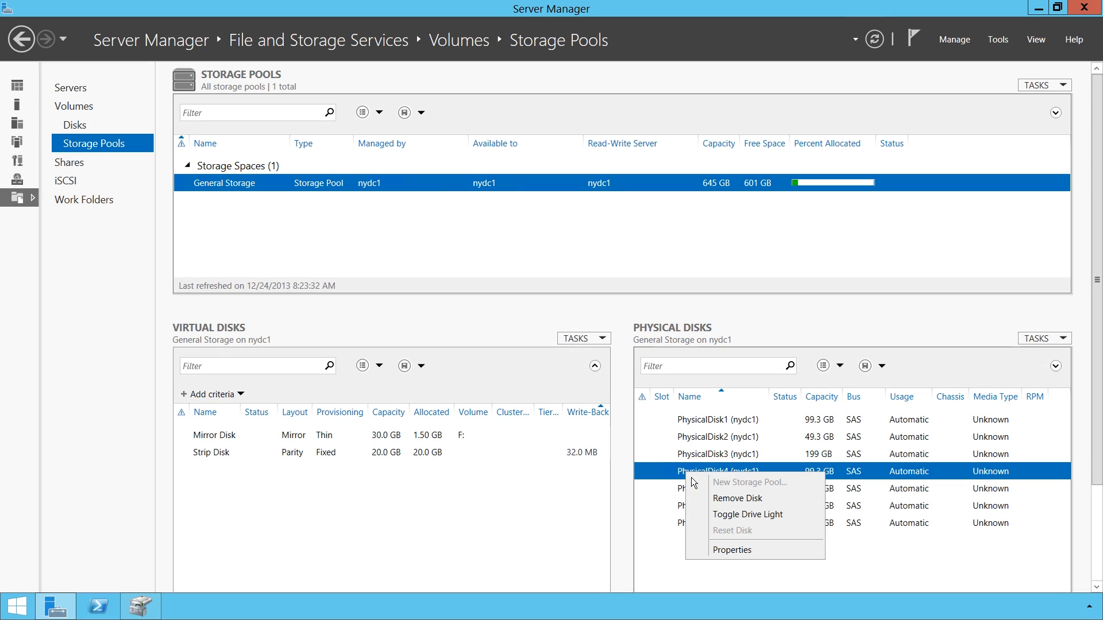
click(788, 504)
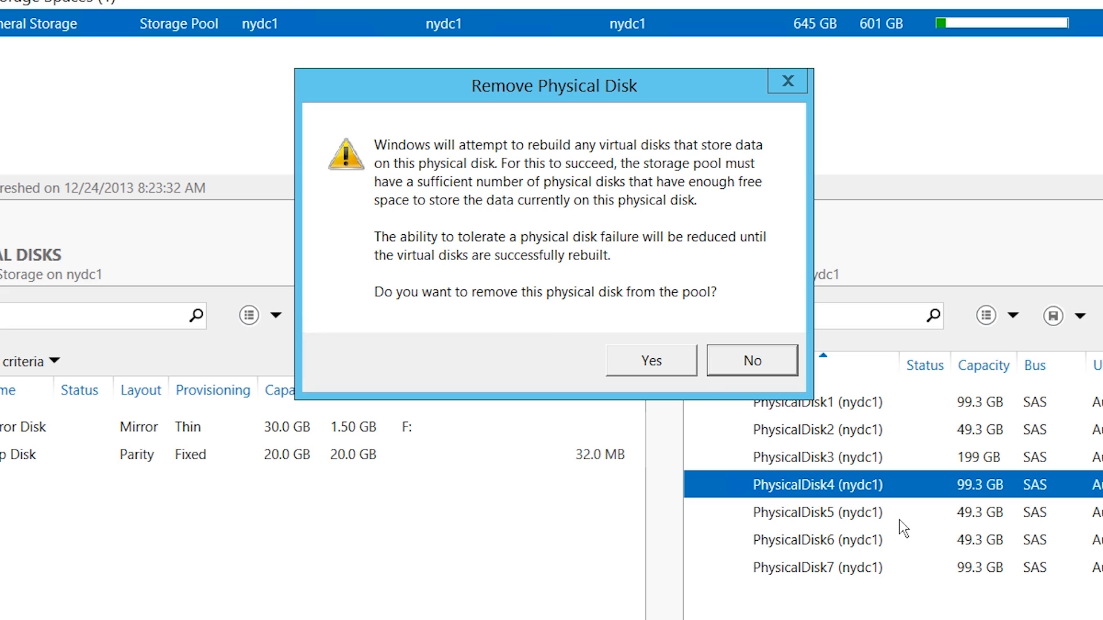
click(681, 372)
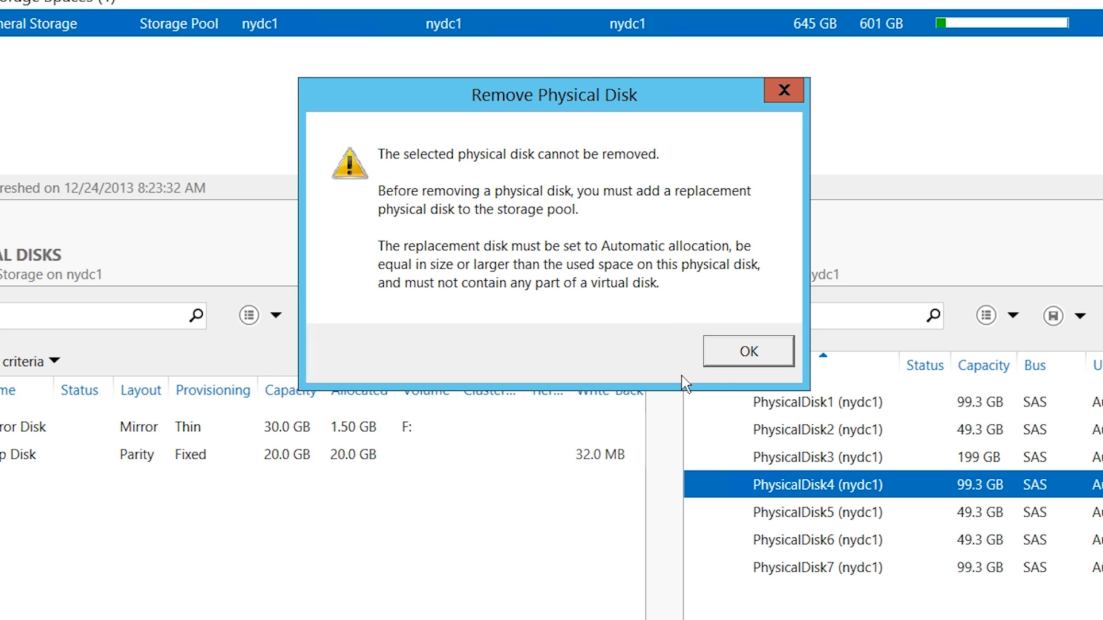
click(749, 356)
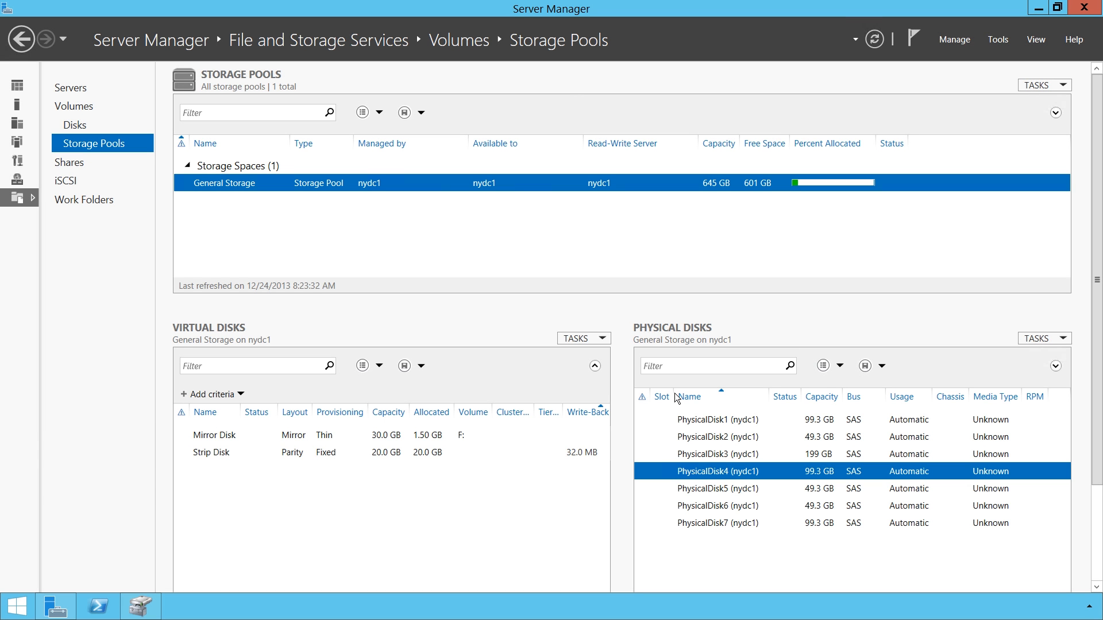
Rescan storage on all managed servers and show the physical disks in the Primordial pool.
click(1064, 86)
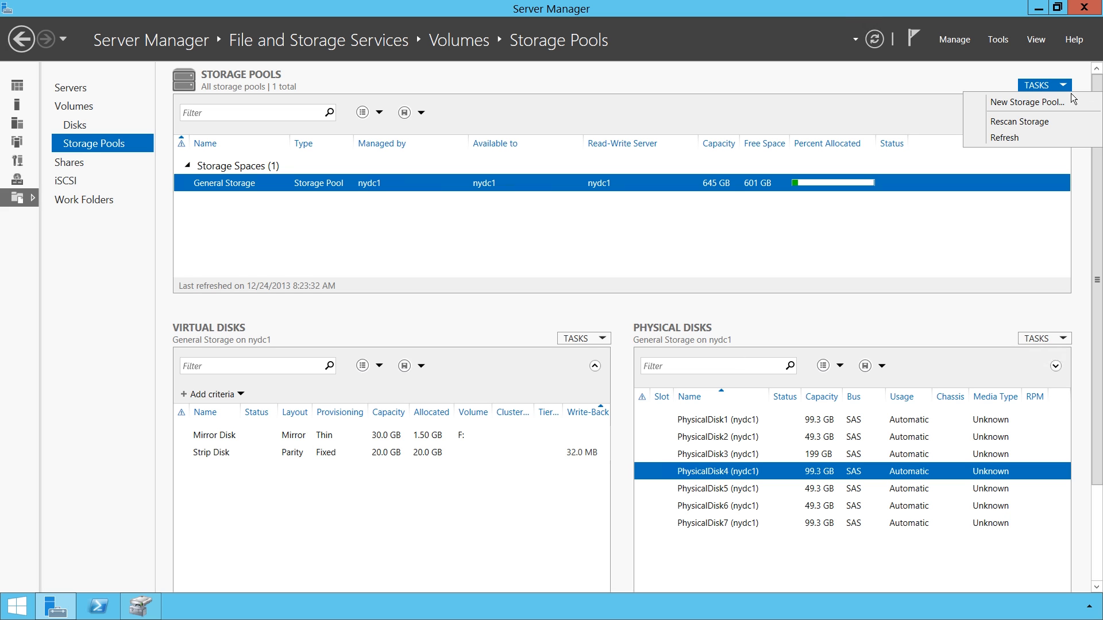
click(1064, 128)
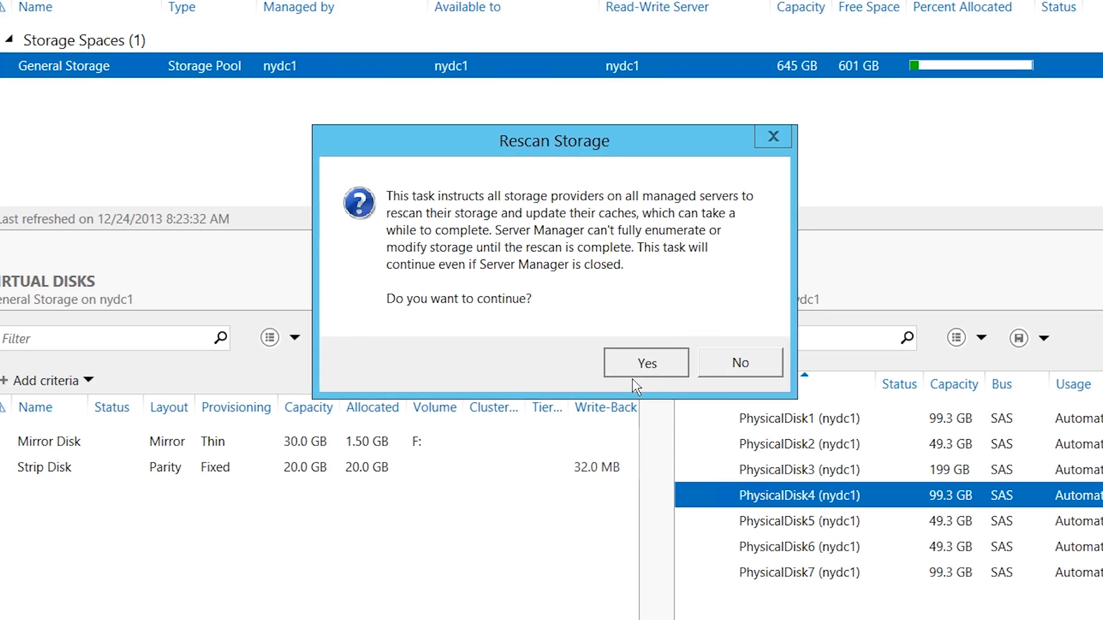
click(641, 370)
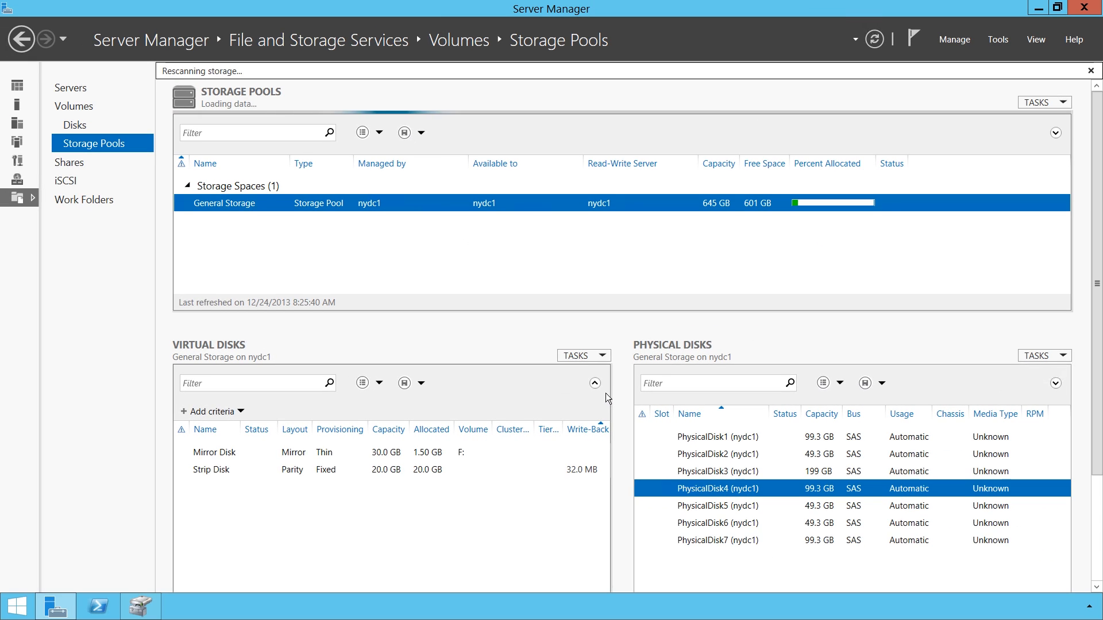
click(315, 207)
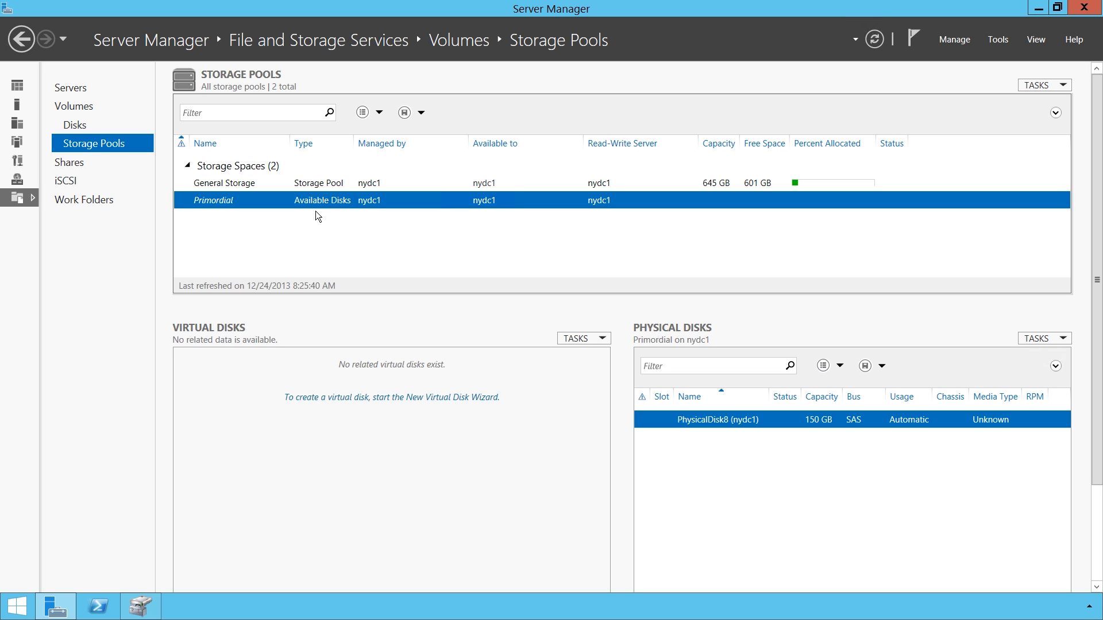
Add PhysicalDisk8 to the General Storage pool with Automatic allocation.
right_click(336, 186)
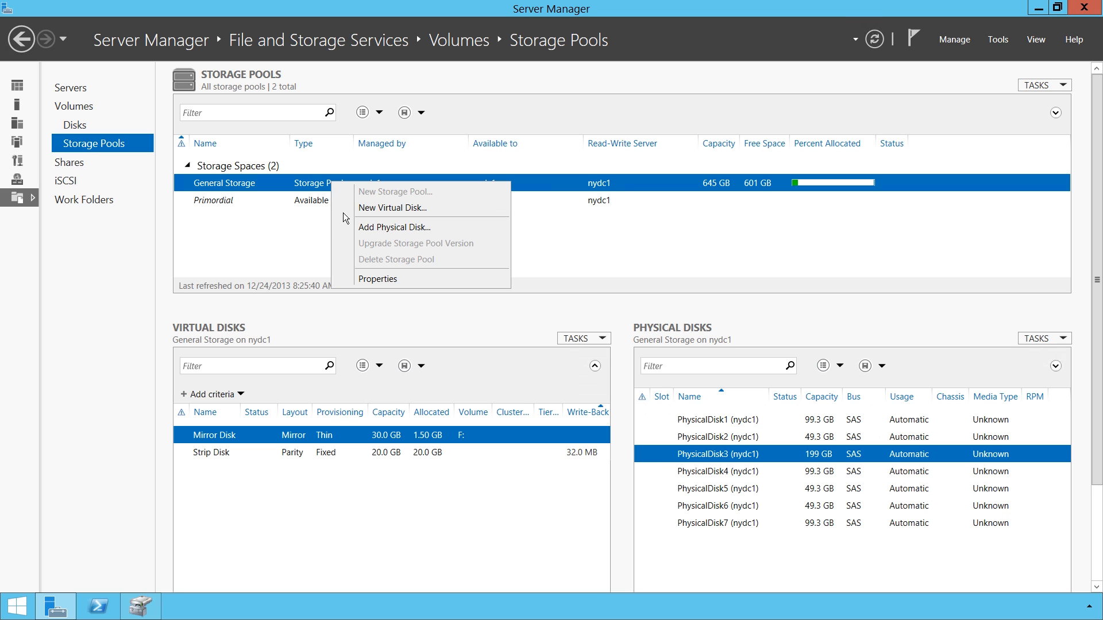
click(458, 234)
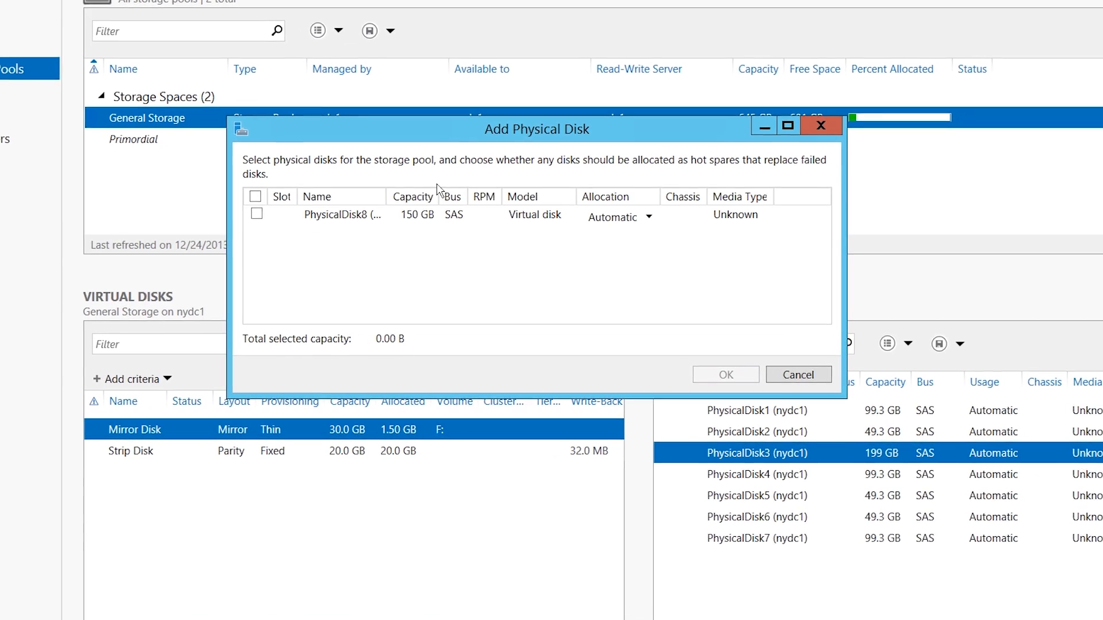
click(257, 214)
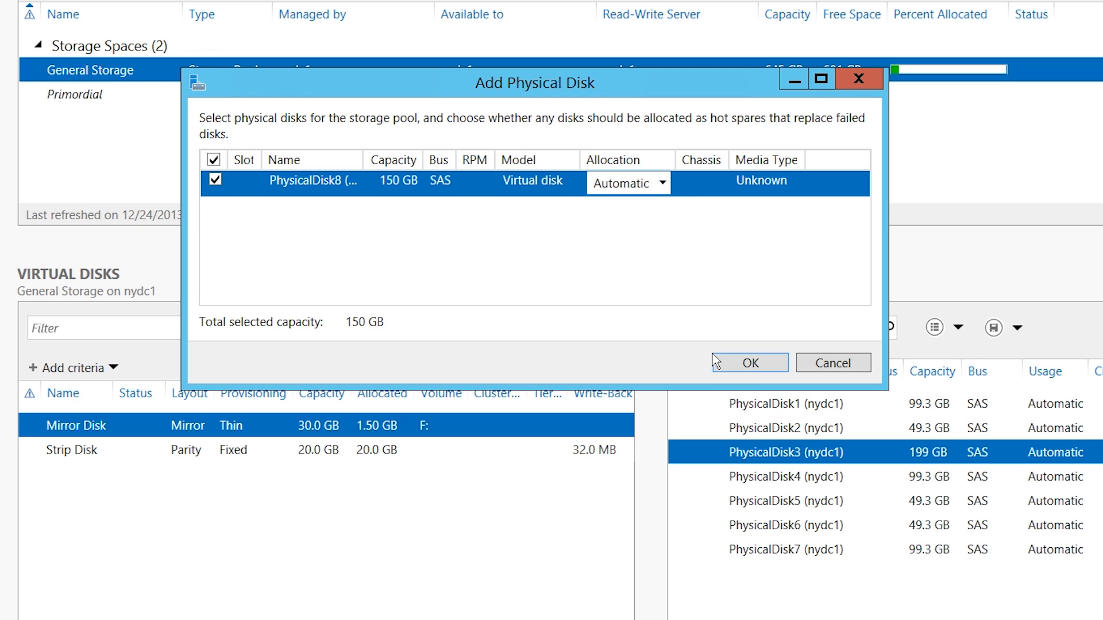
click(737, 368)
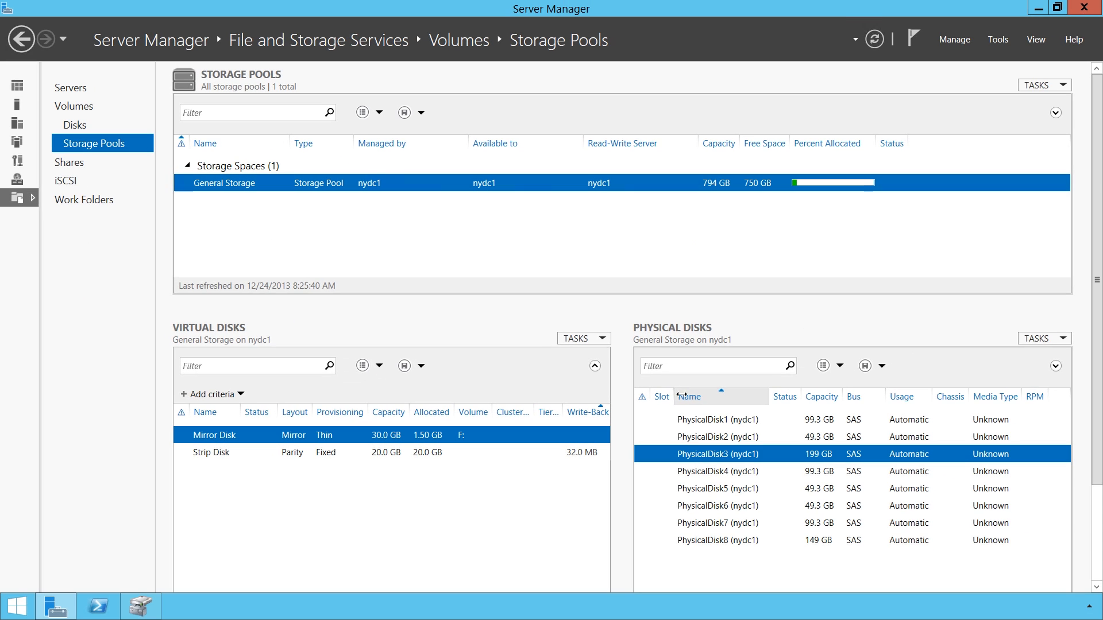
Remove PhysicalDisk4 from the General Storage pool, letting Windows rebuild the affected virtual disks.
click(726, 476)
right_click(701, 479)
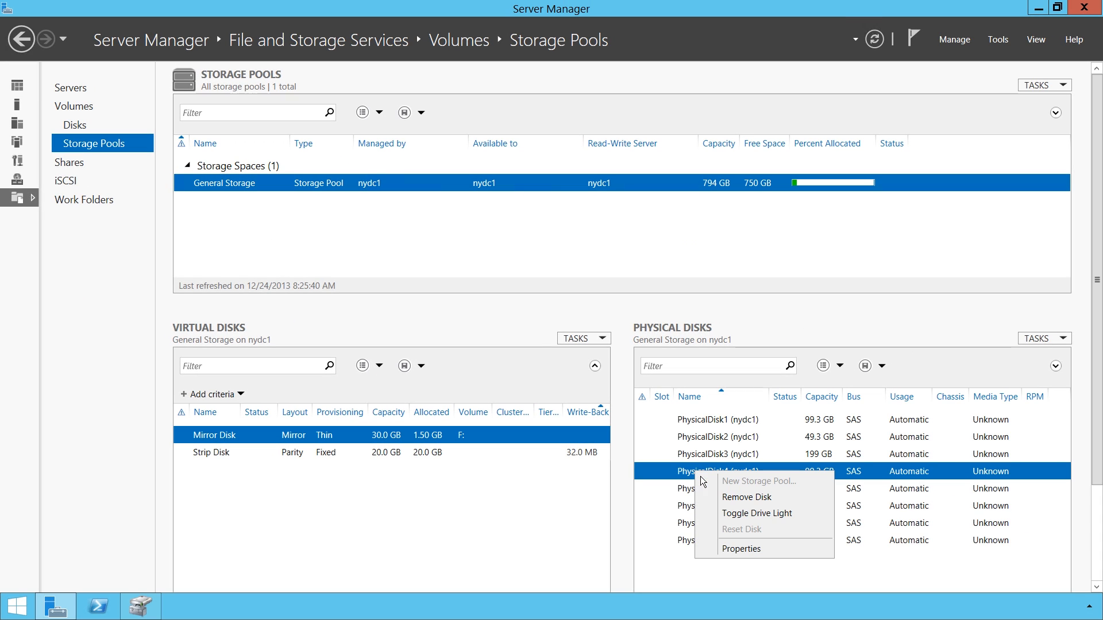
click(787, 503)
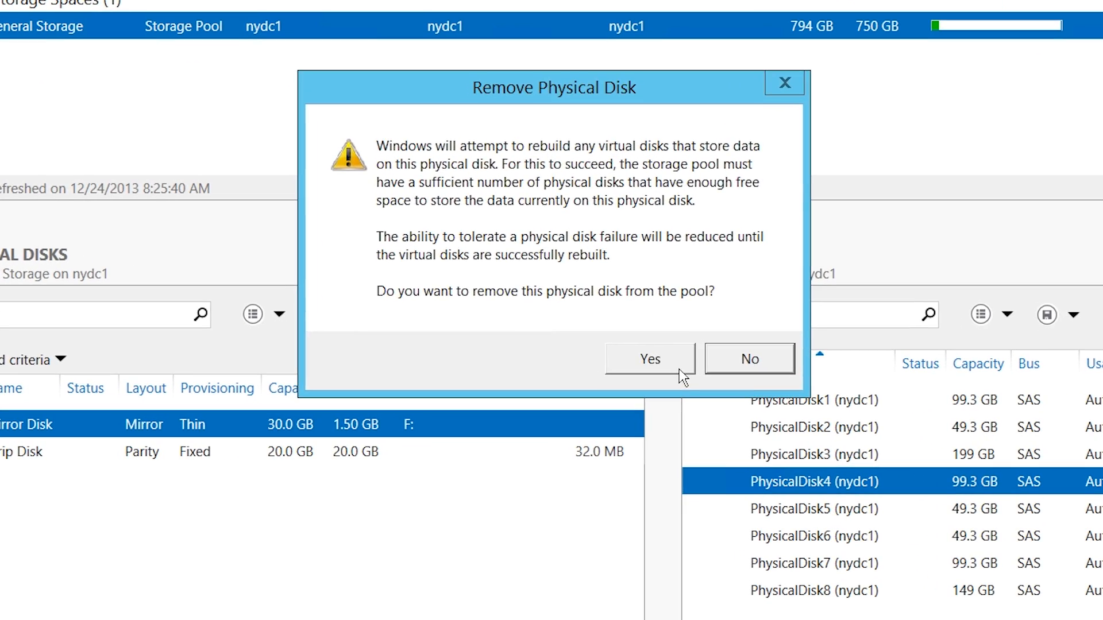
click(679, 368)
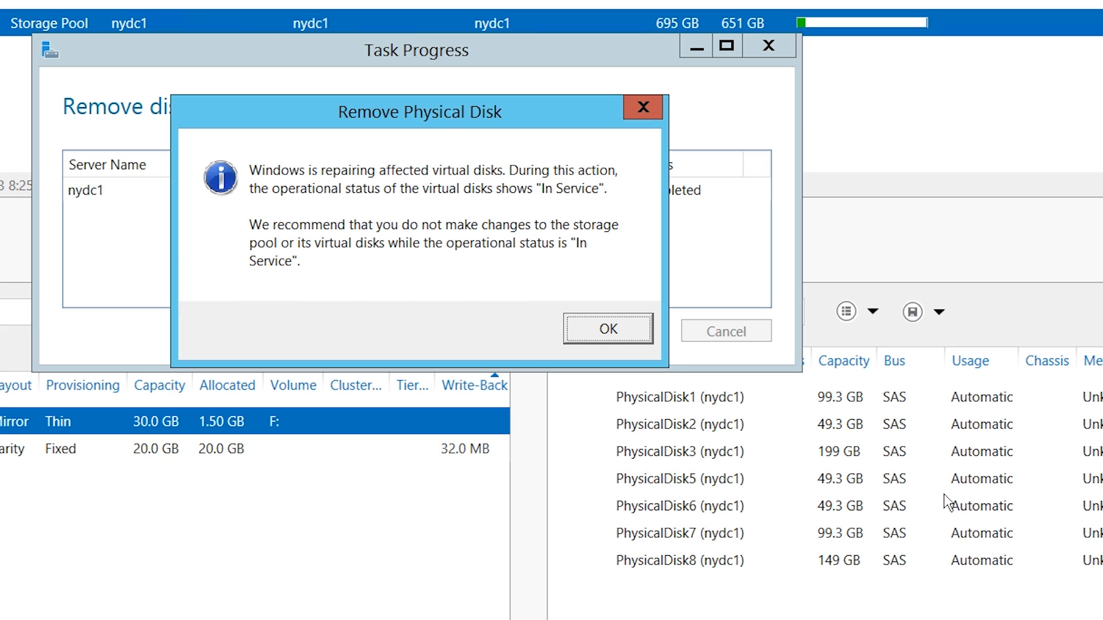
click(649, 338)
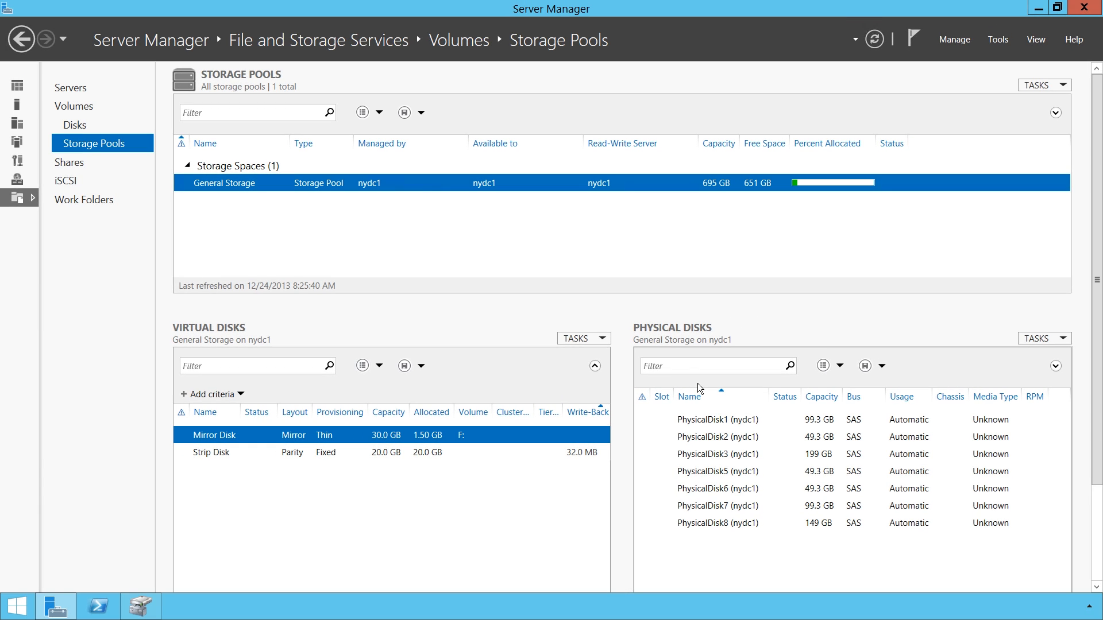
Extend the virtual disk Mirror Disk to 60 GB.
right_click(325, 442)
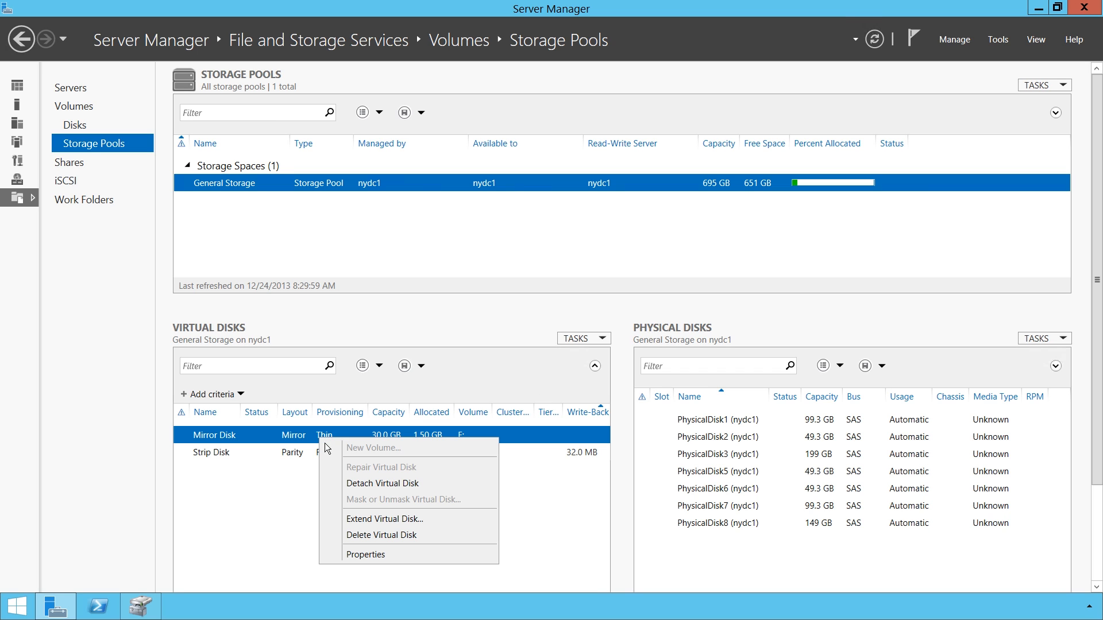
click(442, 526)
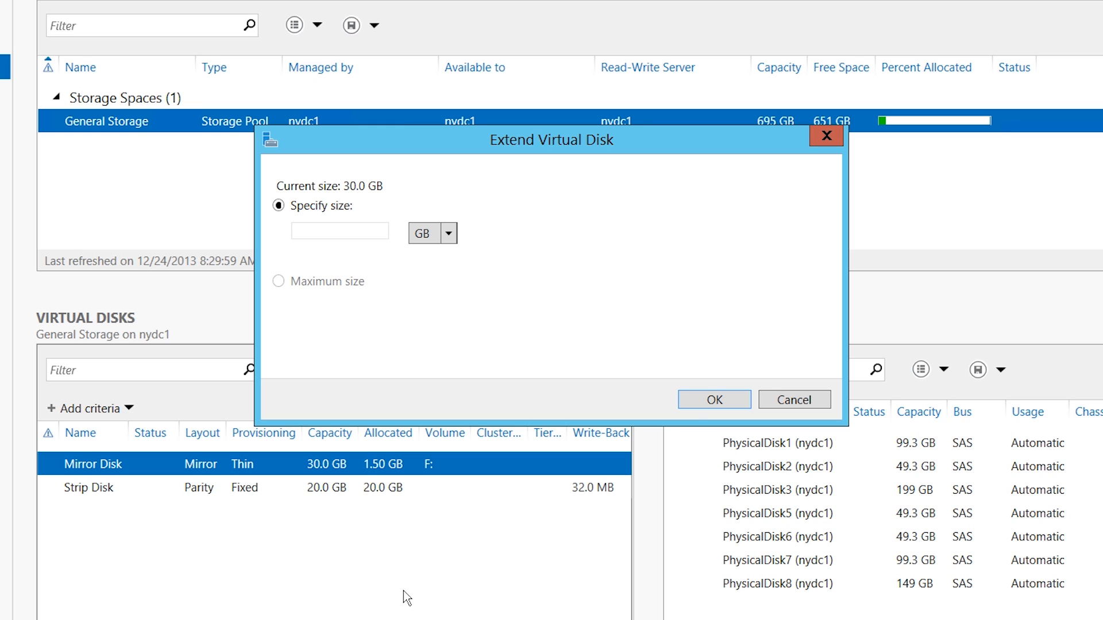
text(60)
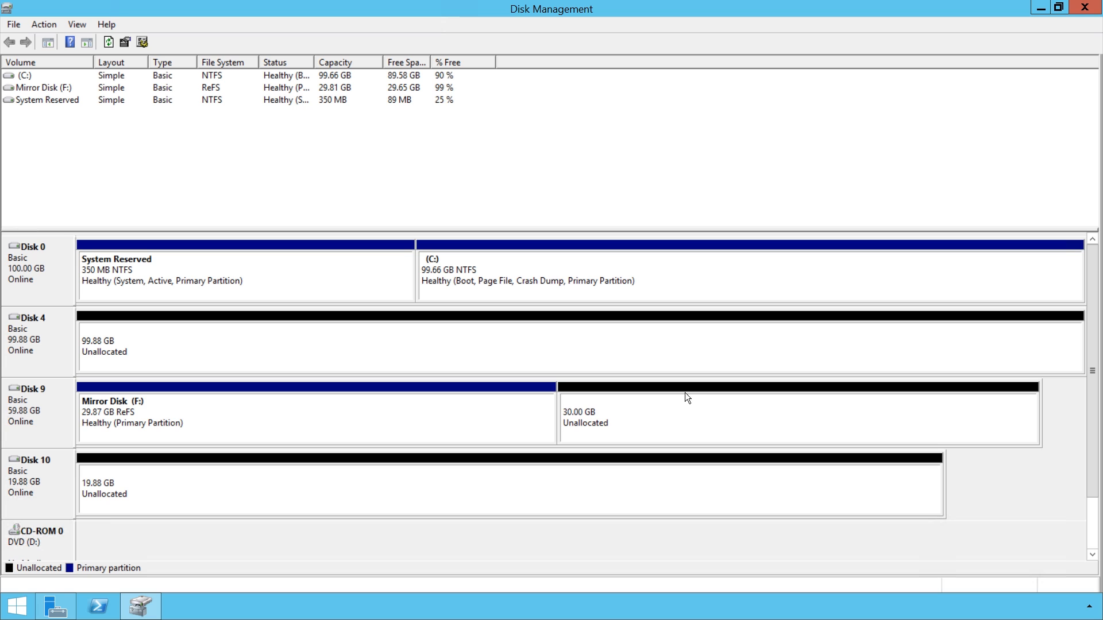
In Disk Management, extend the Mirror Disk (F:) volume by 30719 MB using the unallocated space on Disk 9.
click(484, 430)
click(720, 427)
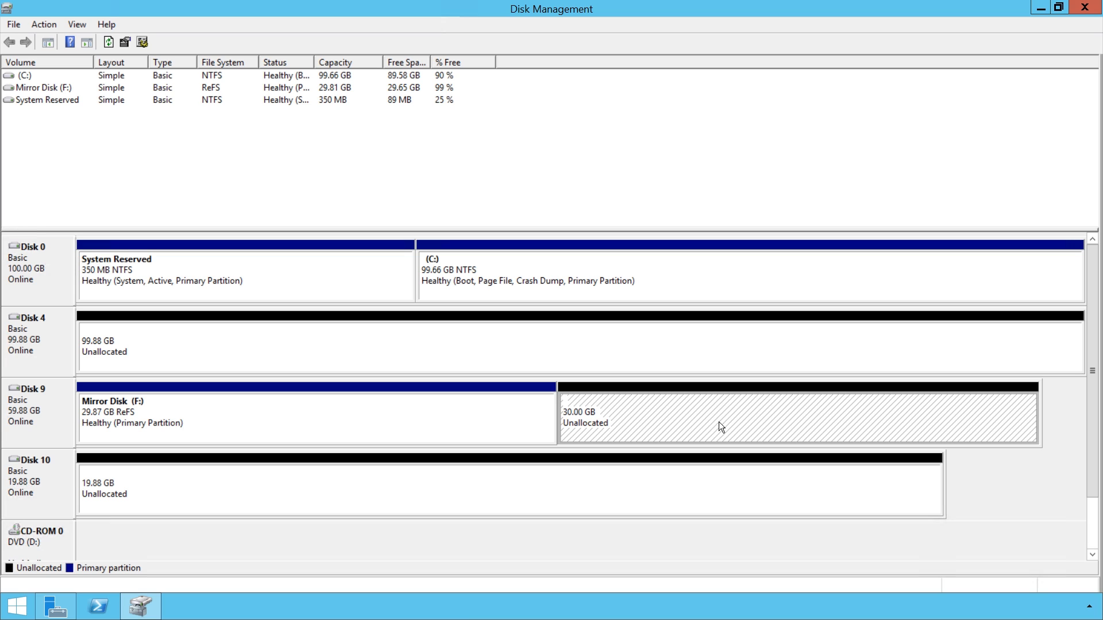
right_click(518, 413)
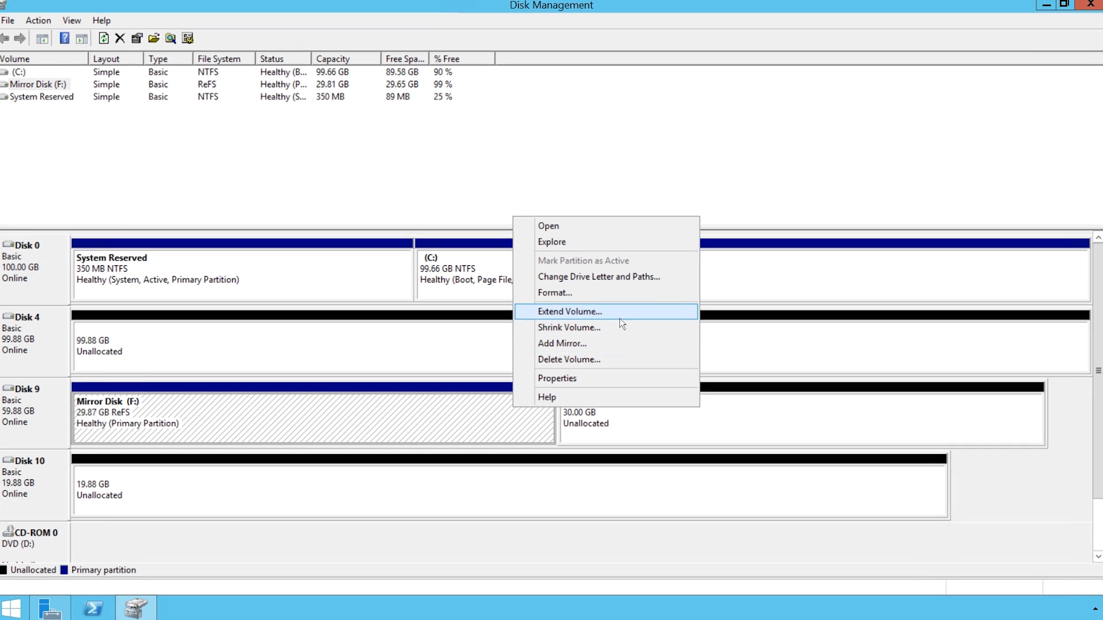
click(618, 313)
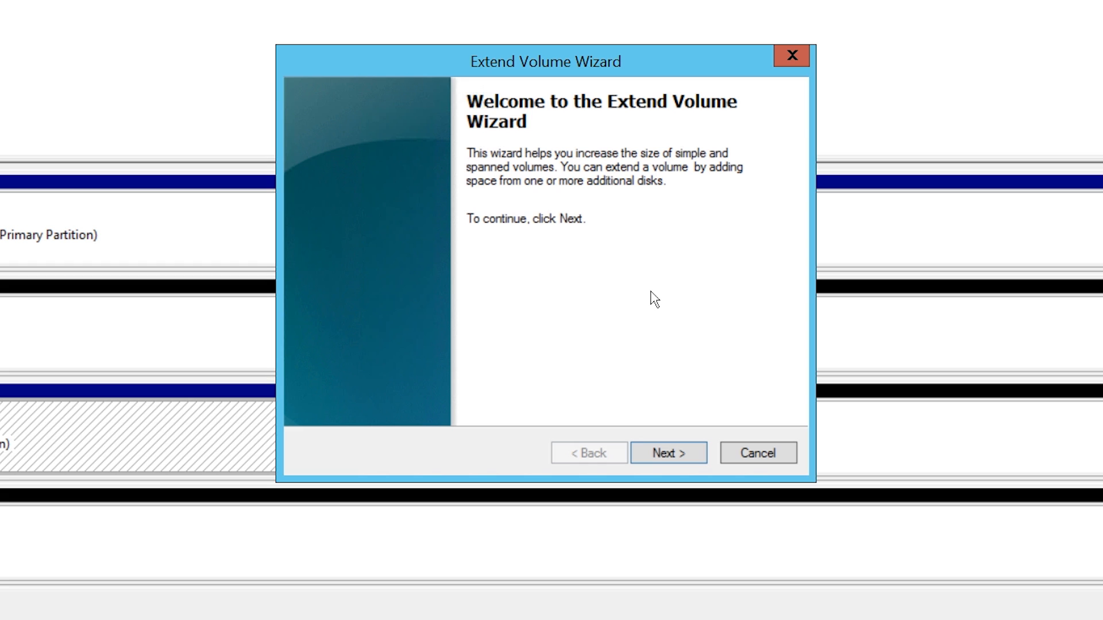
click(692, 460)
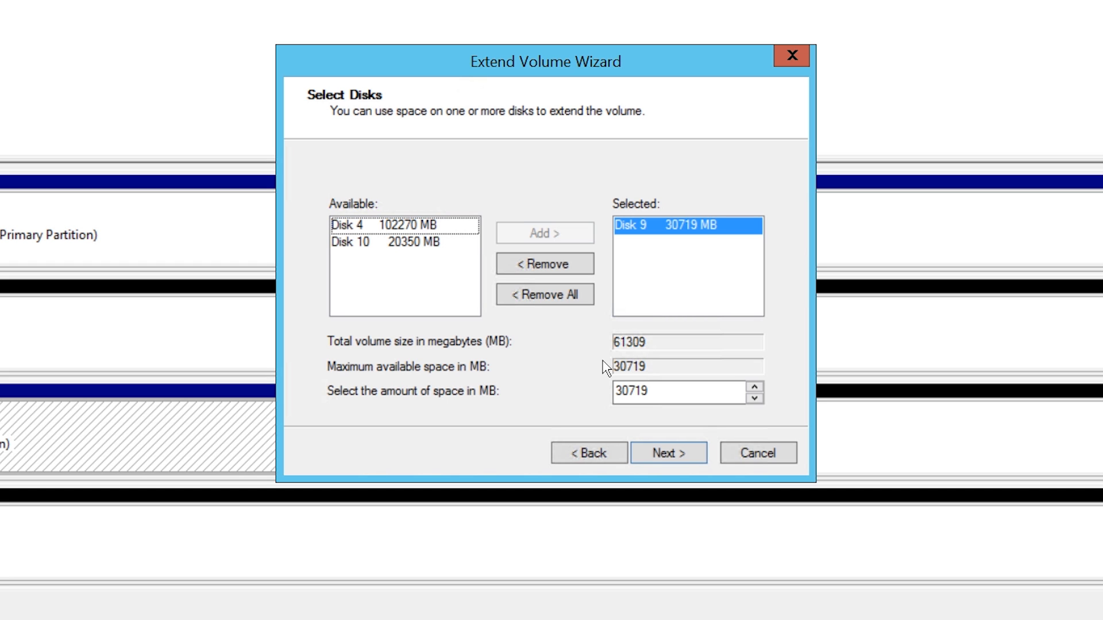
click(687, 456)
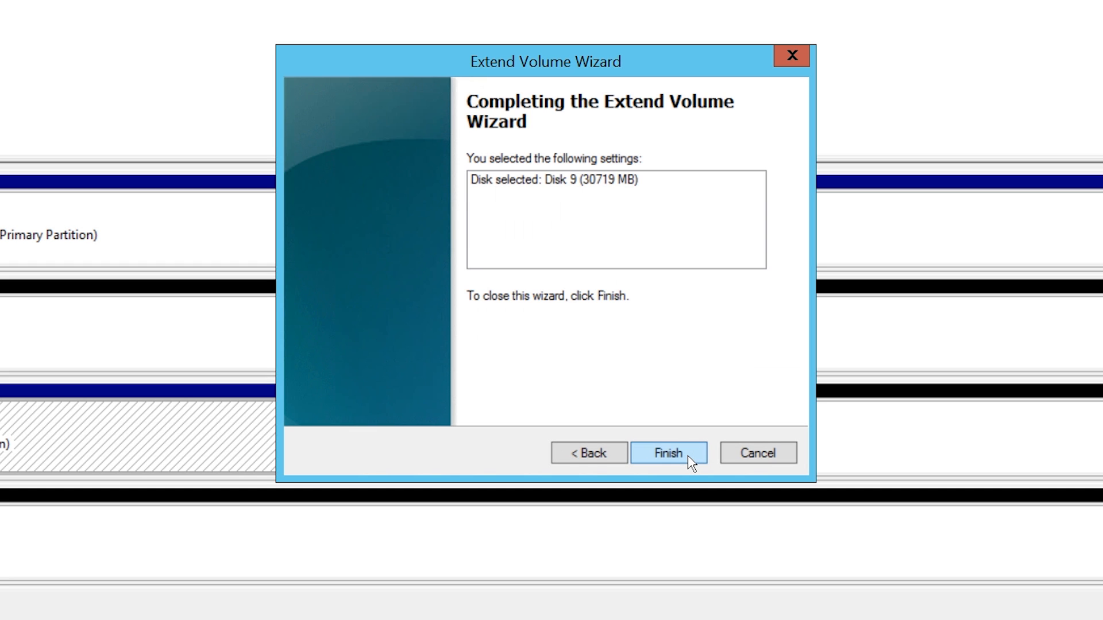
click(686, 455)
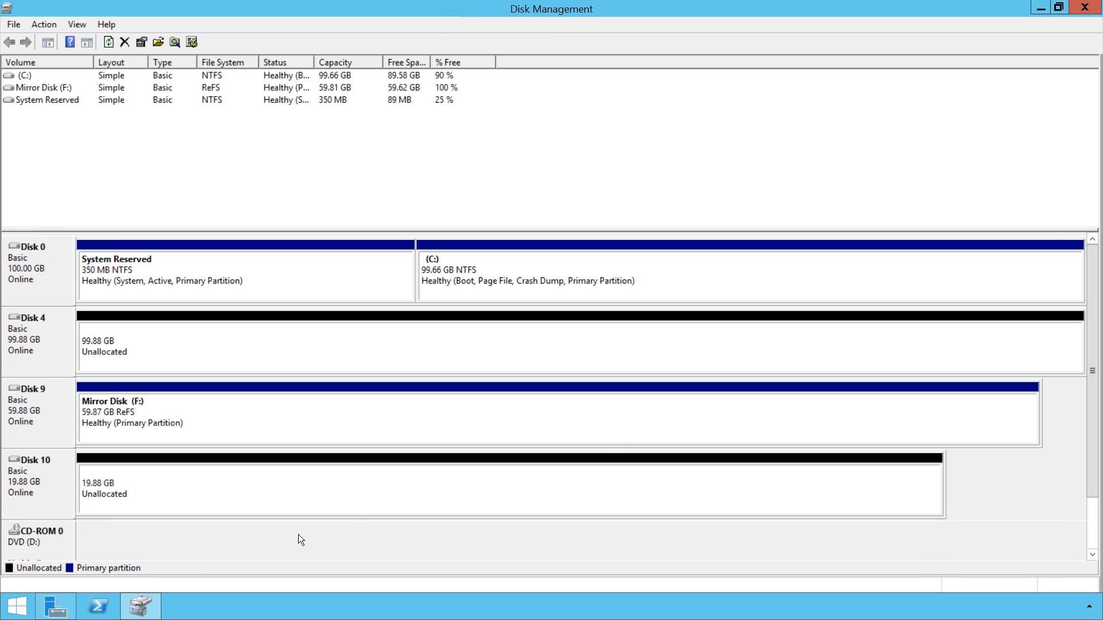
Switch to Server Manager, refresh the storage pools, and inspect PhysicalDisk-1 and the virtual disk Strip Disk in General Storage.
click(55, 606)
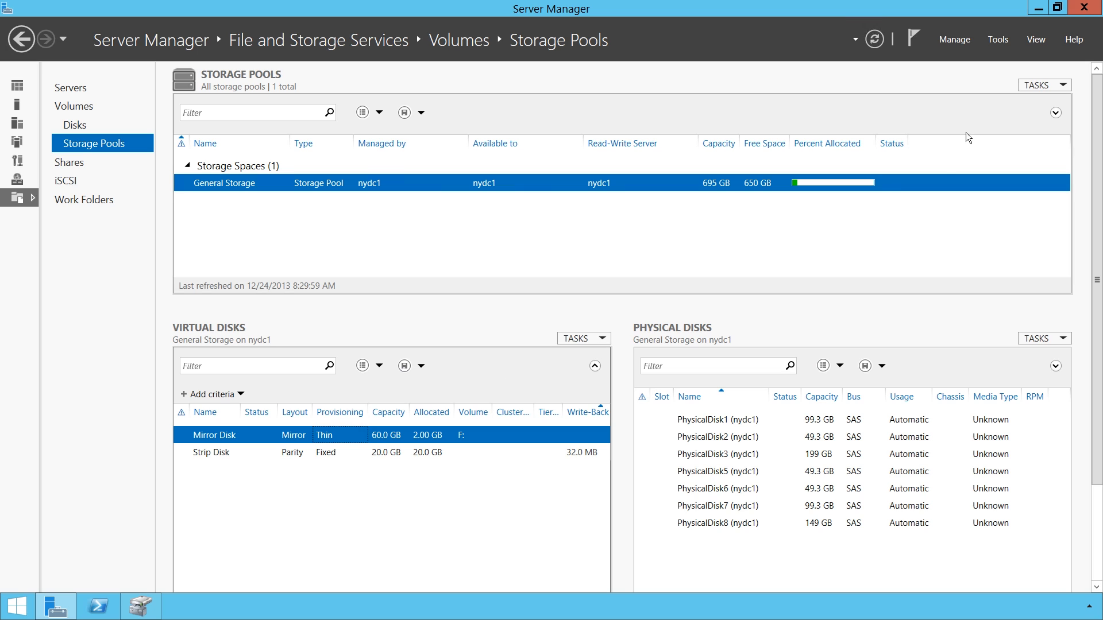
click(1057, 86)
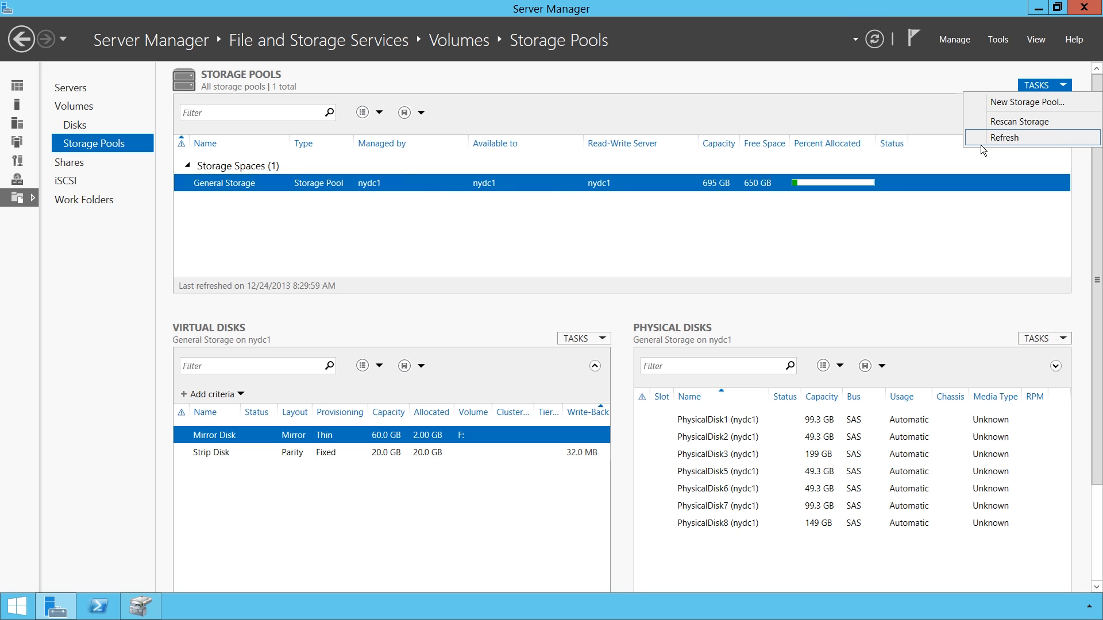
click(1060, 148)
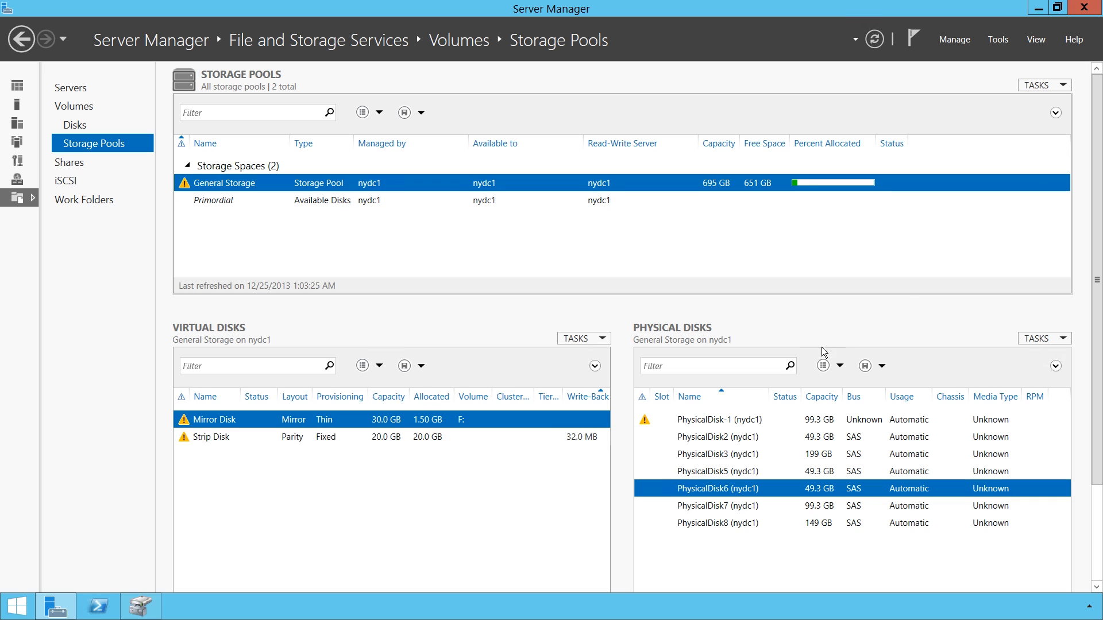
click(682, 426)
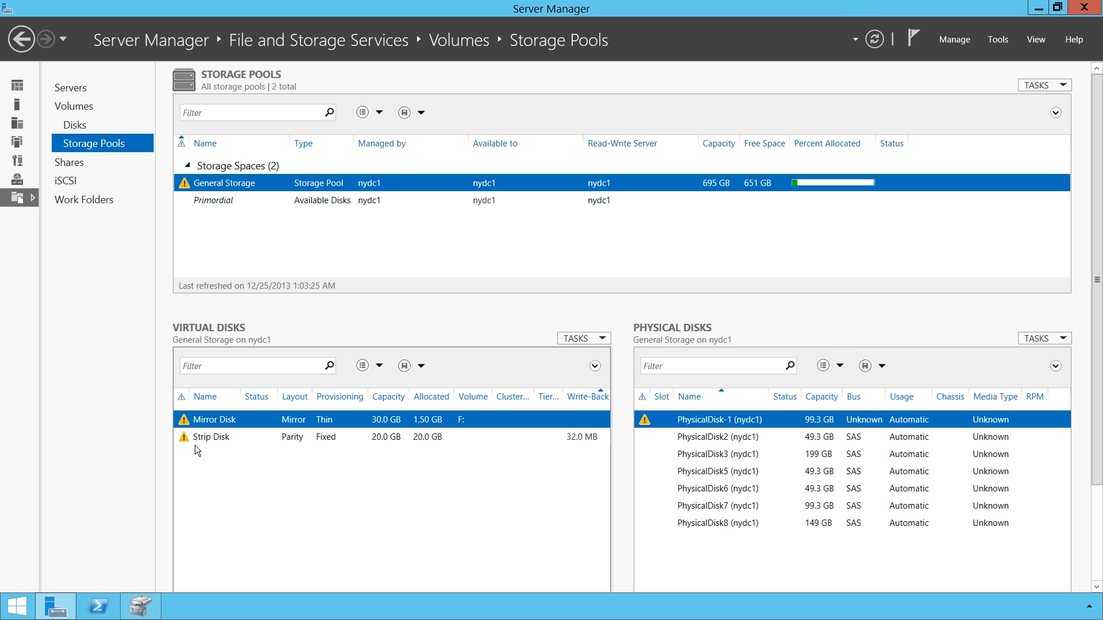
click(235, 440)
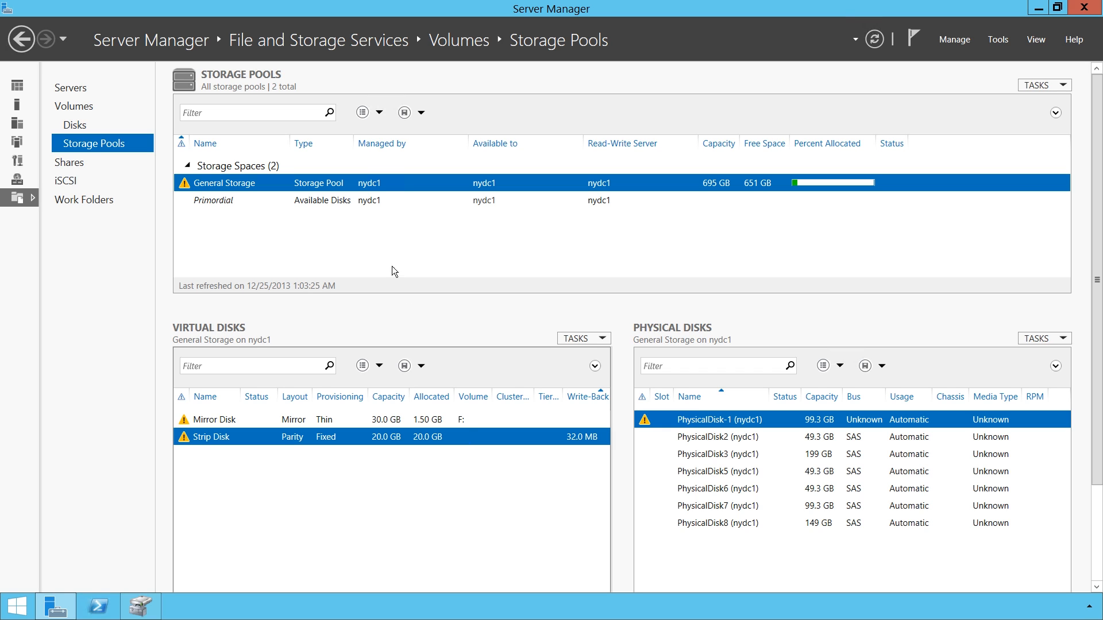
View the health and operational status in the properties of the General Storage pool.
right_click(358, 184)
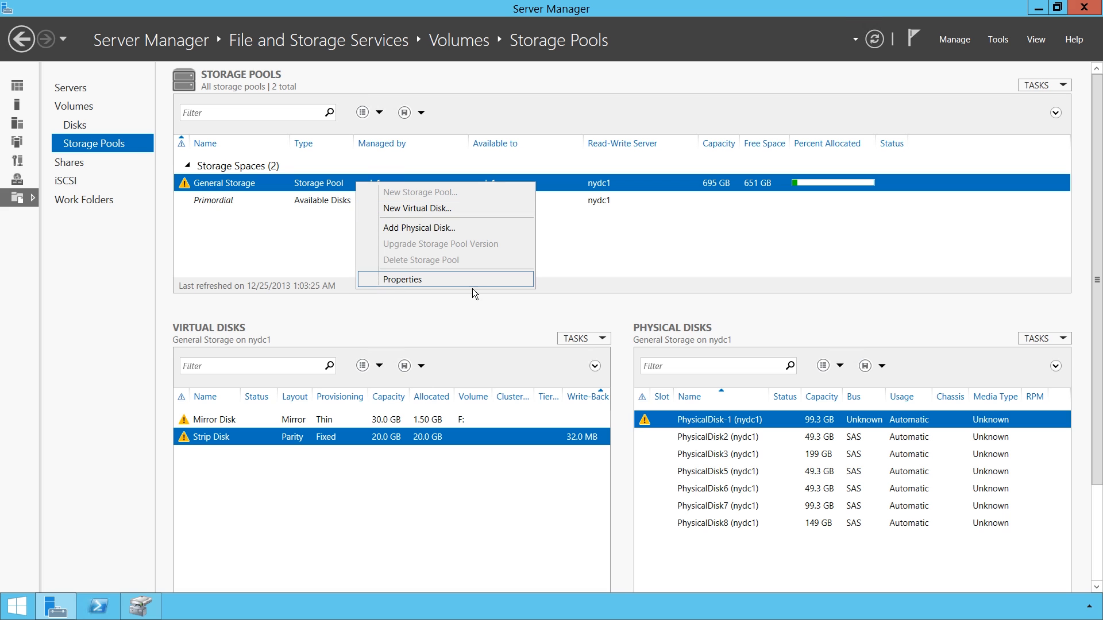
click(474, 281)
click(358, 220)
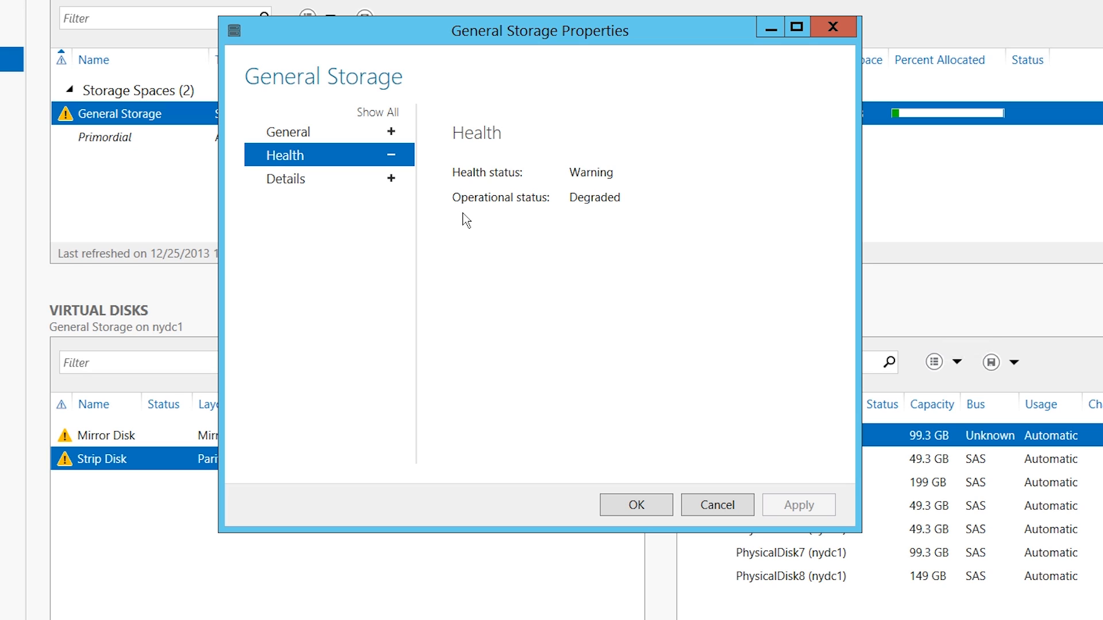
click(667, 507)
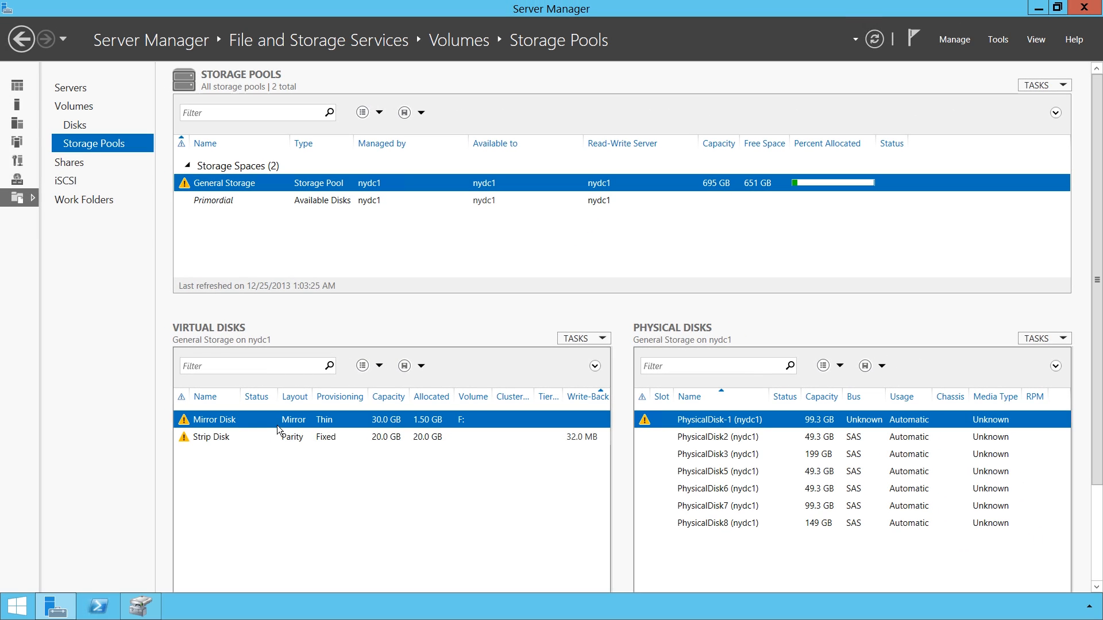
Try to repair the virtual disk Mirror Disk.
right_click(265, 420)
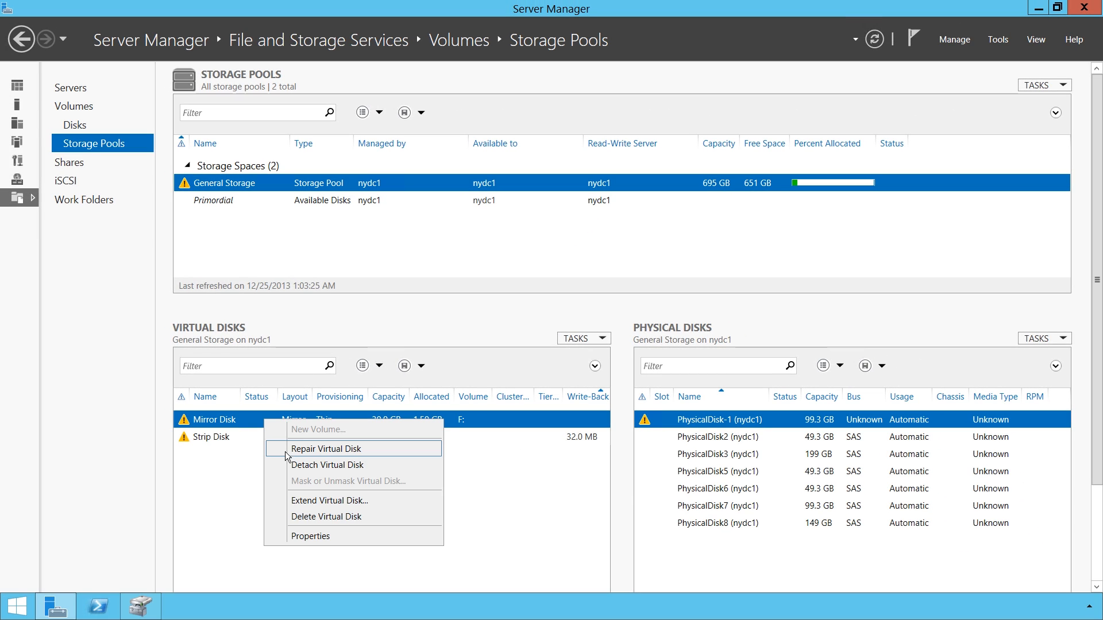
click(410, 453)
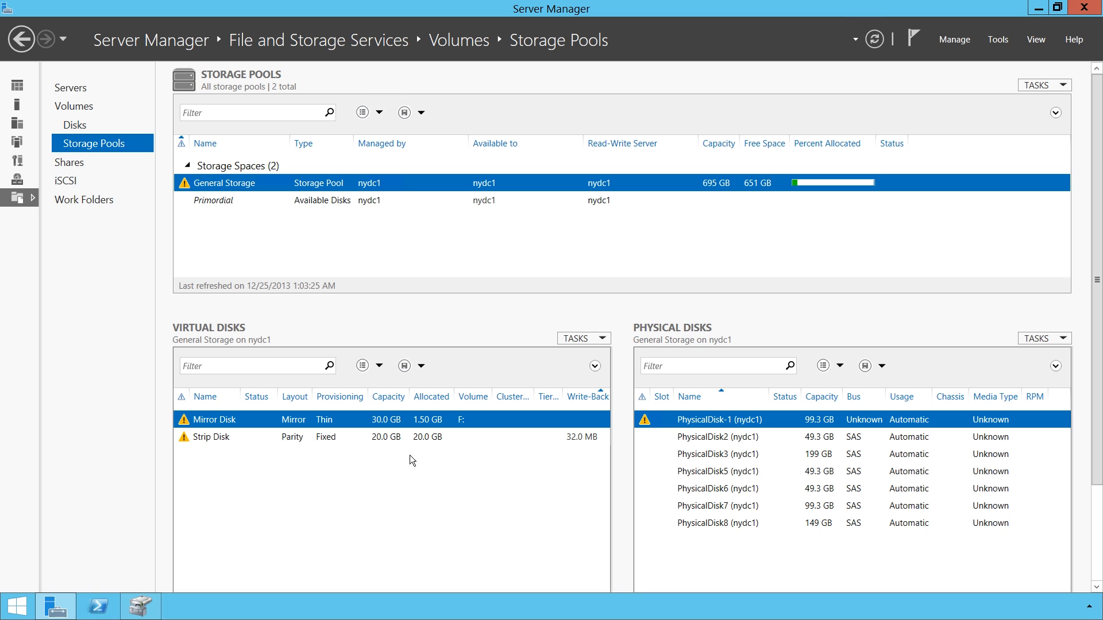
Check the Primordial pool's available disk and add PhysicalDisk4 to the General Storage pool with Hot Spare allocation.
click(219, 204)
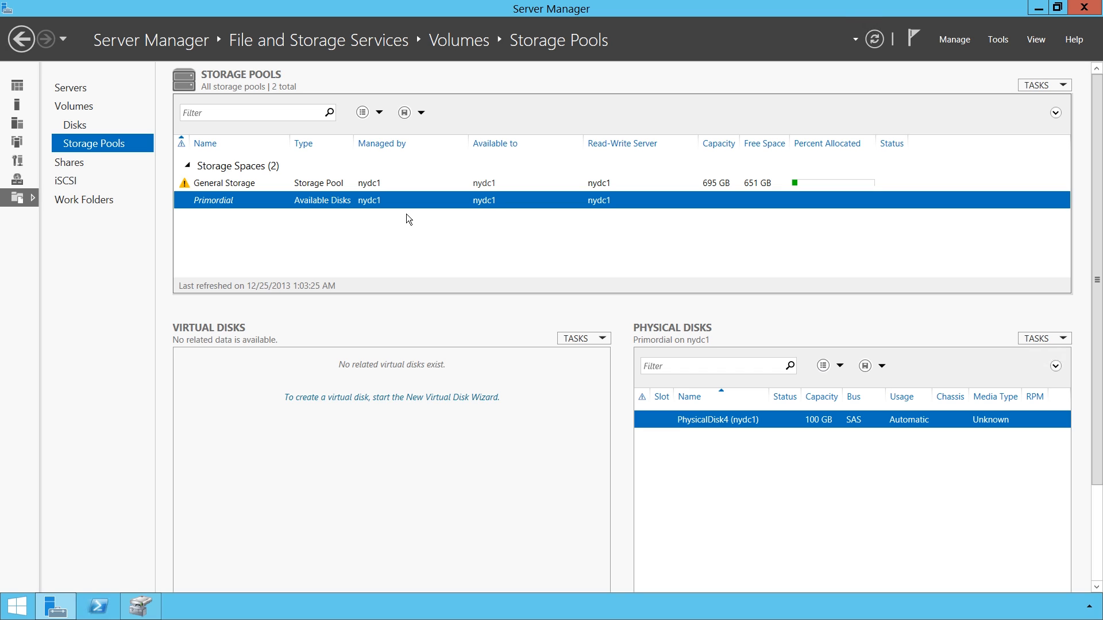
right_click(343, 185)
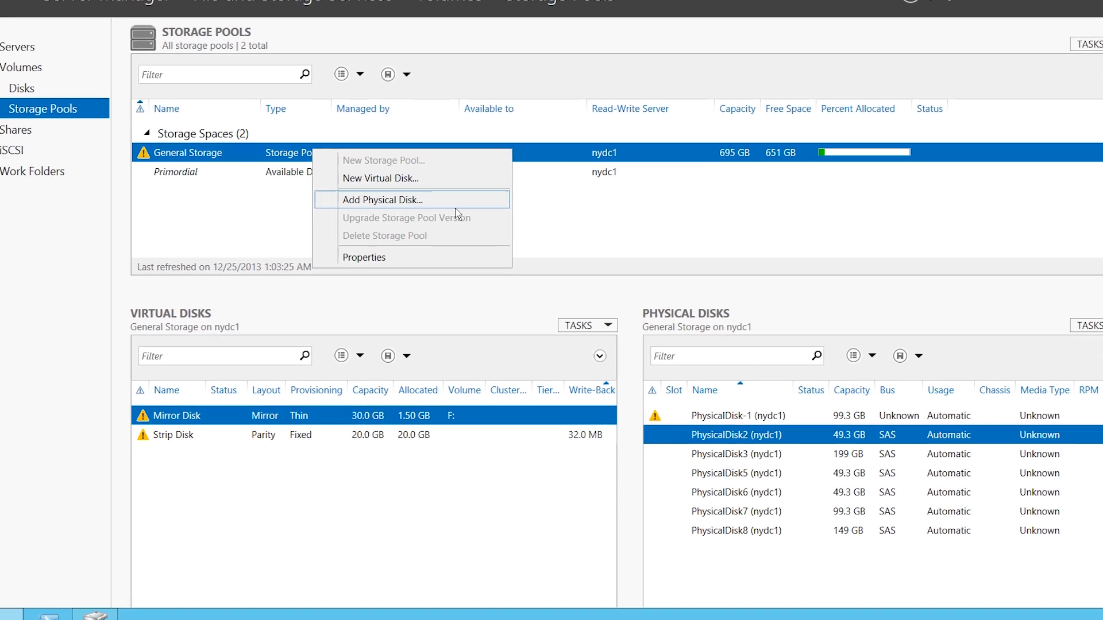
click(464, 231)
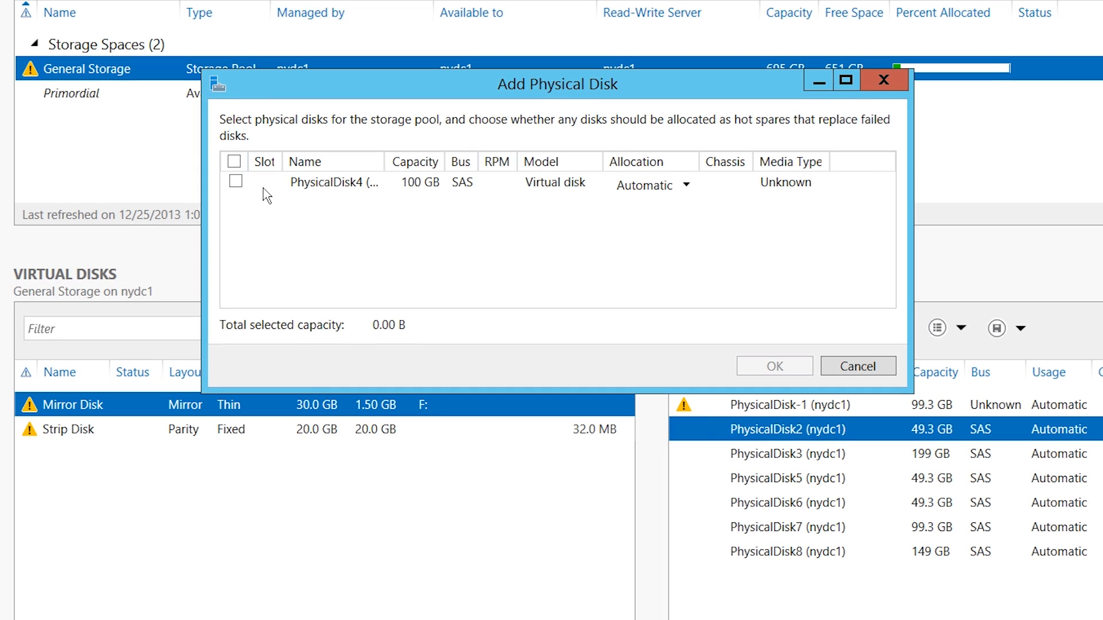
click(247, 191)
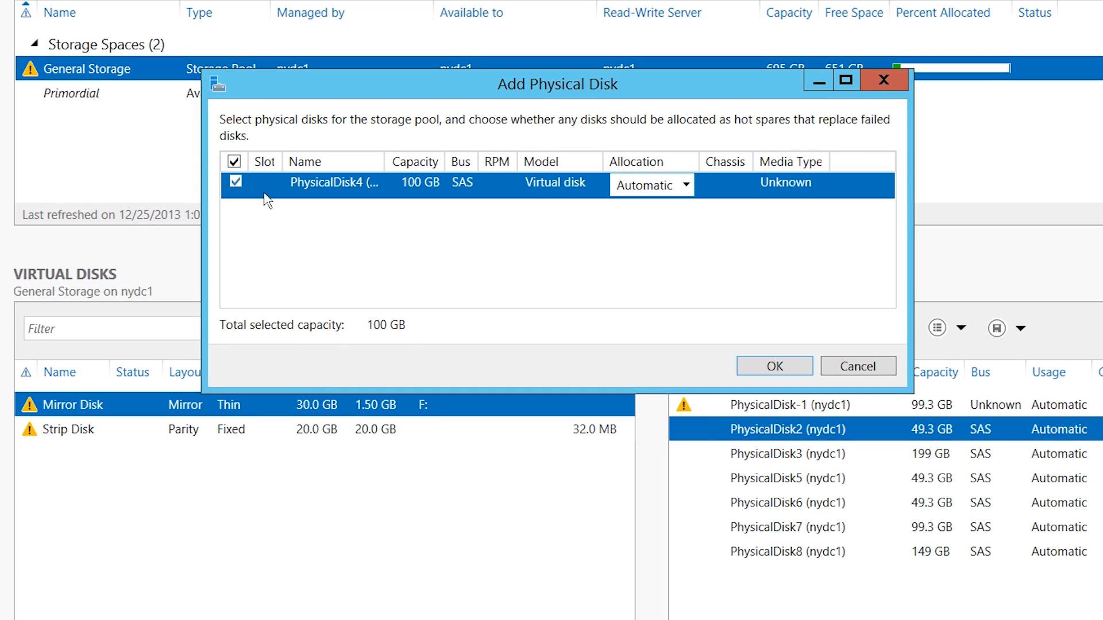
click(685, 190)
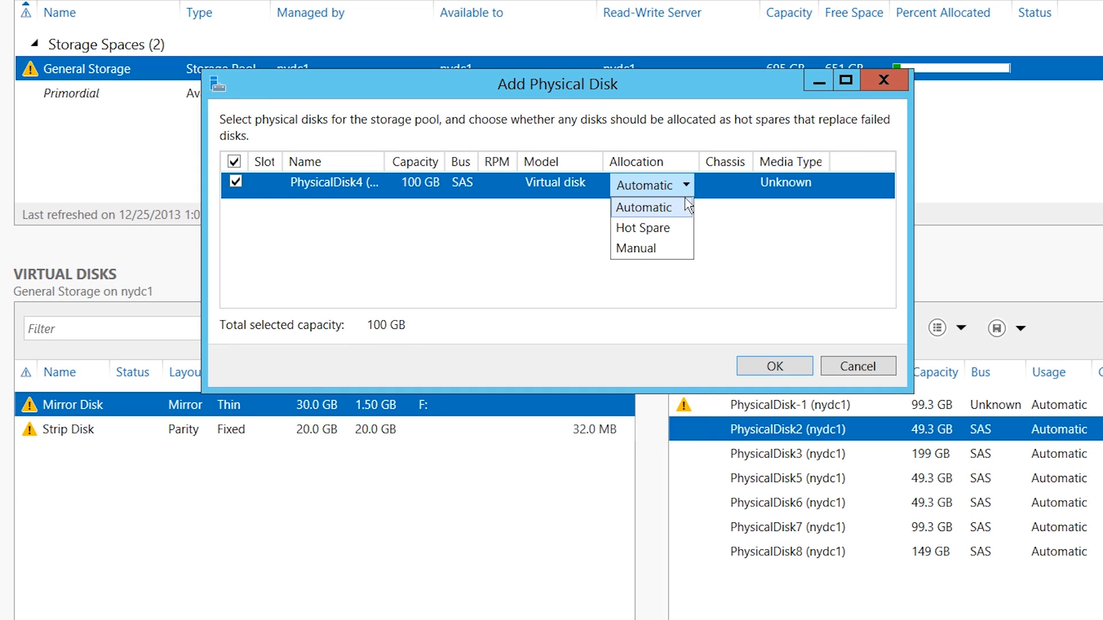
click(684, 242)
click(770, 365)
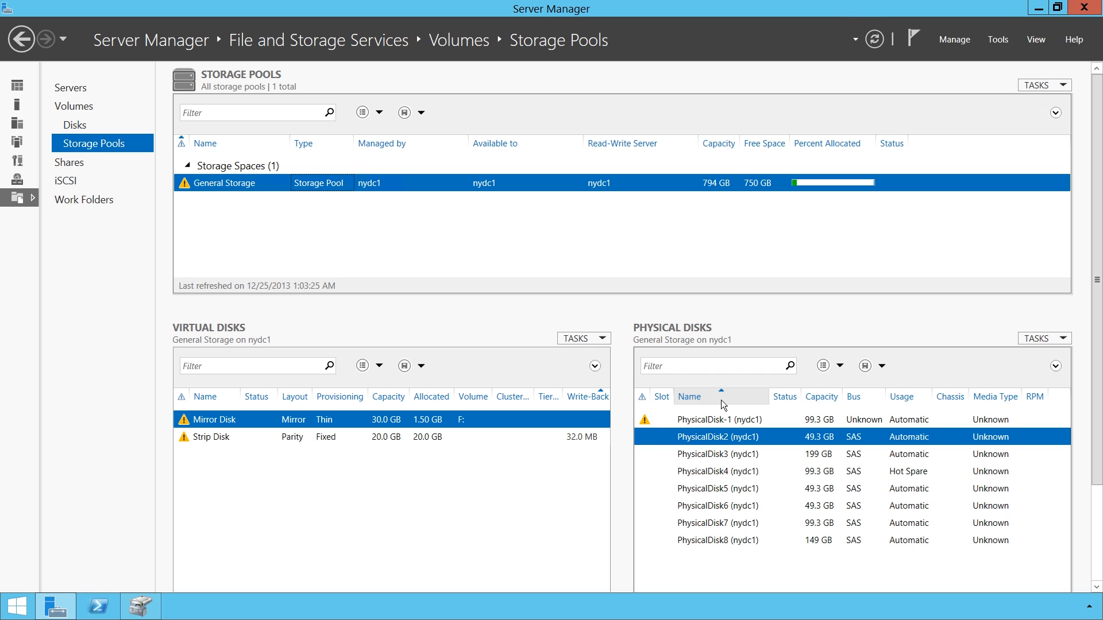
Repair the virtual disk Mirror Disk and widen the Status column of the virtual disks list to follow the repair.
click(696, 476)
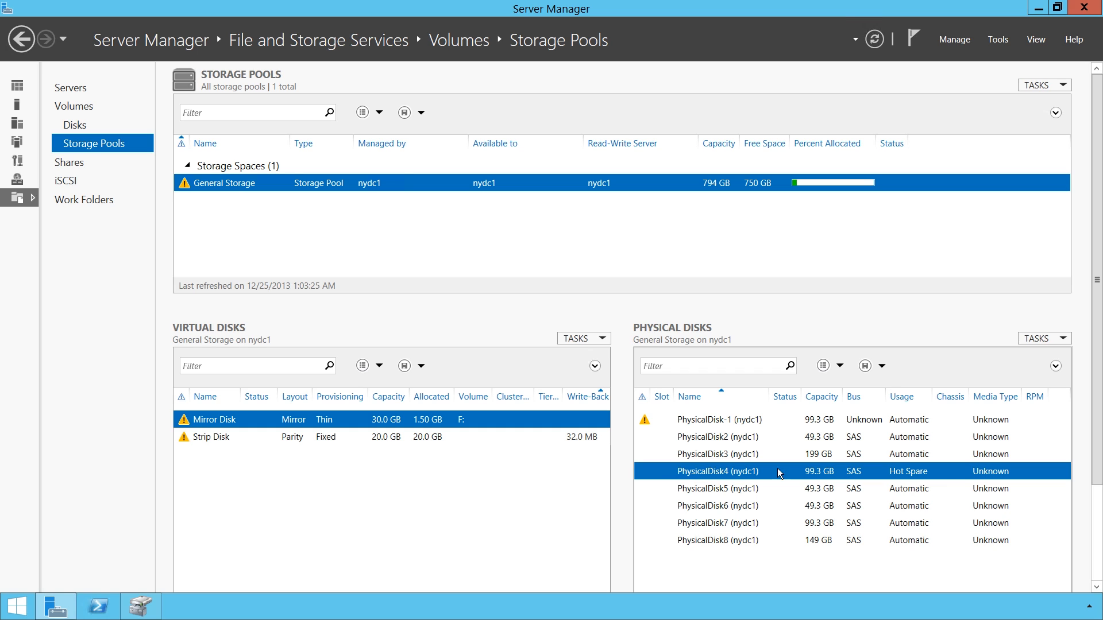
right_click(274, 426)
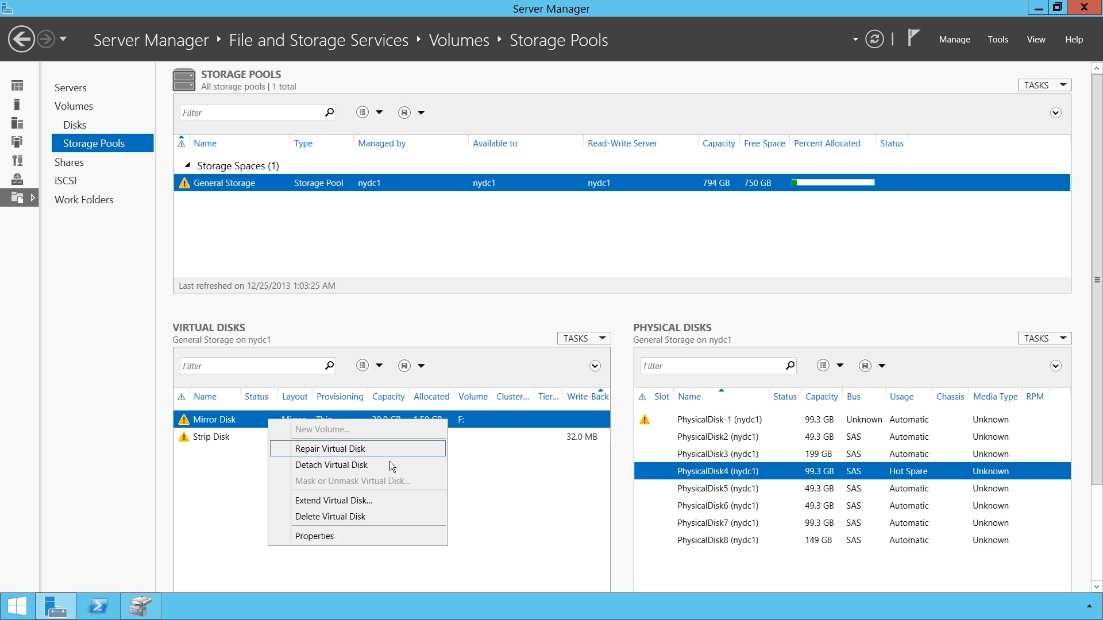
key(Return)
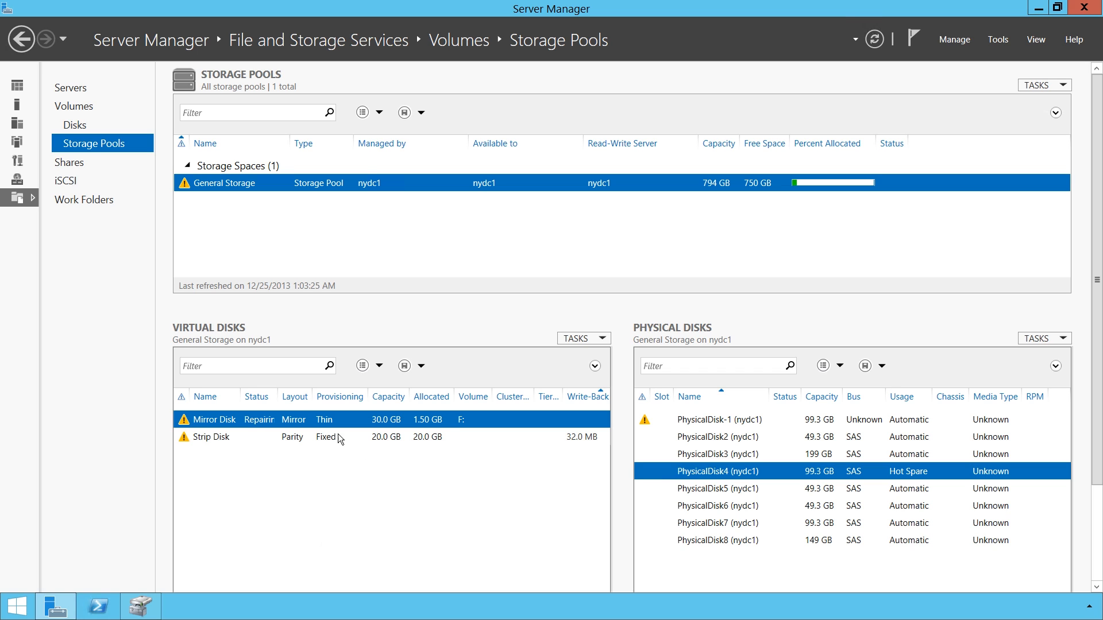
drag(289, 397, 324, 402)
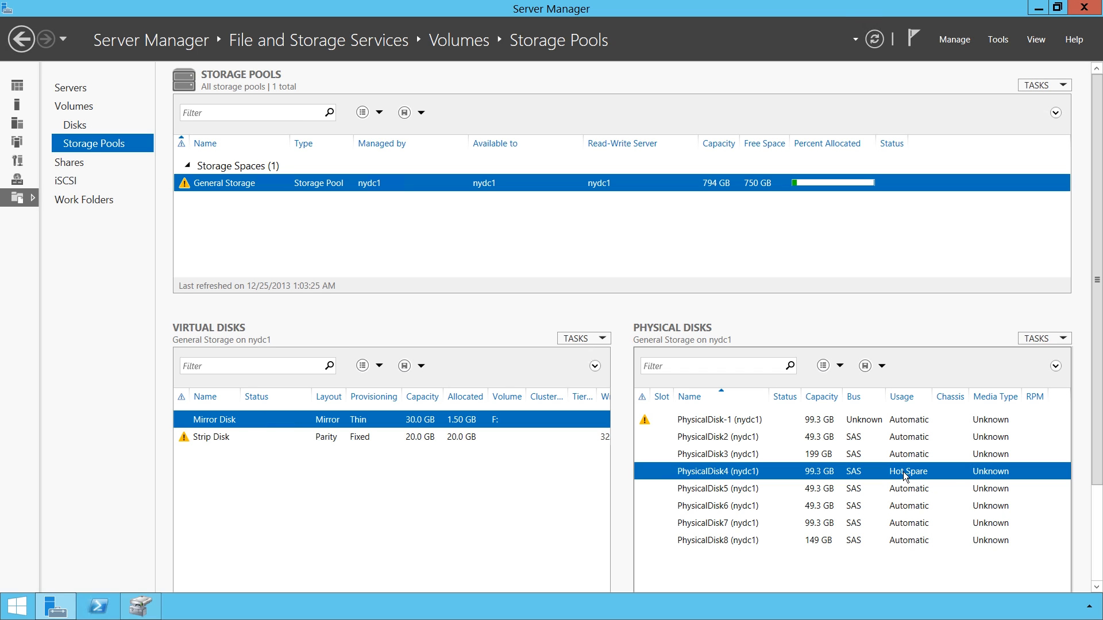
Refresh the storage pools and repair the virtual disk Strip Disk.
click(1062, 86)
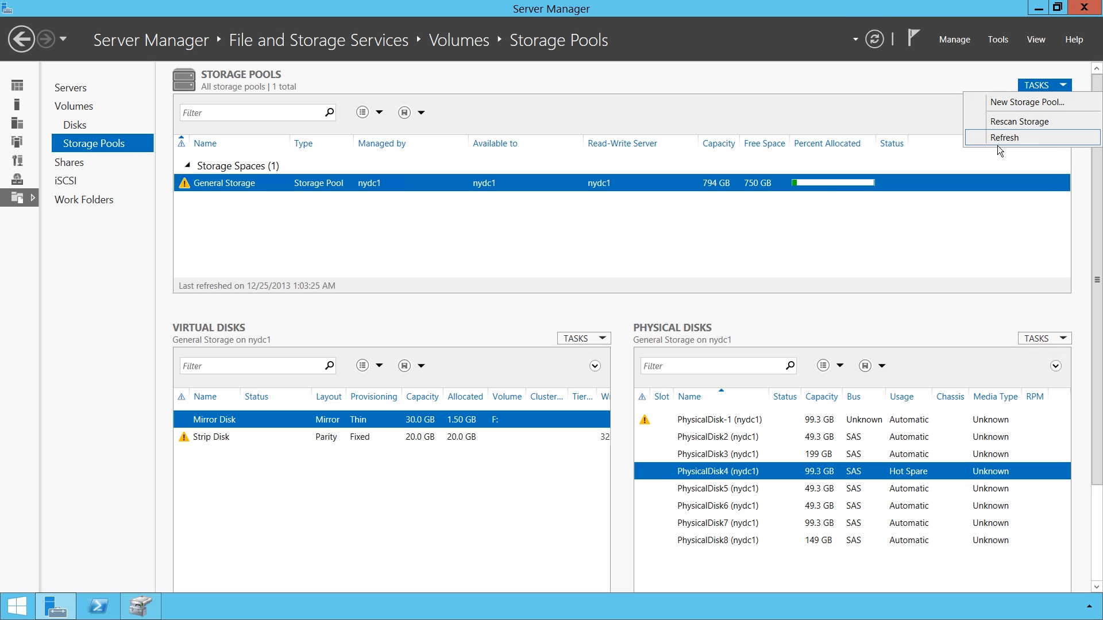
click(1050, 143)
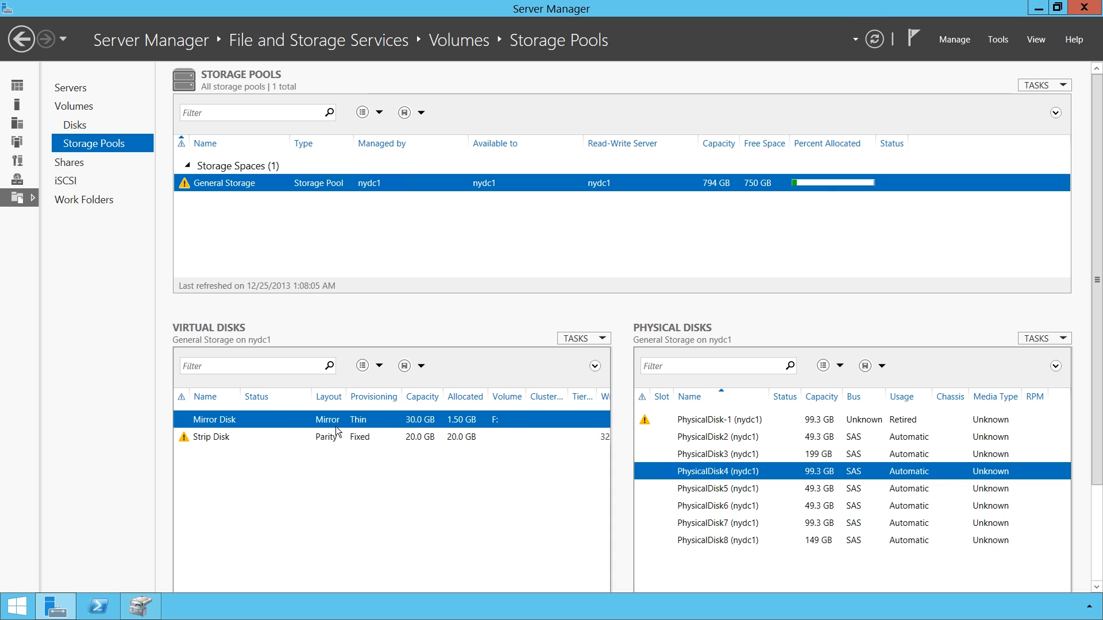
click(223, 438)
right_click(222, 439)
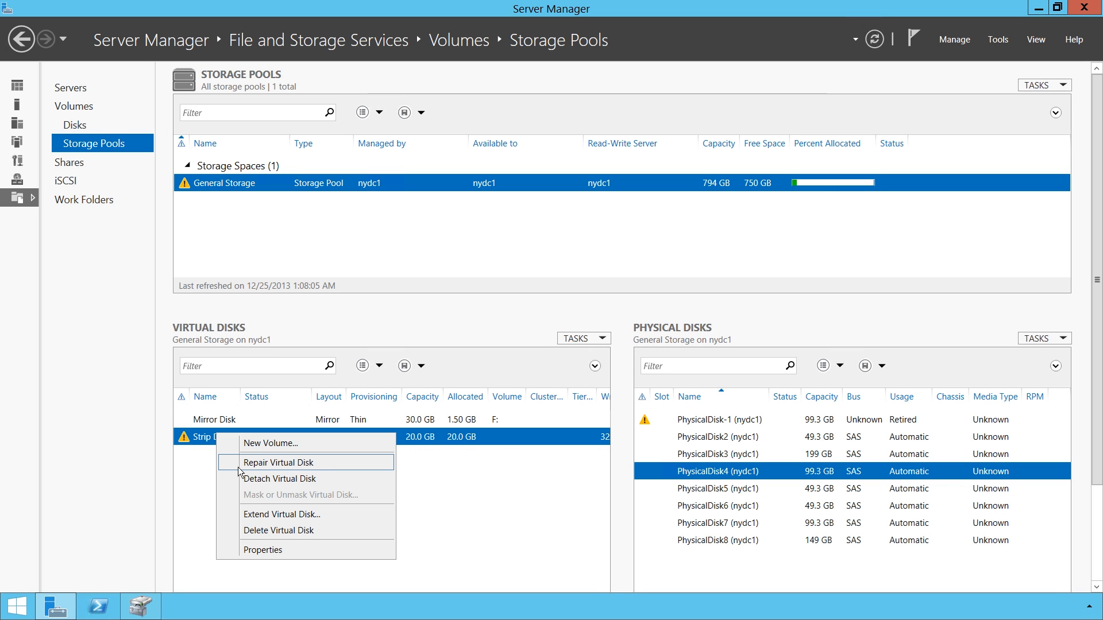
click(332, 468)
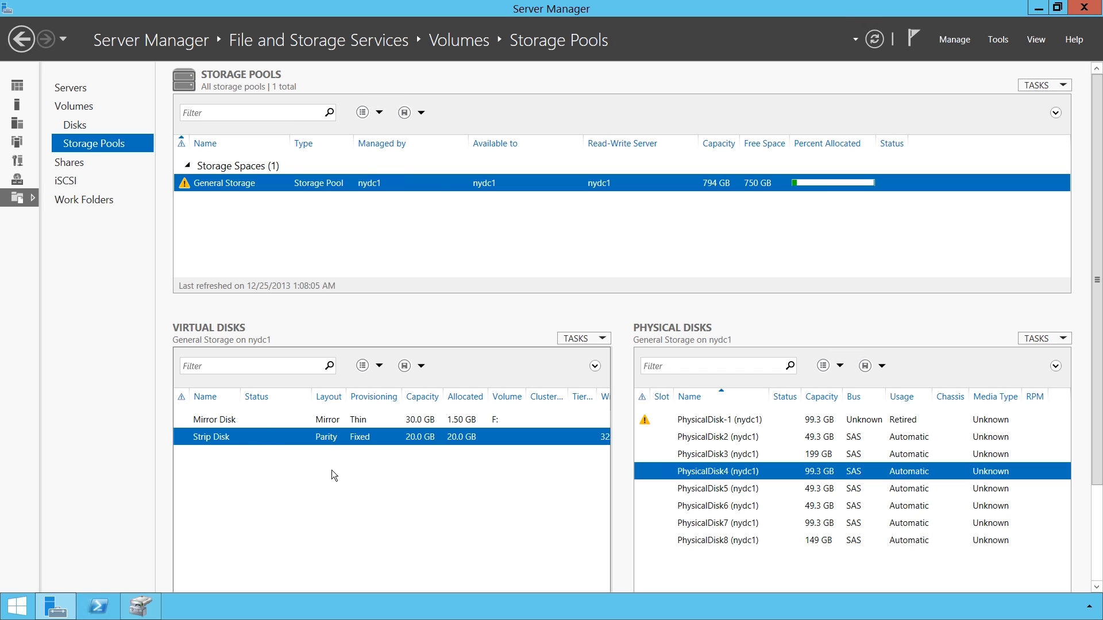
Remove the retired PhysicalDisk-1 from the General Storage pool, letting Windows rebuild any affected virtual disks.
click(691, 426)
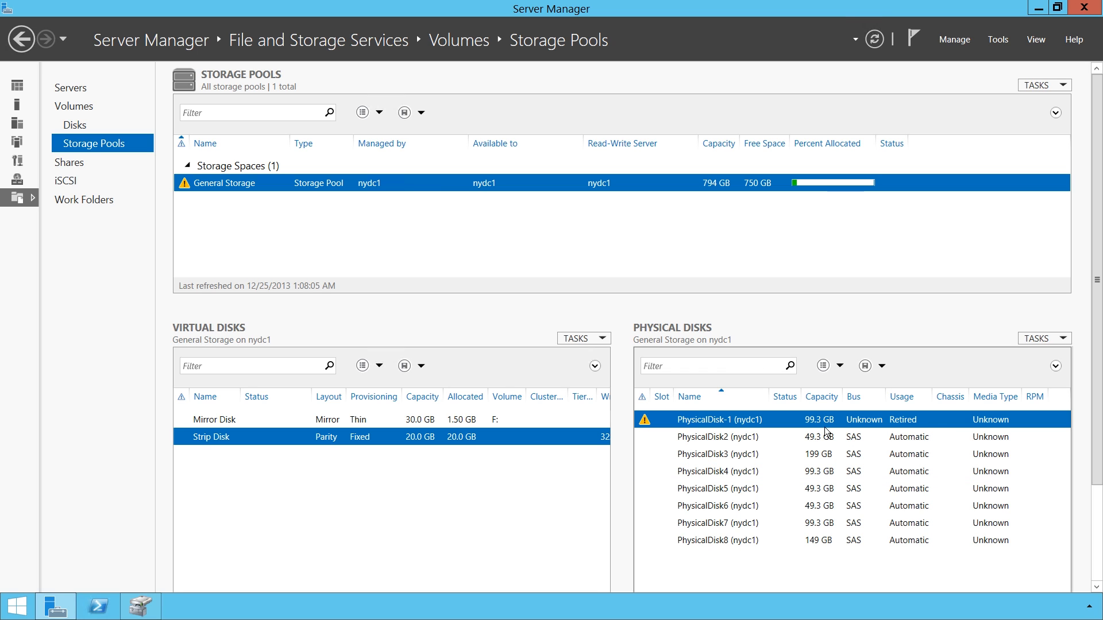
right_click(684, 425)
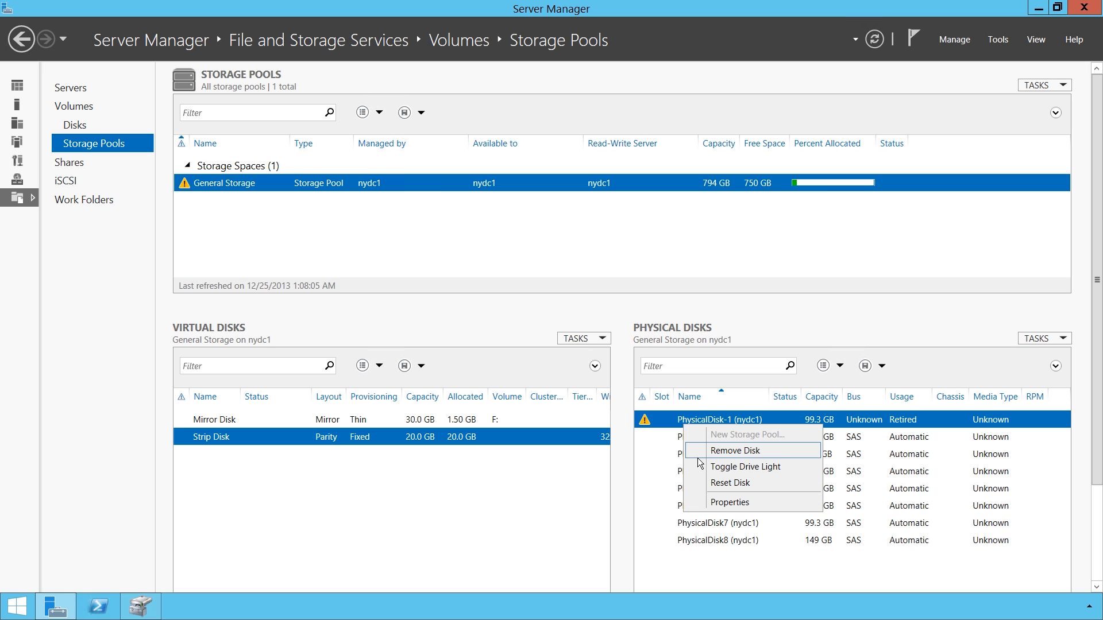
click(780, 452)
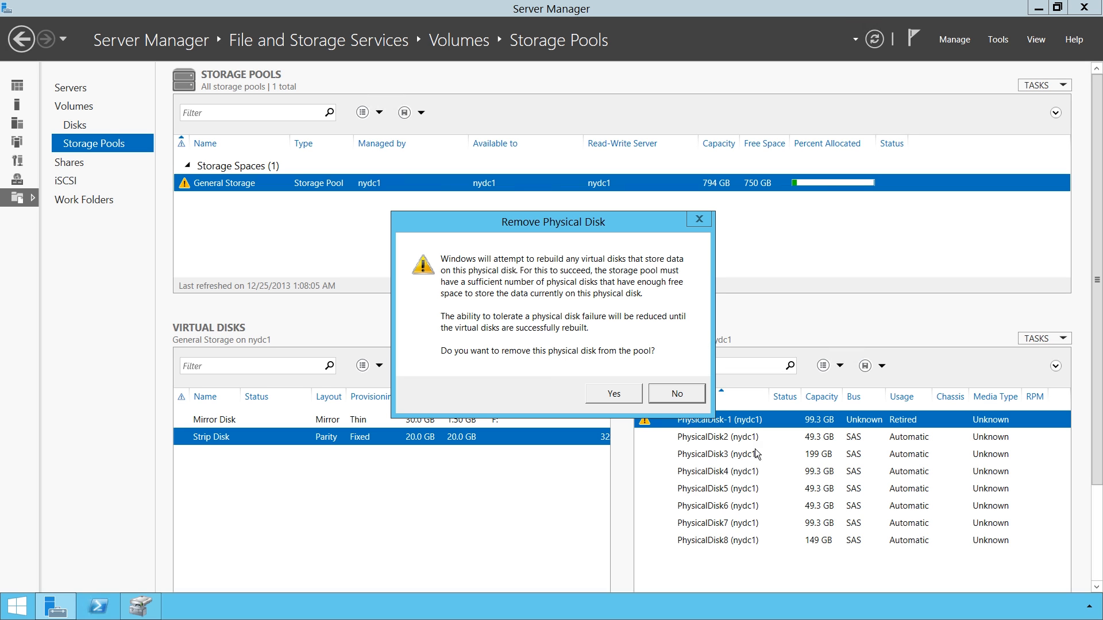
click(622, 395)
key(Return)
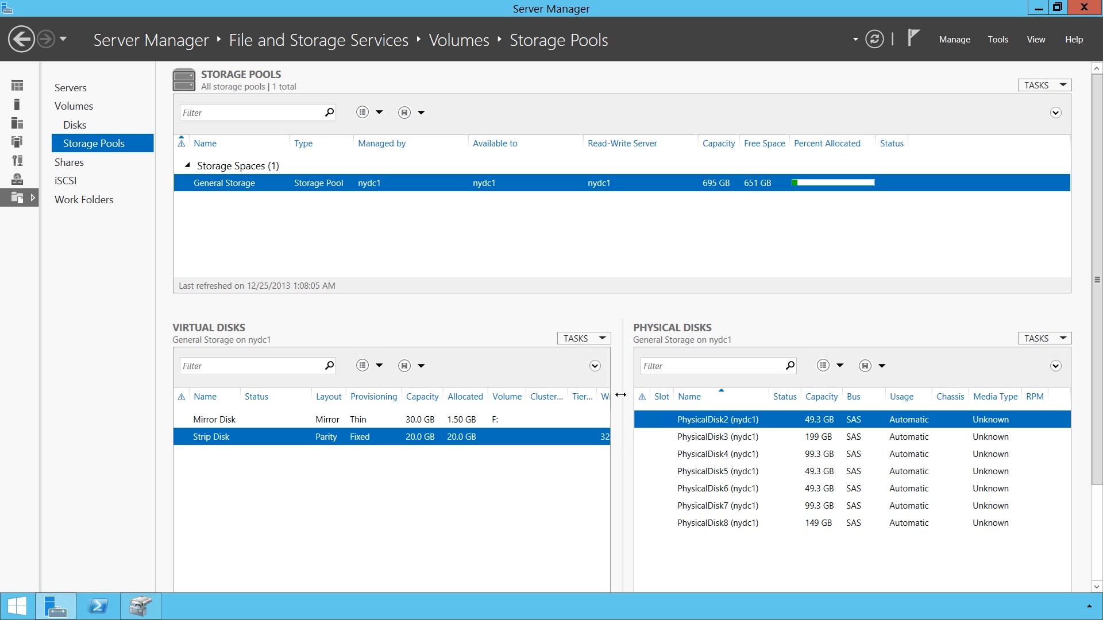
Review the media type of each remaining physical disk in the General Storage pool, from PhysicalDisk3 down to PhysicalDisk8.
click(996, 443)
click(1000, 459)
click(1000, 475)
click(1000, 492)
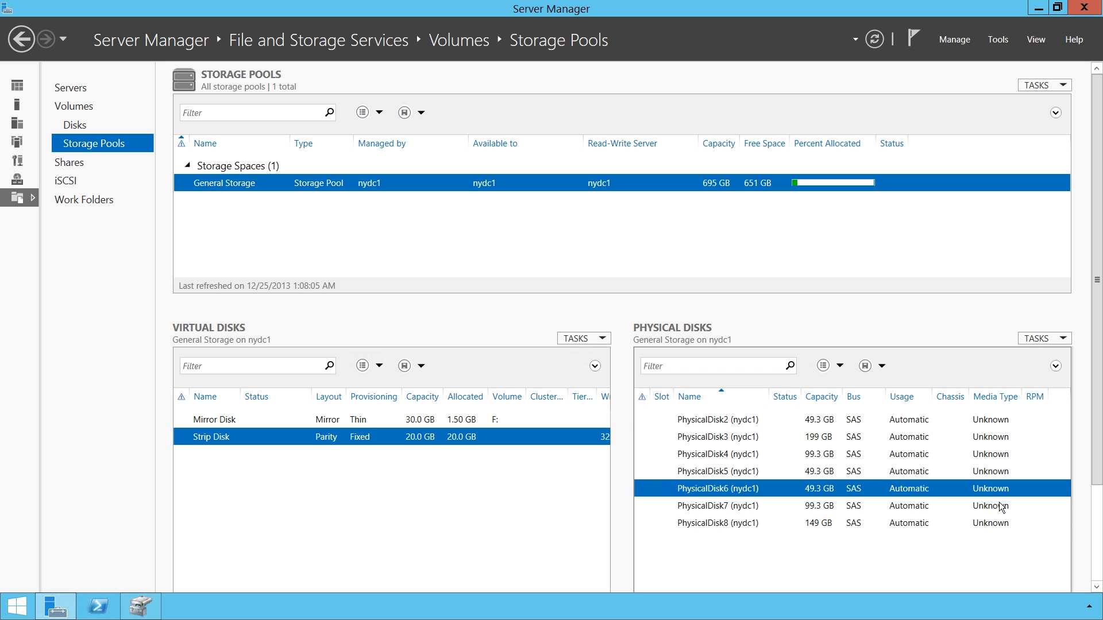
click(1001, 509)
click(1001, 520)
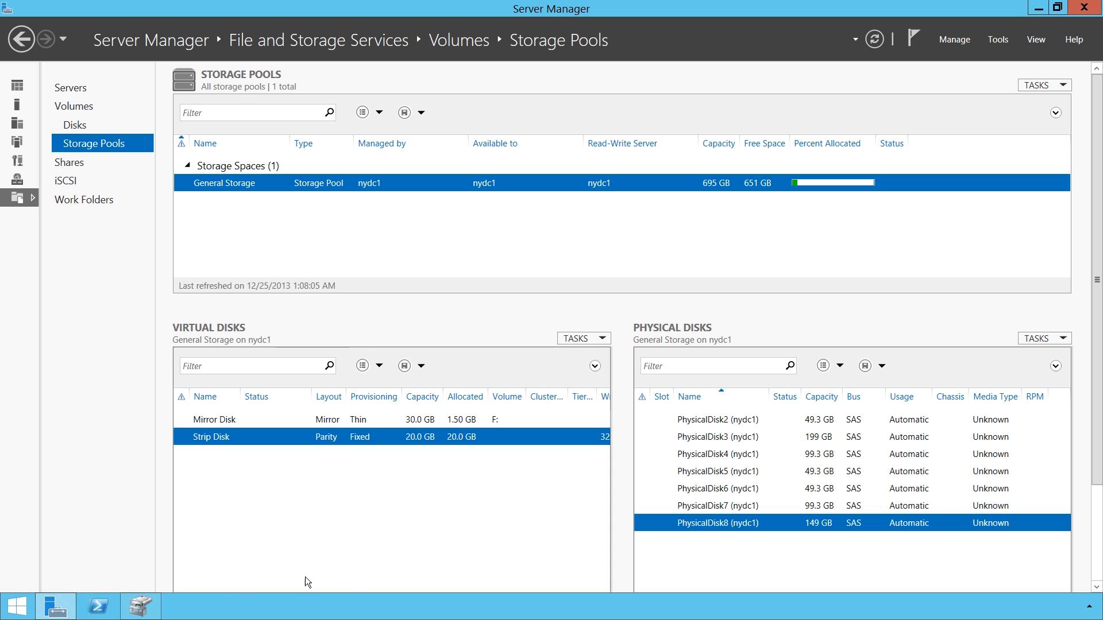
Switch to Windows PowerShell, change to the root of C:, and list all physical disks with Get-PhysicalDisk.
click(98, 607)
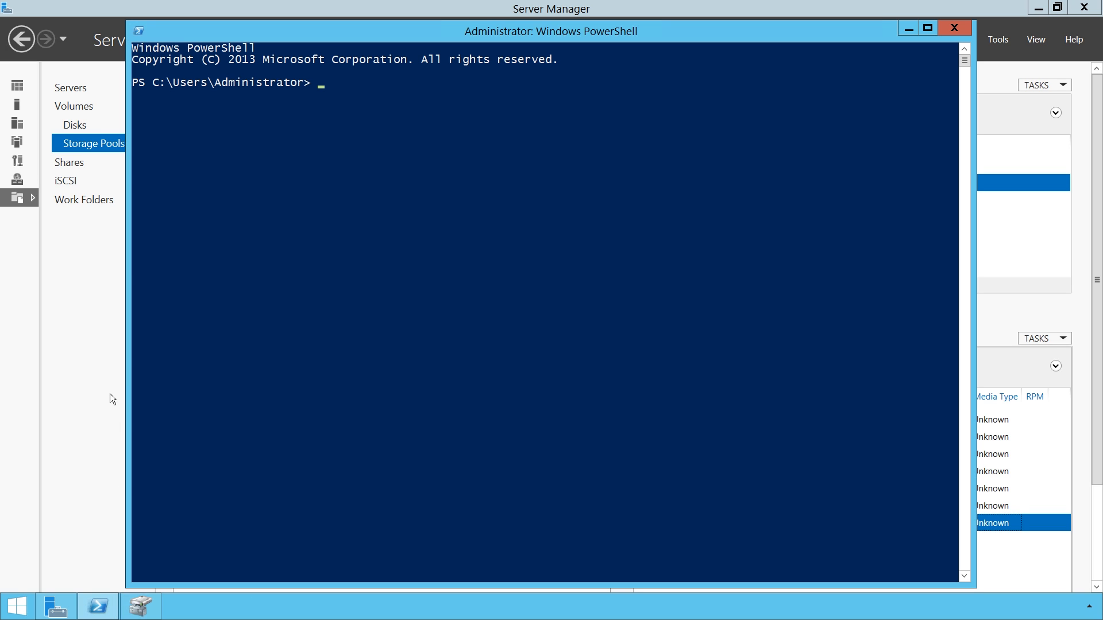
text(cd \)
key(Return)
text(Get-PhysicalDisk)
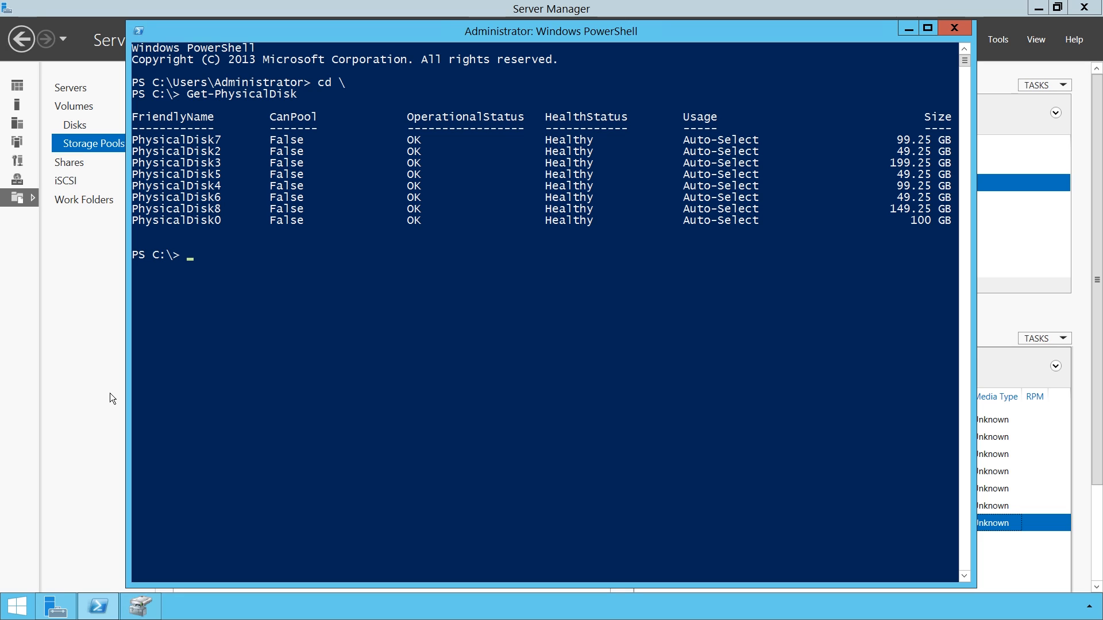
List only PhysicalDisk2 to PhysicalDisk4 by running Get-PhysicalDisk | where FriendlyName -Like PhysicalDisk[2-4].
key(Up)
text(| where FriendlyName -Like PhysicalDisk[2-4])
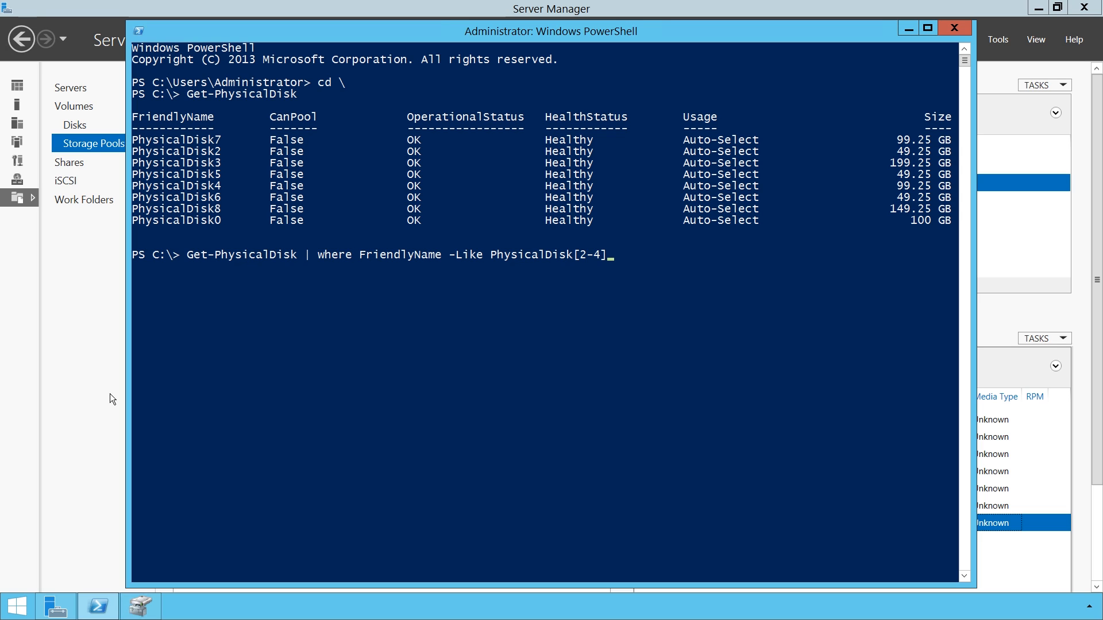
key(Return)
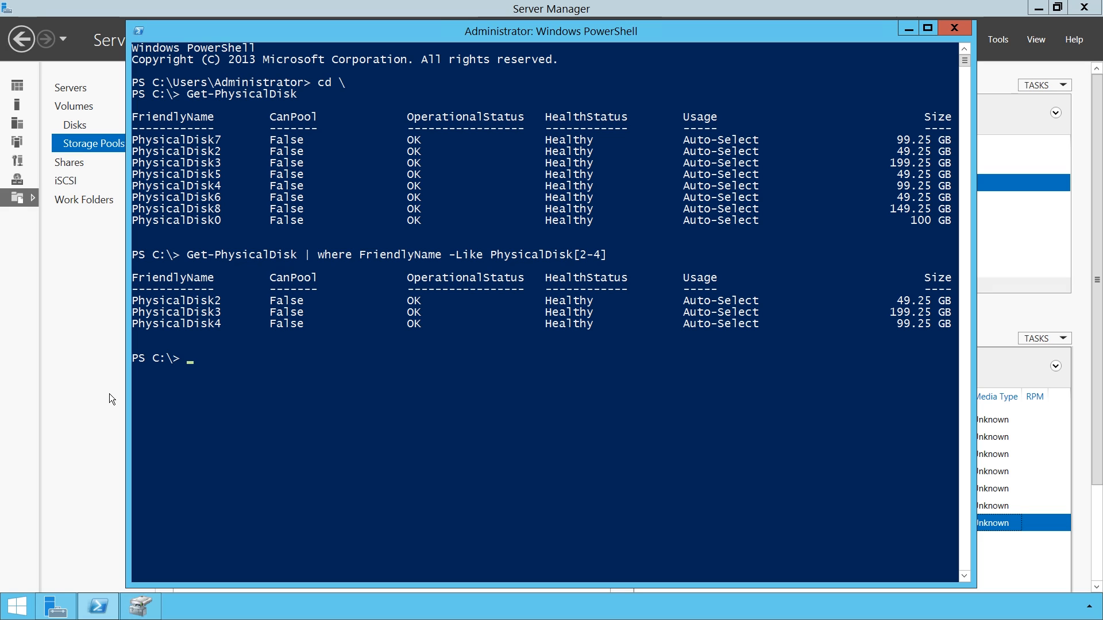
Pipe the PhysicalDisk[2-4] query into set-PhysicalDisk -MediaType HDD to mark PhysicalDisk2 through PhysicalDisk4 as HDD.
key(Up)
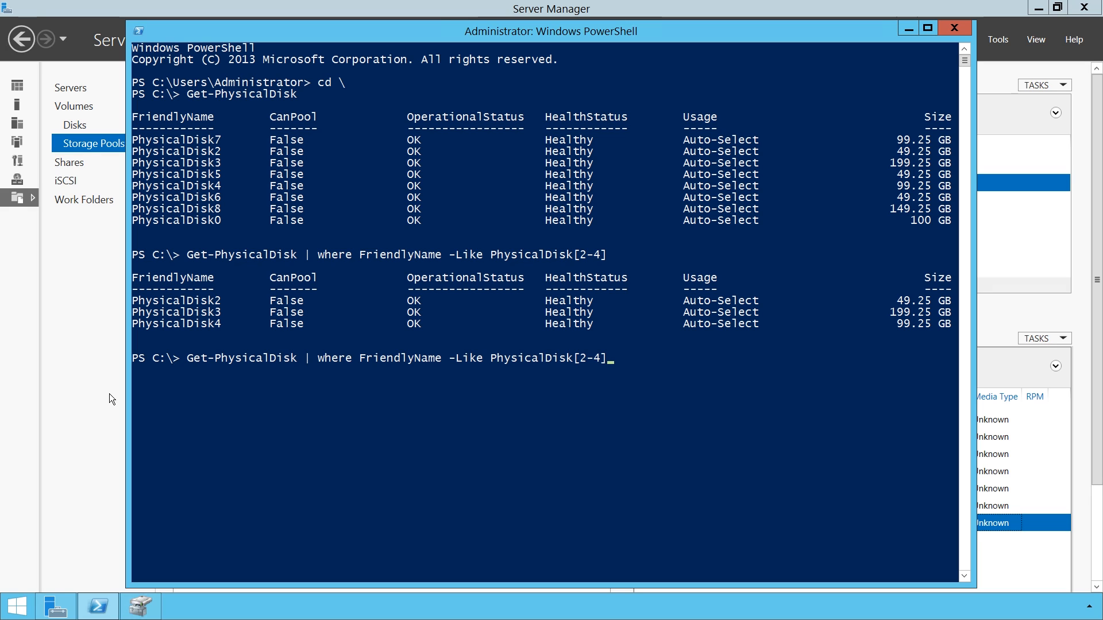
text(| set-PhysicalDisk -MediaType HDD)
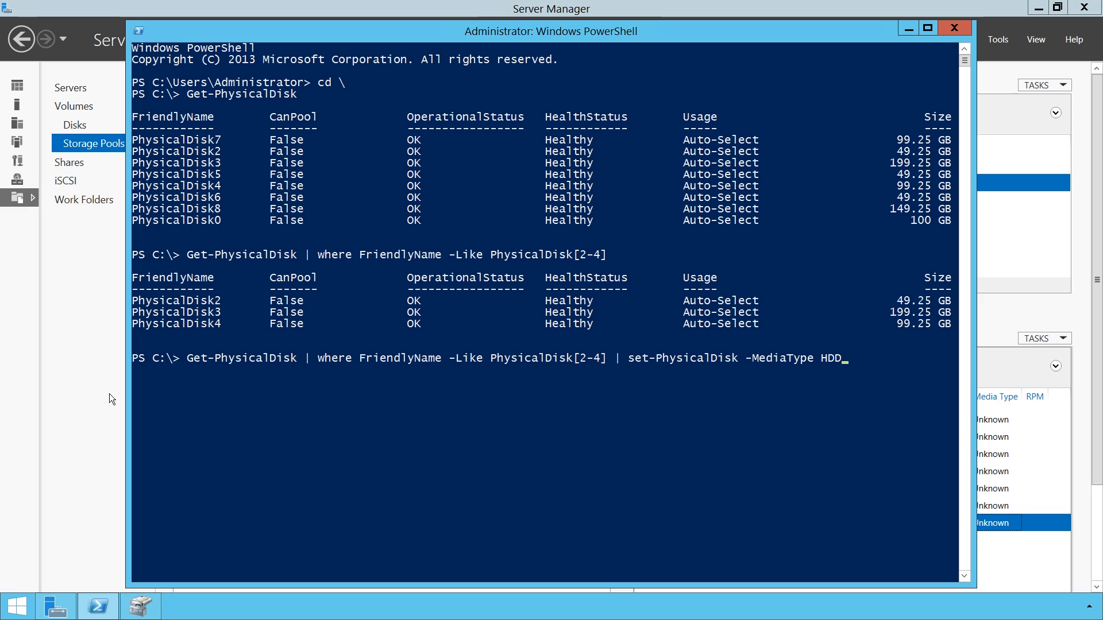
key(Return)
Rerun the media type command for PhysicalDisk[5-8] with -MediaType SSD to mark PhysicalDisk5 through PhysicalDisk8 as SSD.
key(Up)
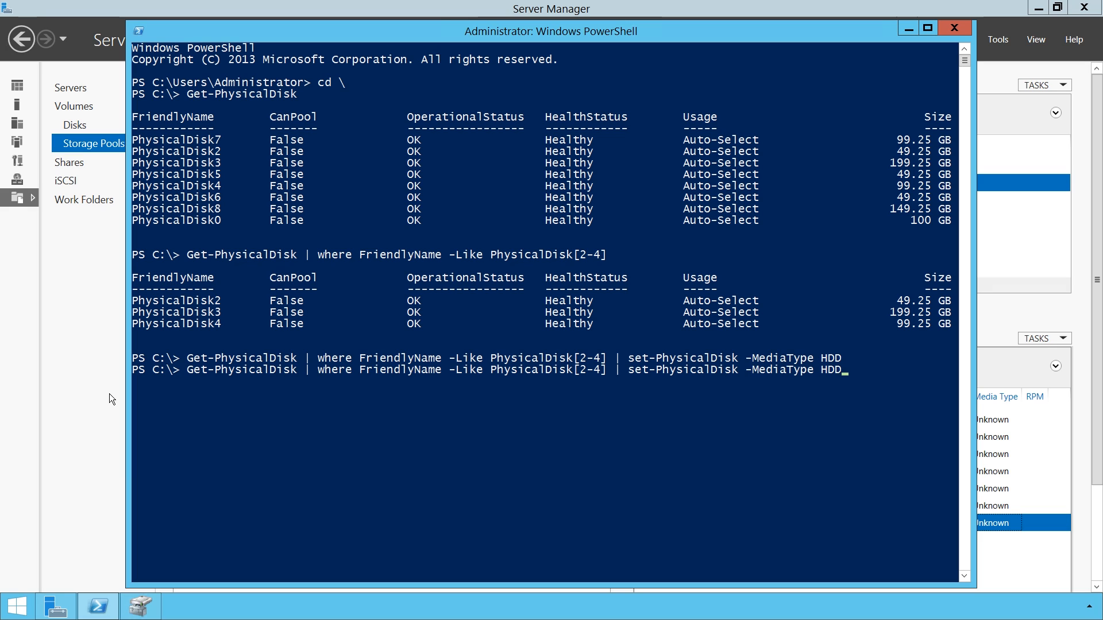
key(BackSpace)
key(BackSpace)
key(BackSpace)
text(SSD)
key(Left)
key(Left)
key(Left)
key(Left)
key(Left)
key(Left)
key(Left)
key(Left)
key(Left)
key(Left)
key(Left)
key(Left)
key(Left)
key(Left)
key(BackSpace)
text(5)
key(BackSpace)
text(8)
key(Right)
key(Return)
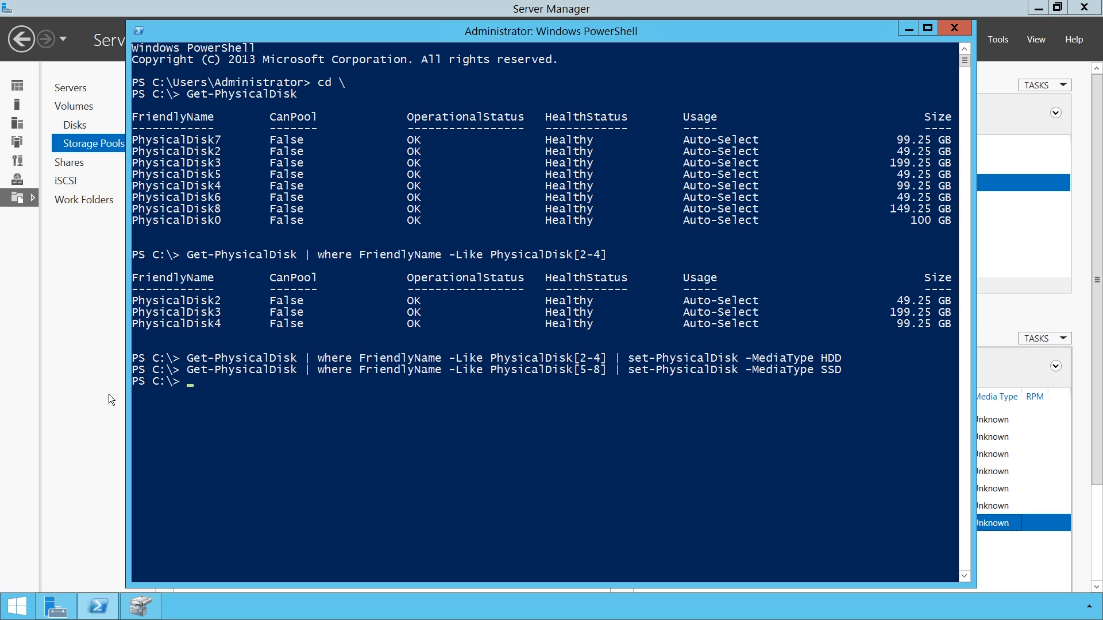
Exit PowerShell, refresh the storage pools in Server Manager, and check the media type of the physical disks.
text(exit)
key(Return)
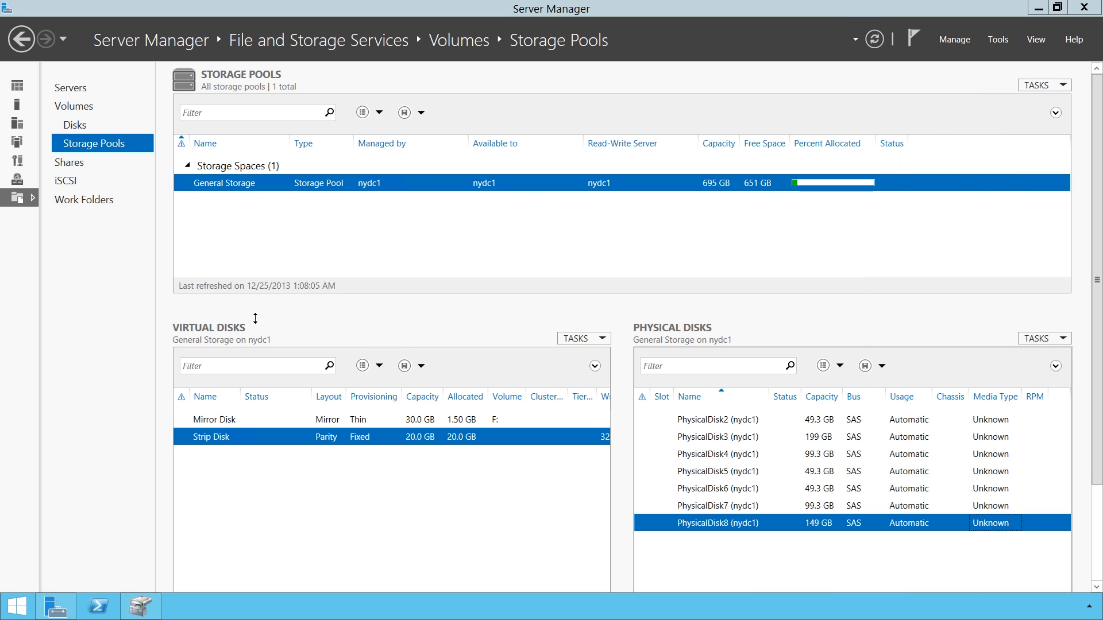
click(1044, 86)
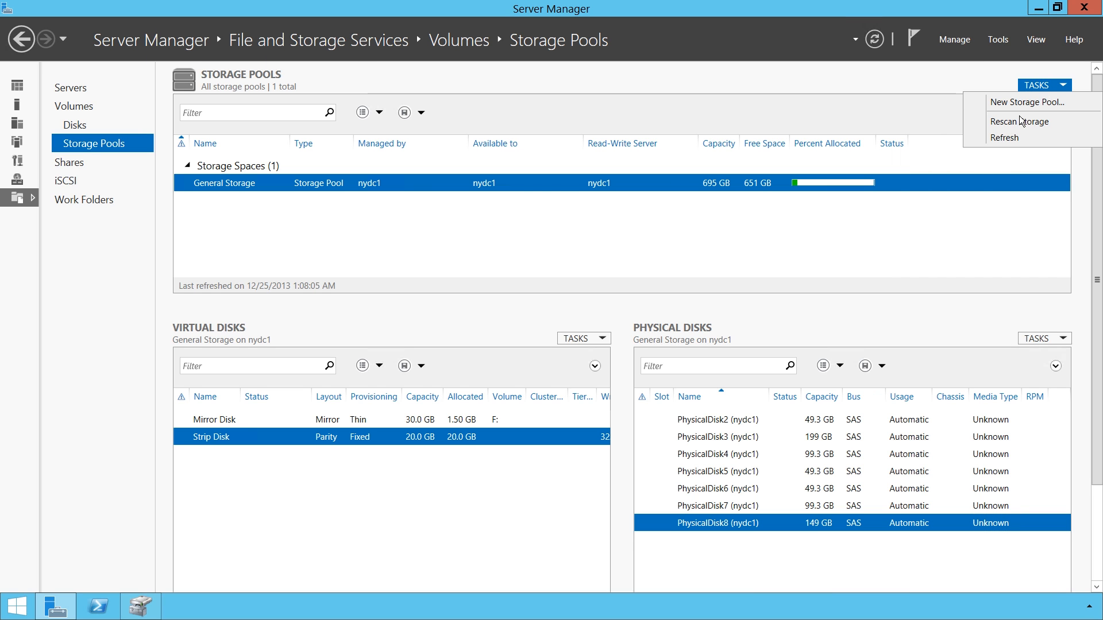
click(1079, 145)
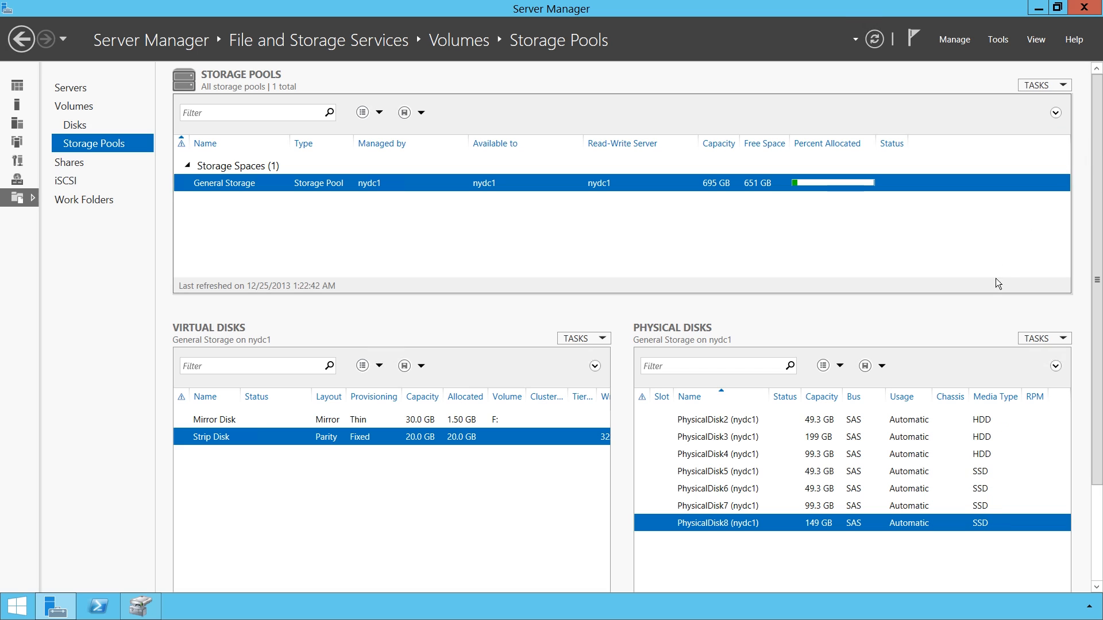
click(985, 435)
drag(986, 463, 982, 532)
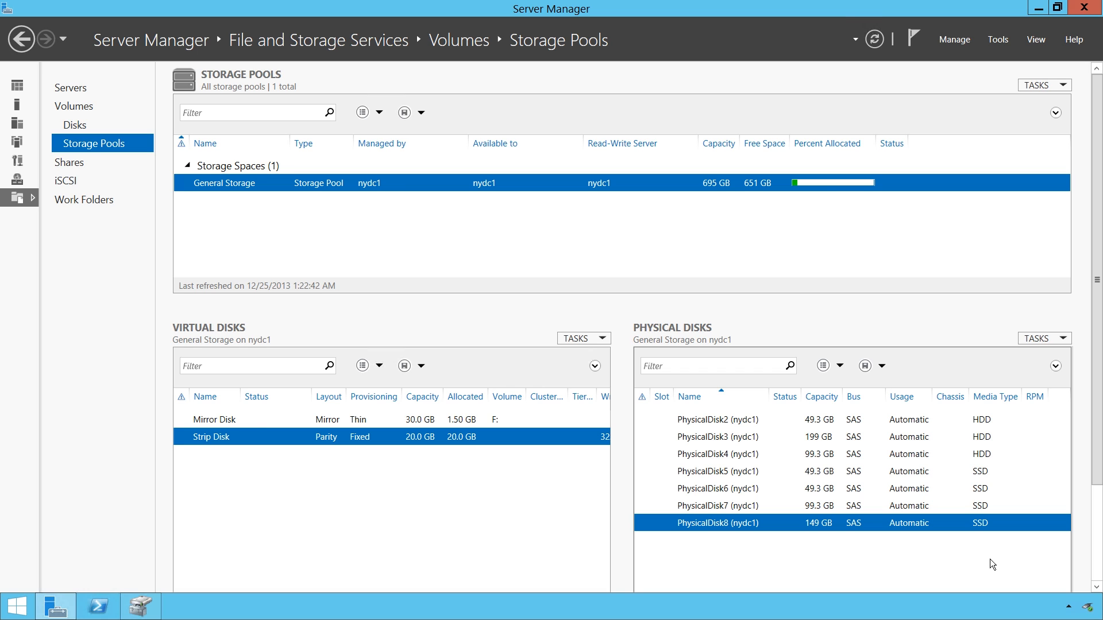
Start a new virtual disk in the General Storage pool with the name and description Tier Drive and storage tiers enabled.
right_click(336, 195)
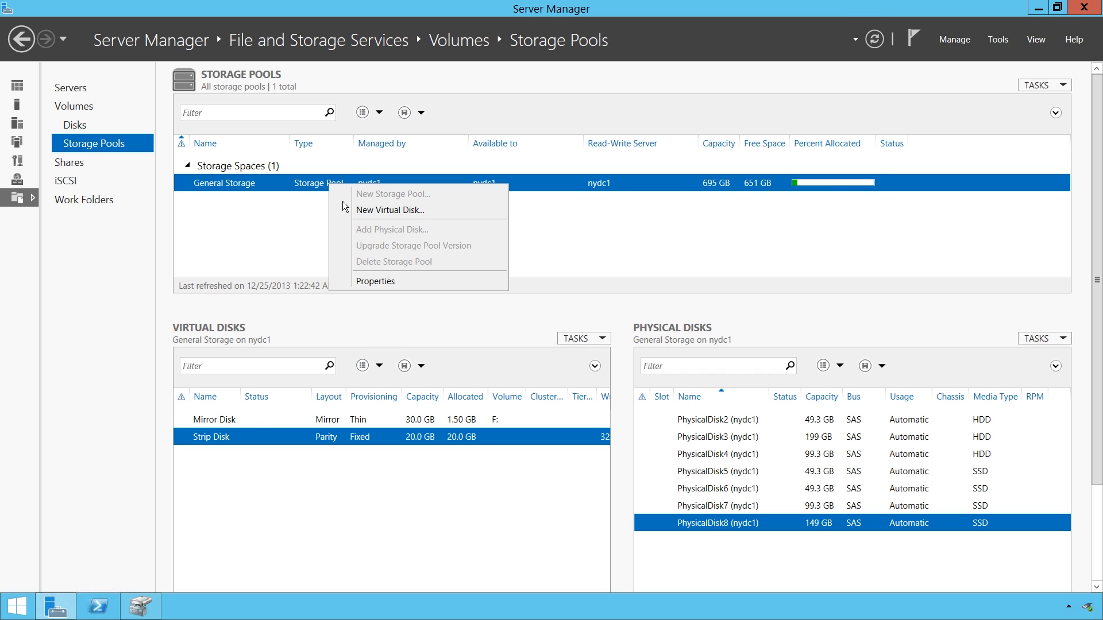
click(460, 218)
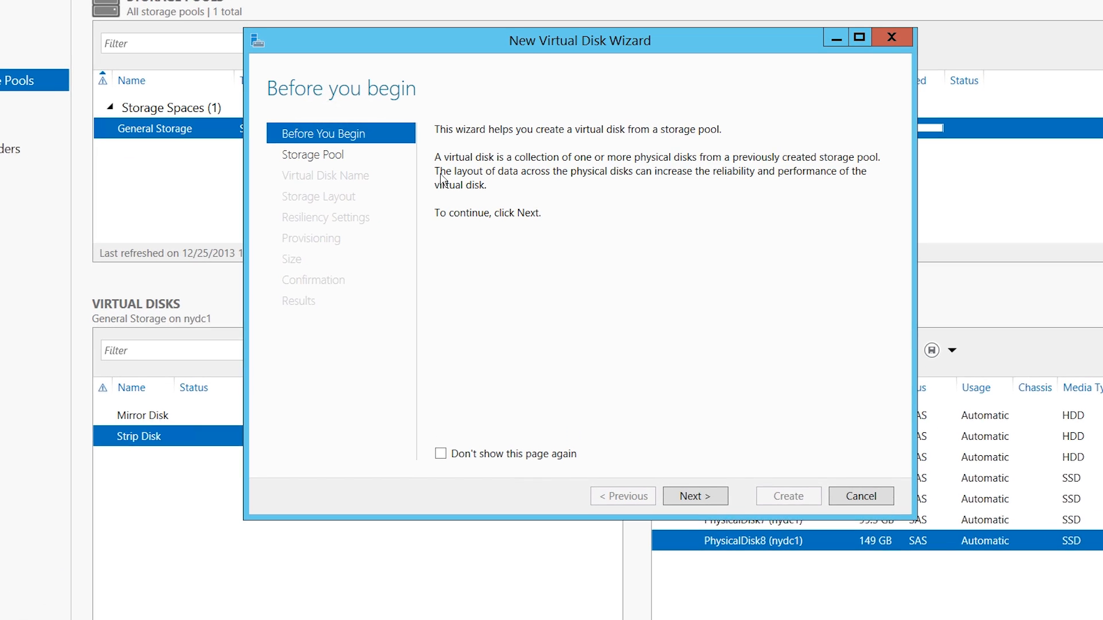
click(697, 499)
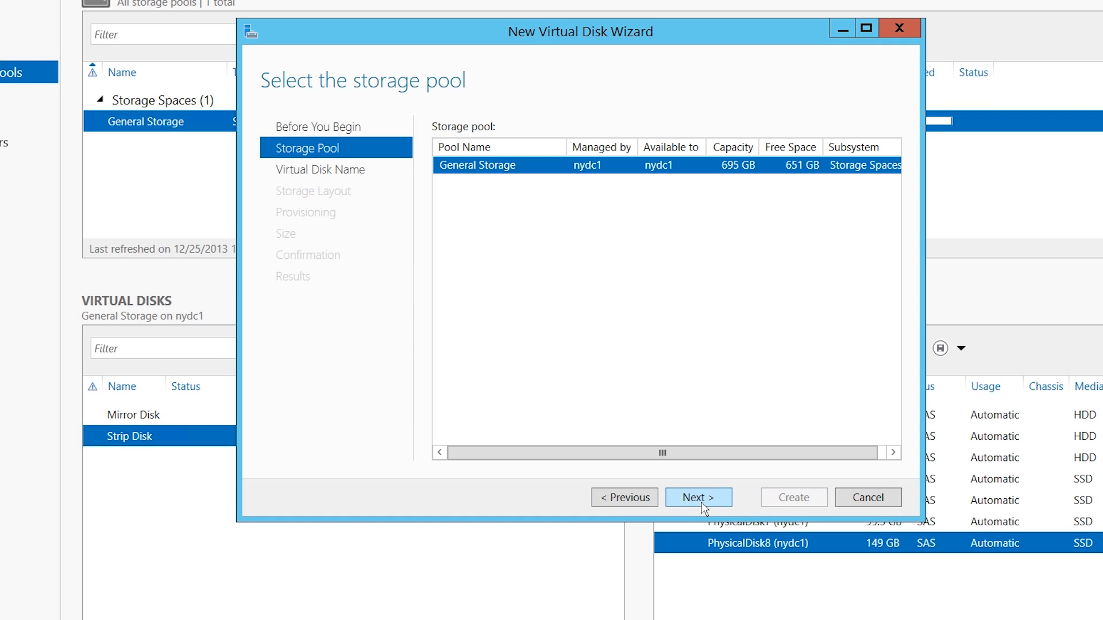
click(697, 499)
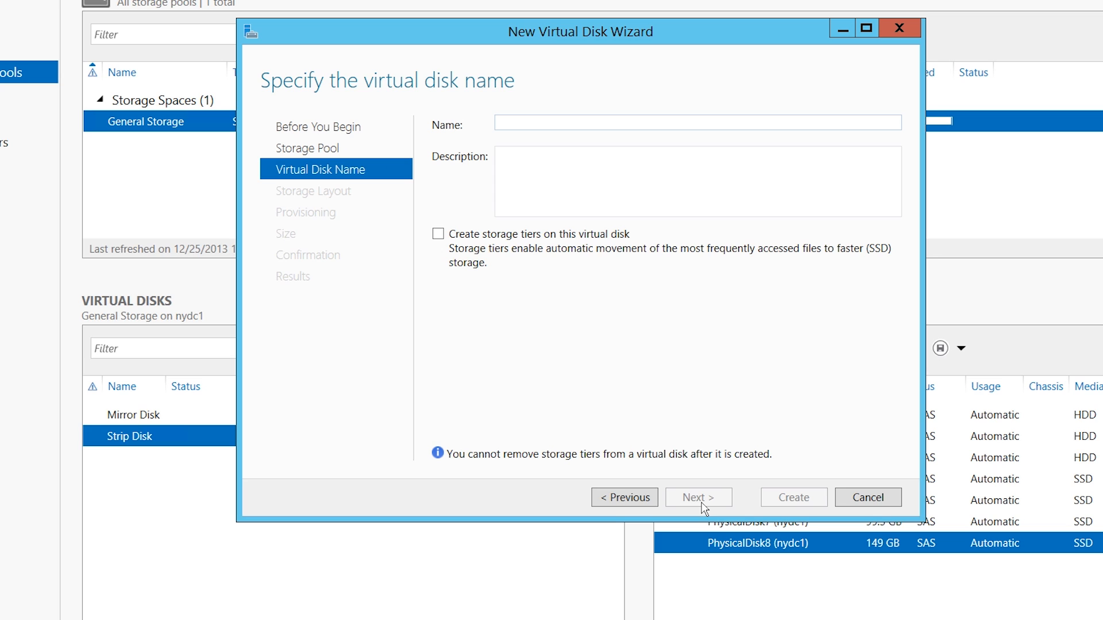
text(Tier Drive)
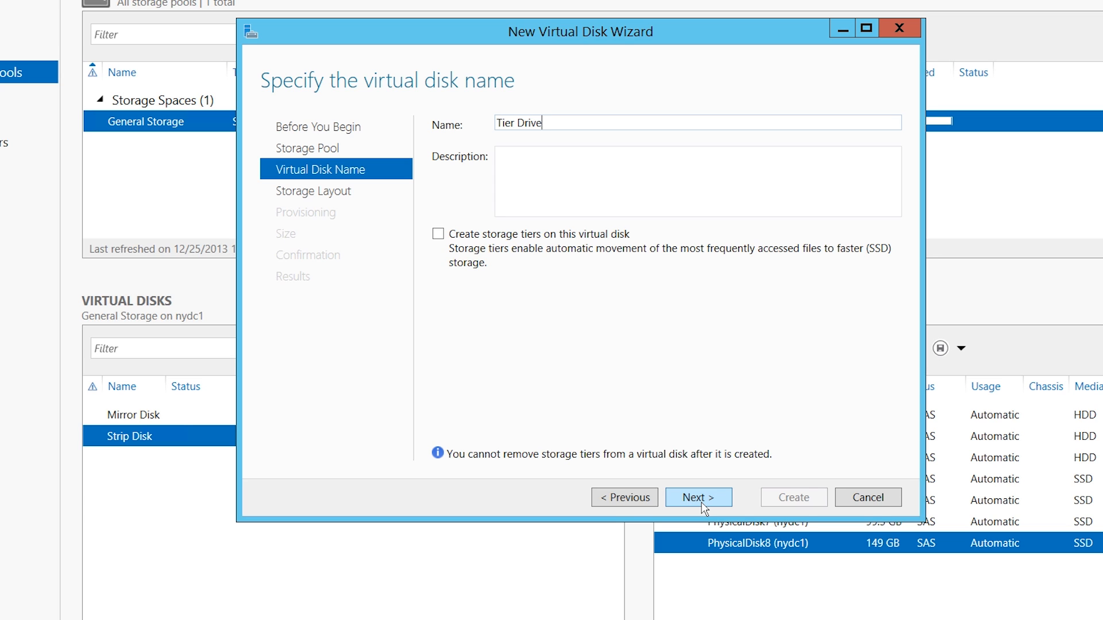
click(560, 189)
text(Tier Drive)
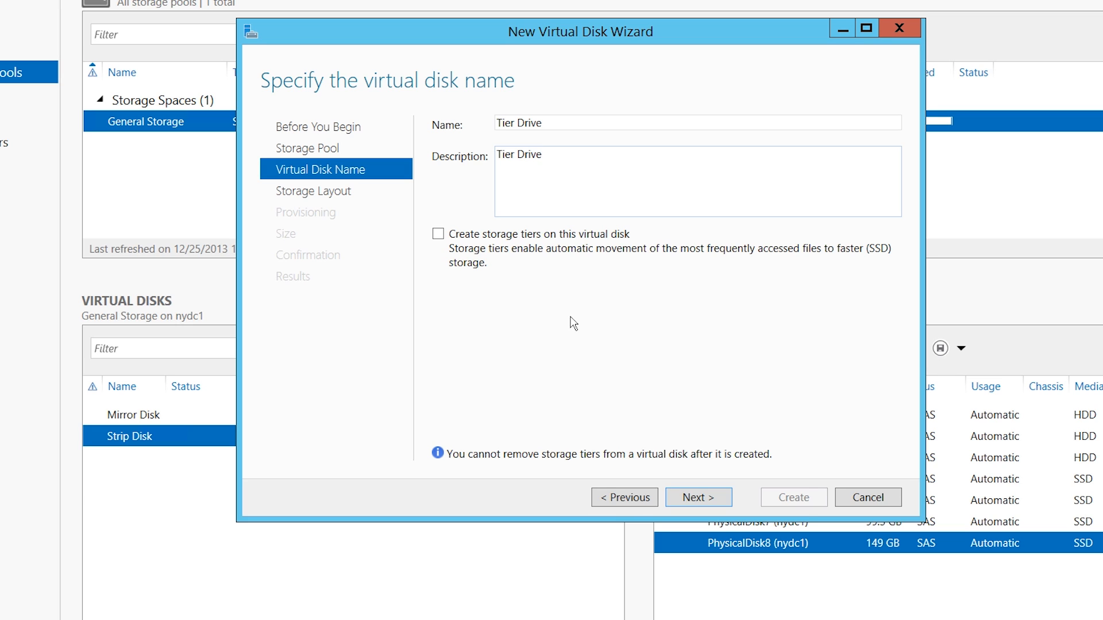
click(445, 244)
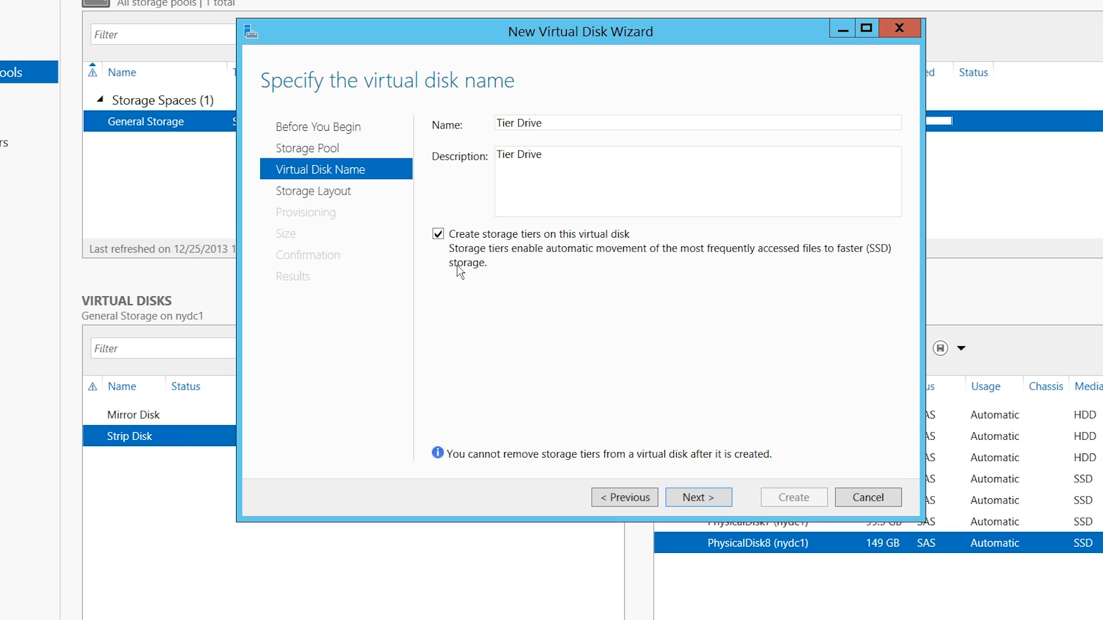
click(710, 498)
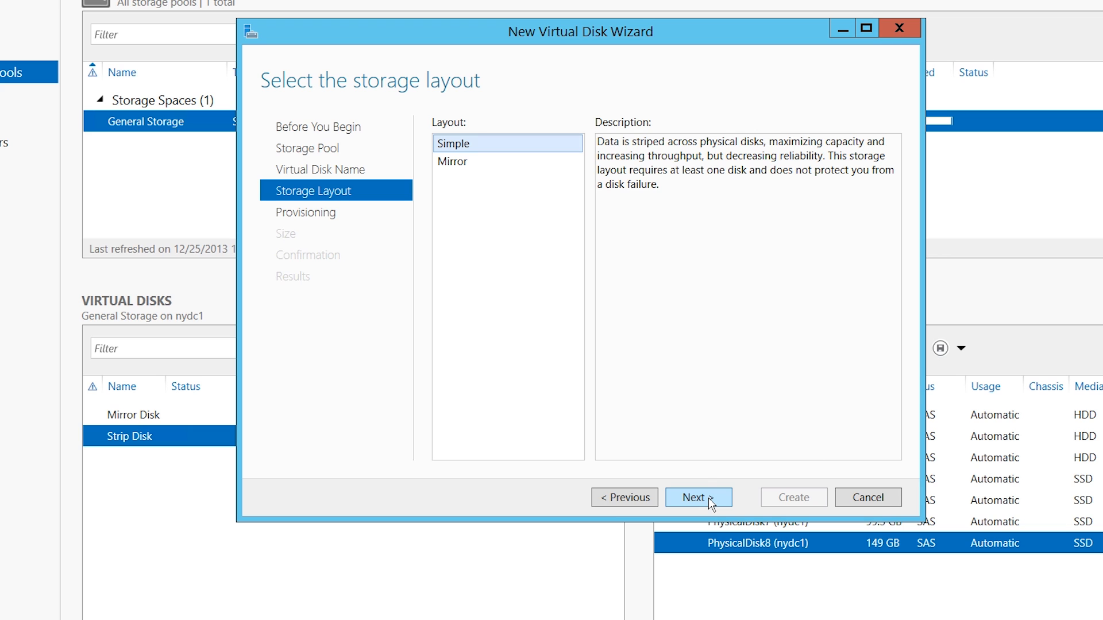
Choose the Mirror layout for the new virtual disk, with two-way mirror resiliency and fixed provisioning.
click(447, 167)
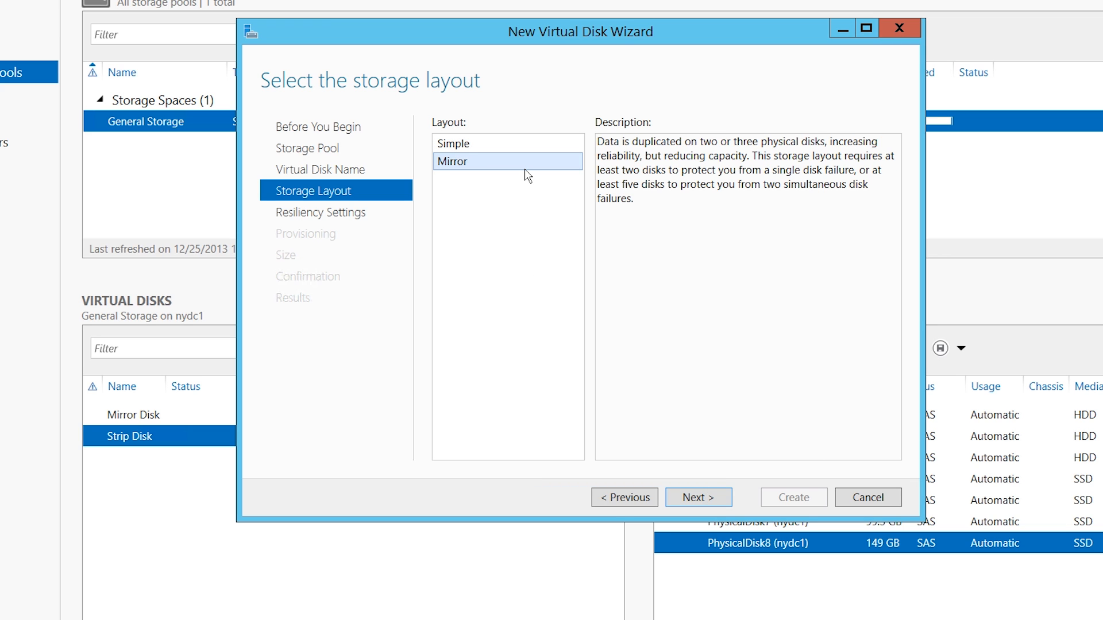
click(729, 505)
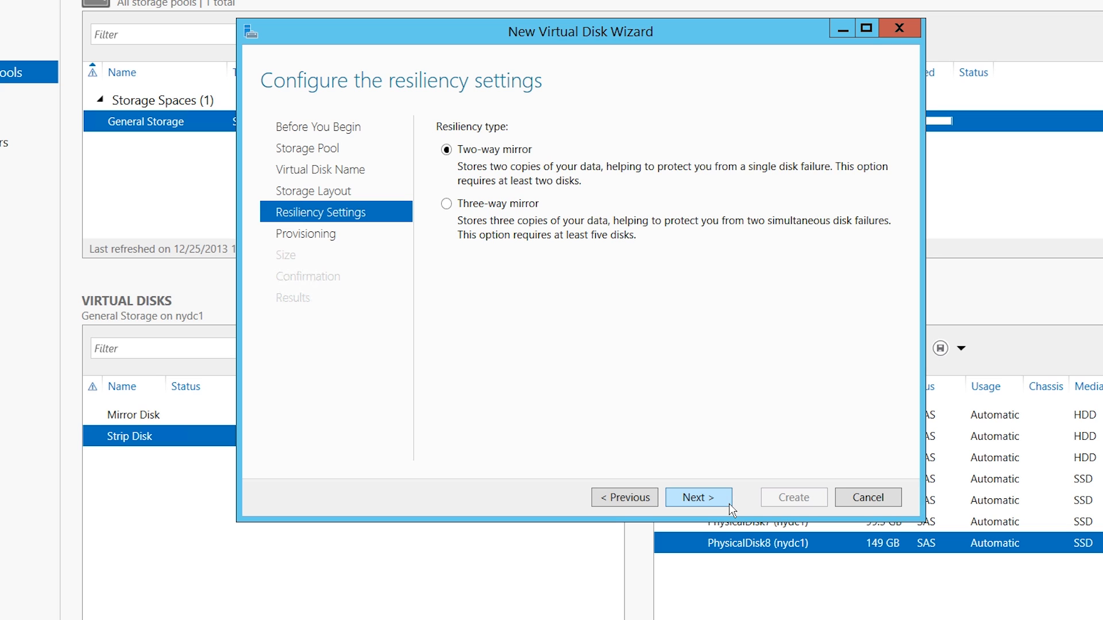
click(729, 505)
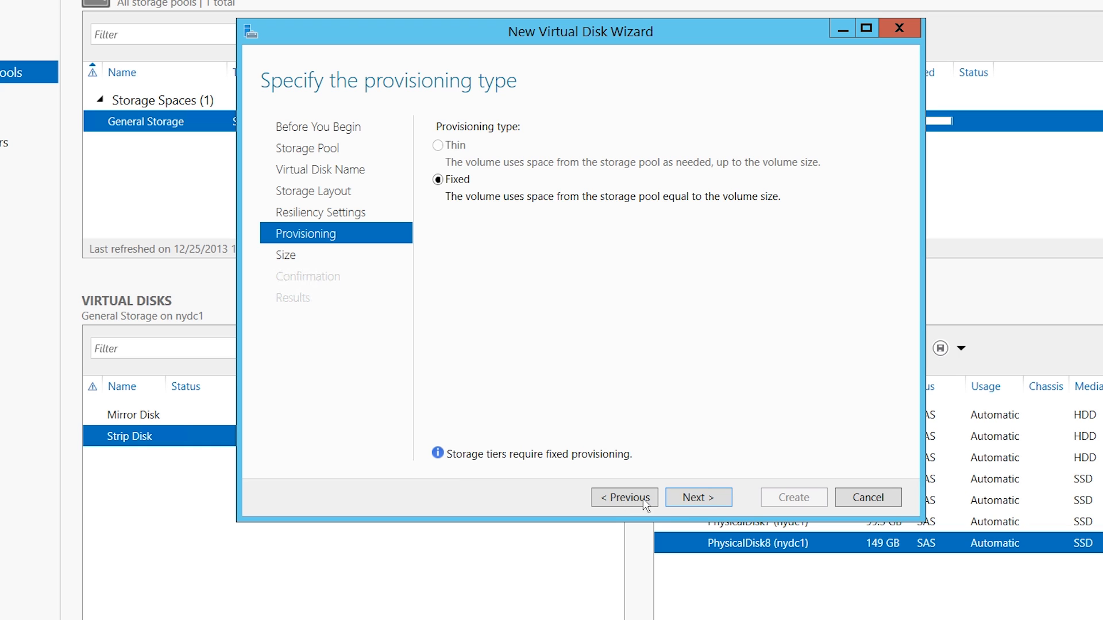
click(726, 506)
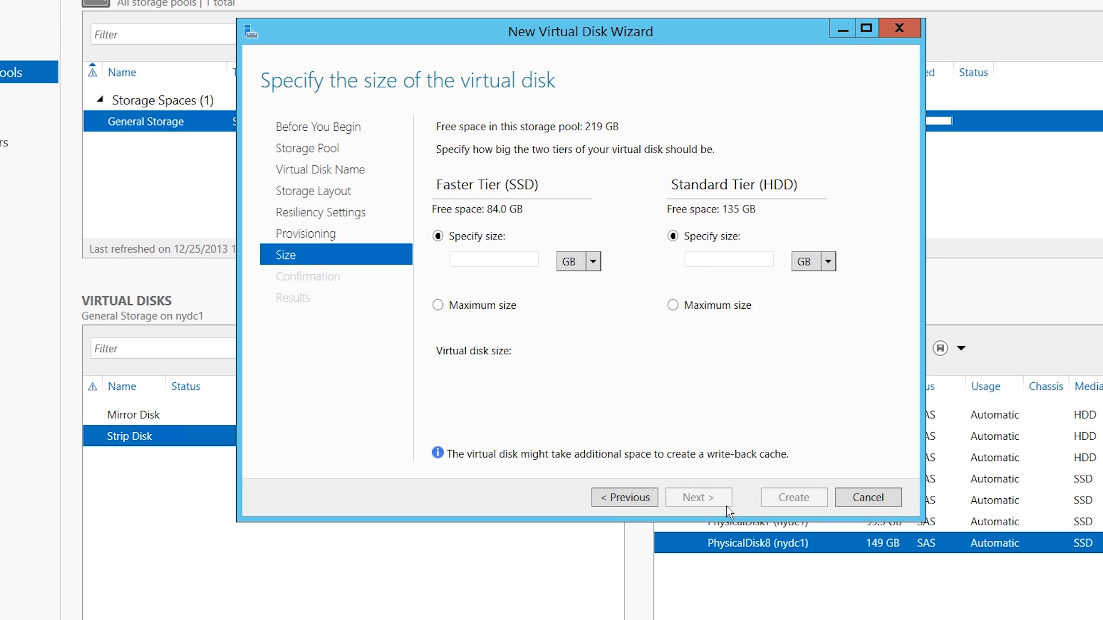
Set the virtual disk's faster SSD tier to 20 GB and its standard HDD tier to 60 GB.
click(514, 263)
text(20)
click(689, 261)
text(6)
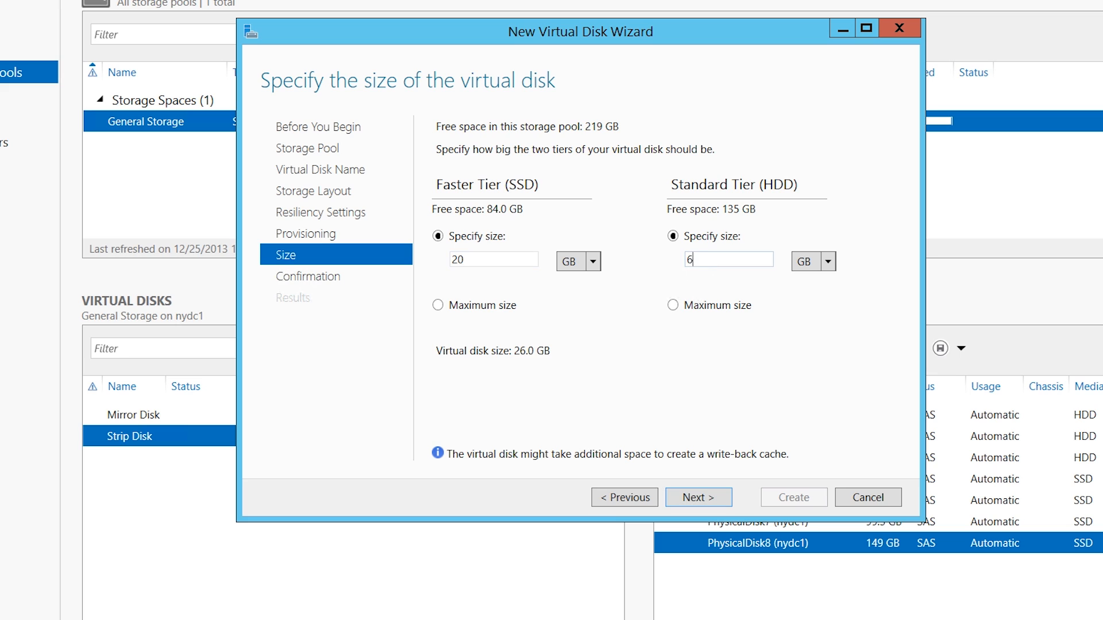
text(0)
Create the tiered virtual disk, close the wizard without creating a volume, and select Tier Drive among the virtual disks.
click(728, 511)
click(818, 507)
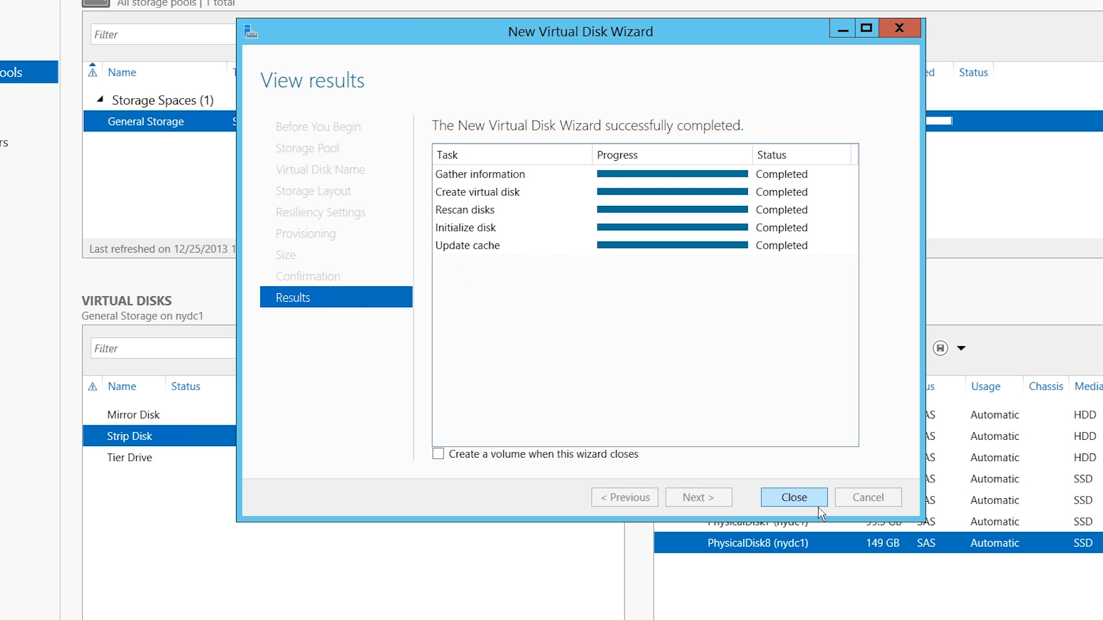
click(818, 508)
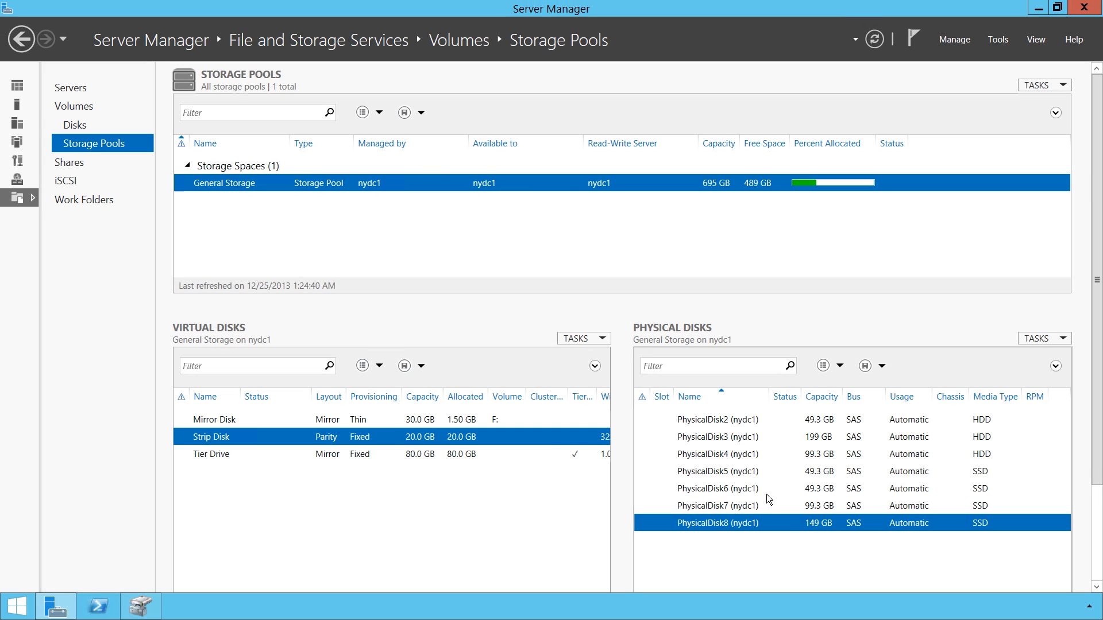
click(219, 455)
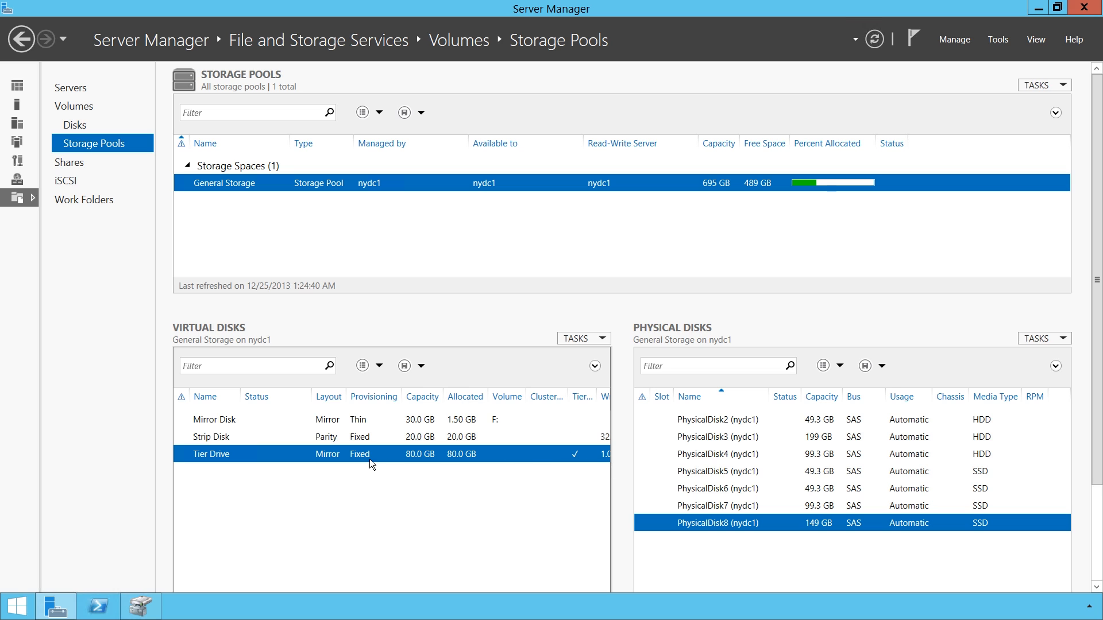